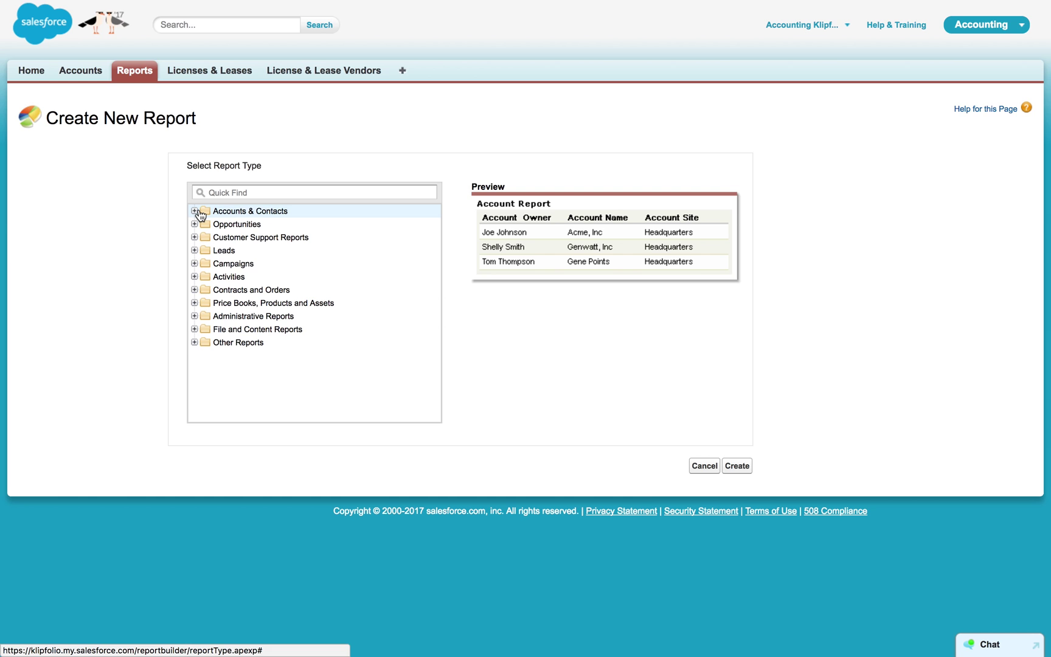
# Create a new report of the Accounts type from the Accounts & Contacts category.
pyautogui.click(195, 211)
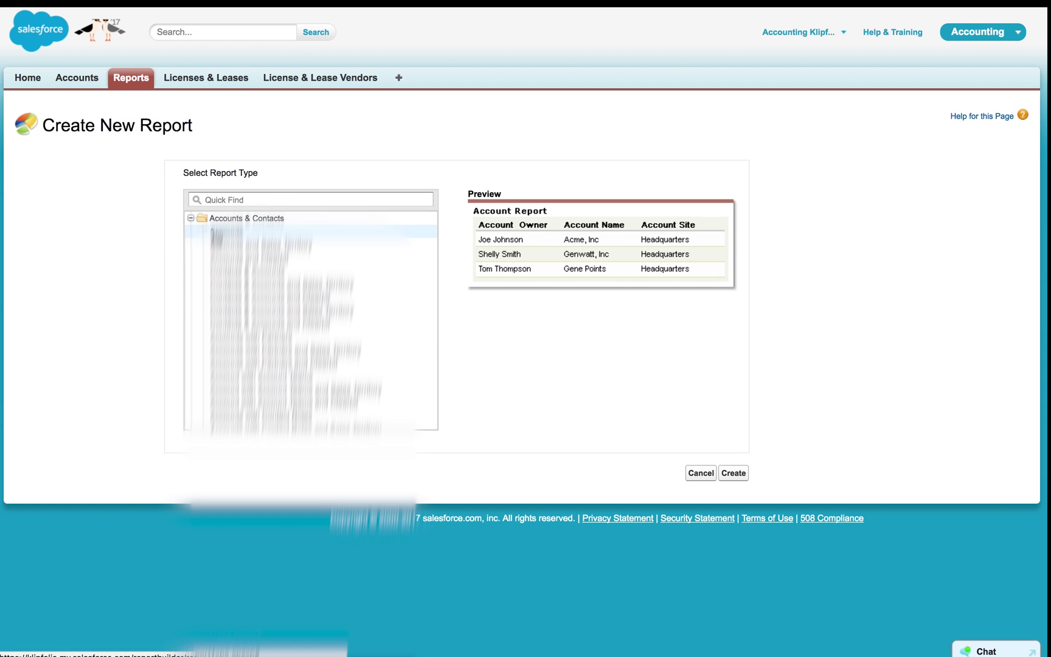
pyautogui.click(724, 475)
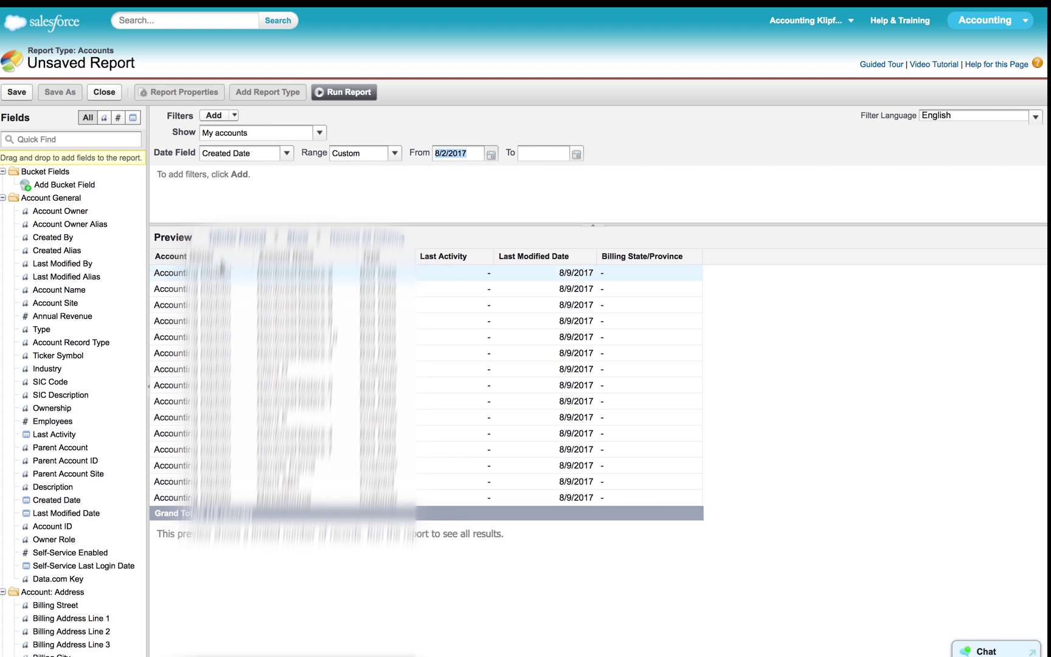
# Filter the report to show all accounts created today.
pyautogui.click(319, 132)
pyautogui.click(295, 173)
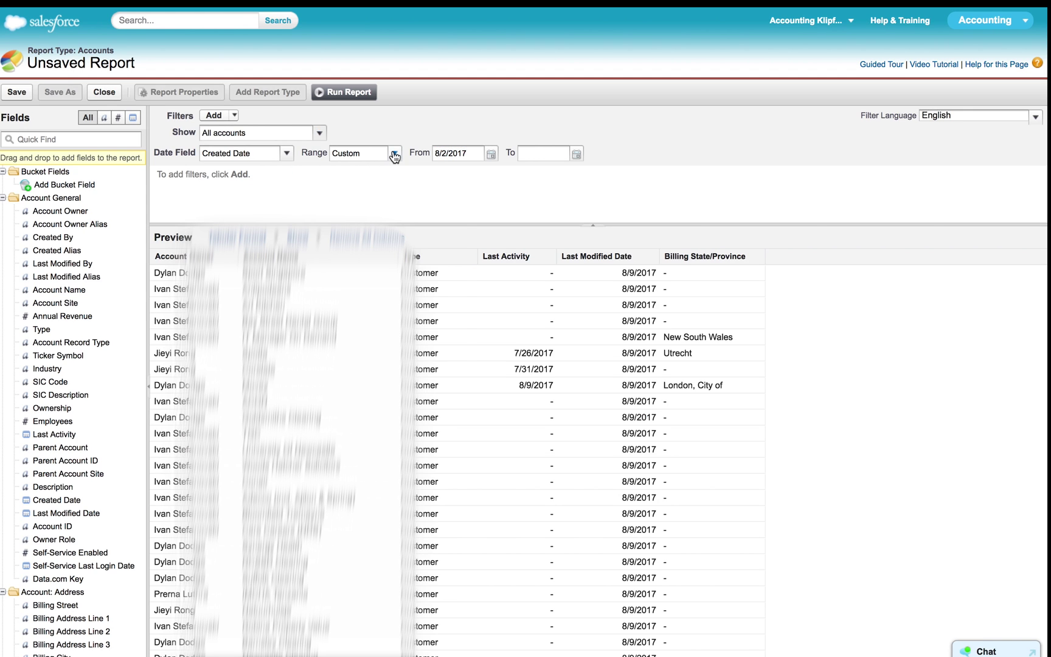
pyautogui.click(394, 154)
pyautogui.scroll(-10, 400, 234)
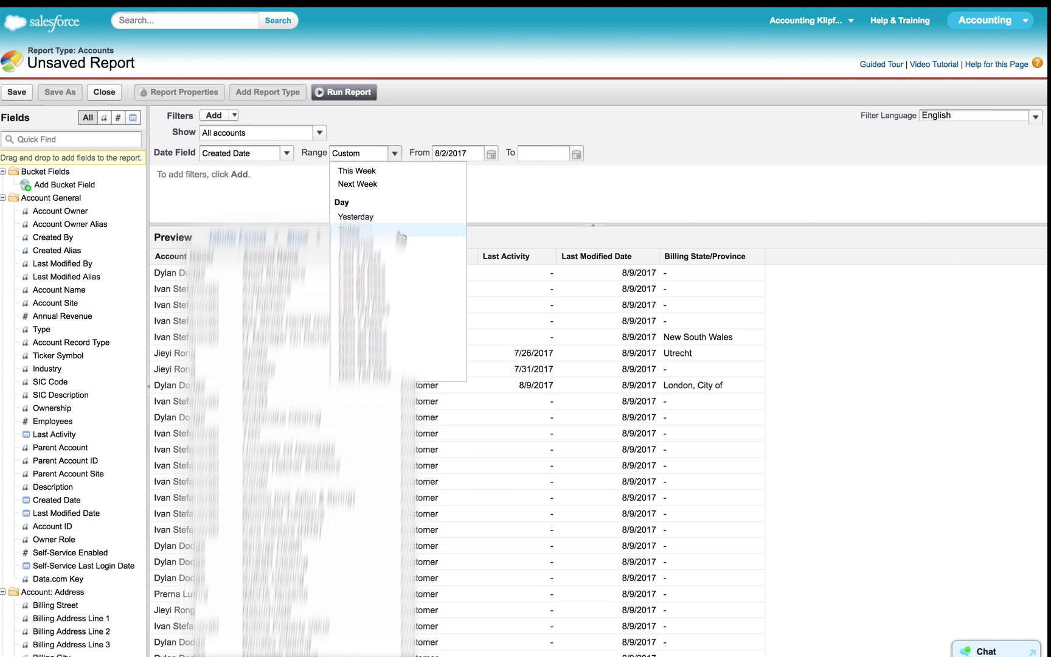
pyautogui.click(400, 231)
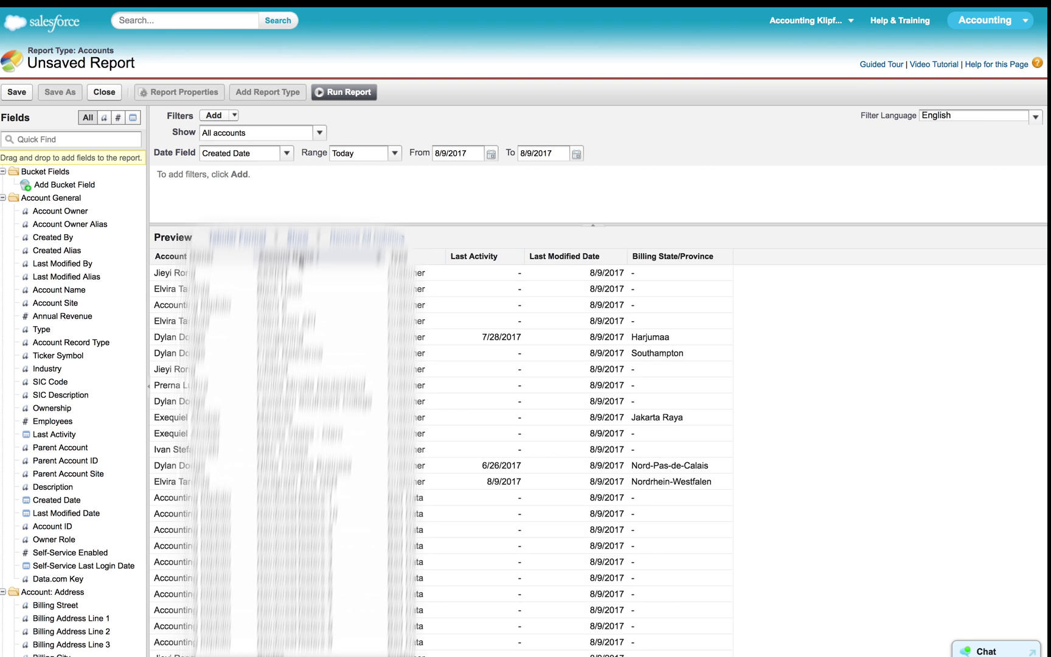
# Remove Last Activity, Last Modified Date, Billing State/Province and another column; add MRR Amount.
pyautogui.moveTo(474, 256); pyautogui.dragTo(54, 304)
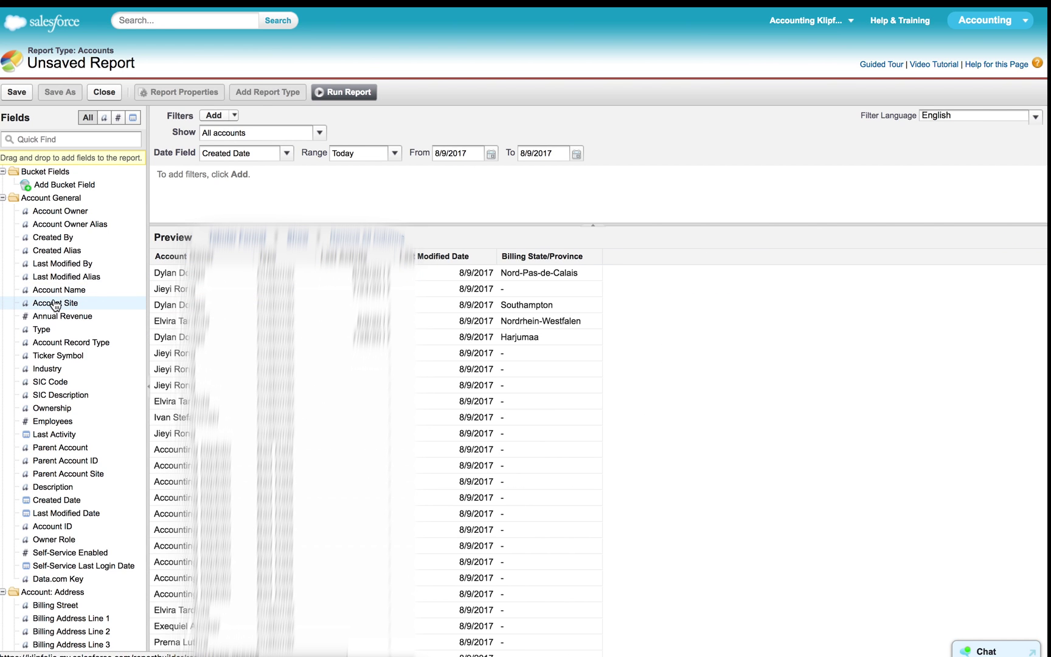
pyautogui.moveTo(451, 256); pyautogui.dragTo(148, 292)
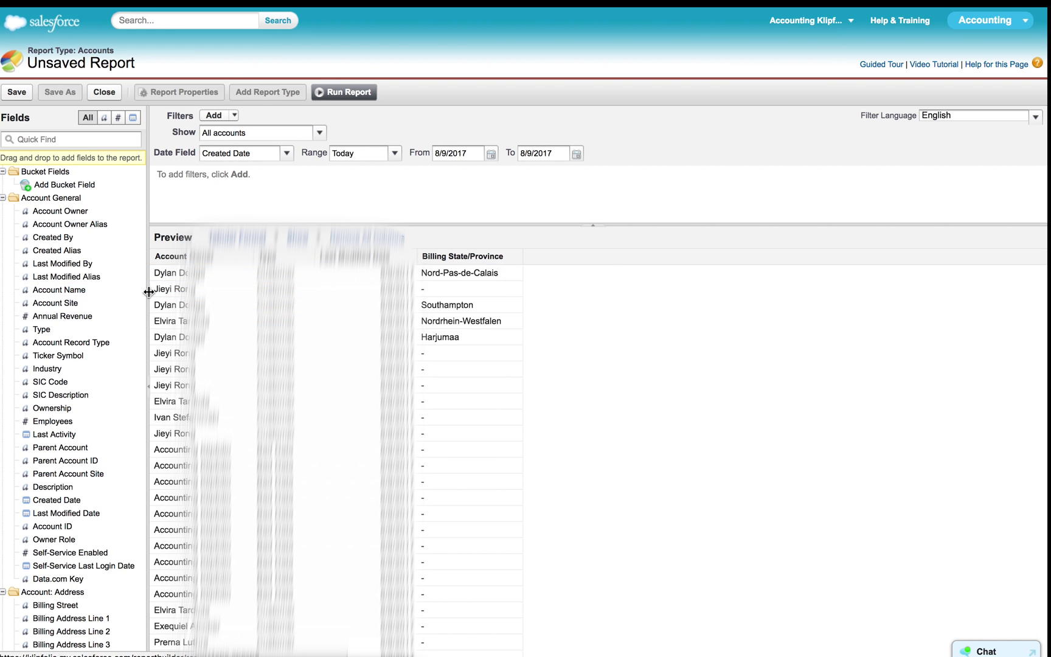
pyautogui.moveTo(339, 256); pyautogui.dragTo(60, 298)
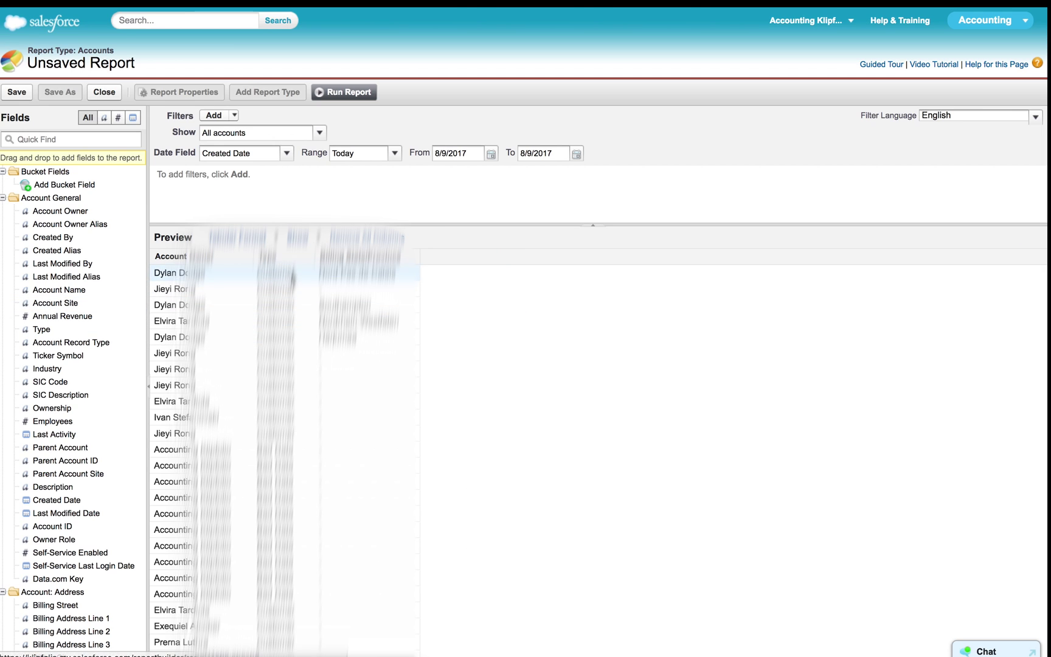
pyautogui.moveTo(370, 256); pyautogui.dragTo(110, 310)
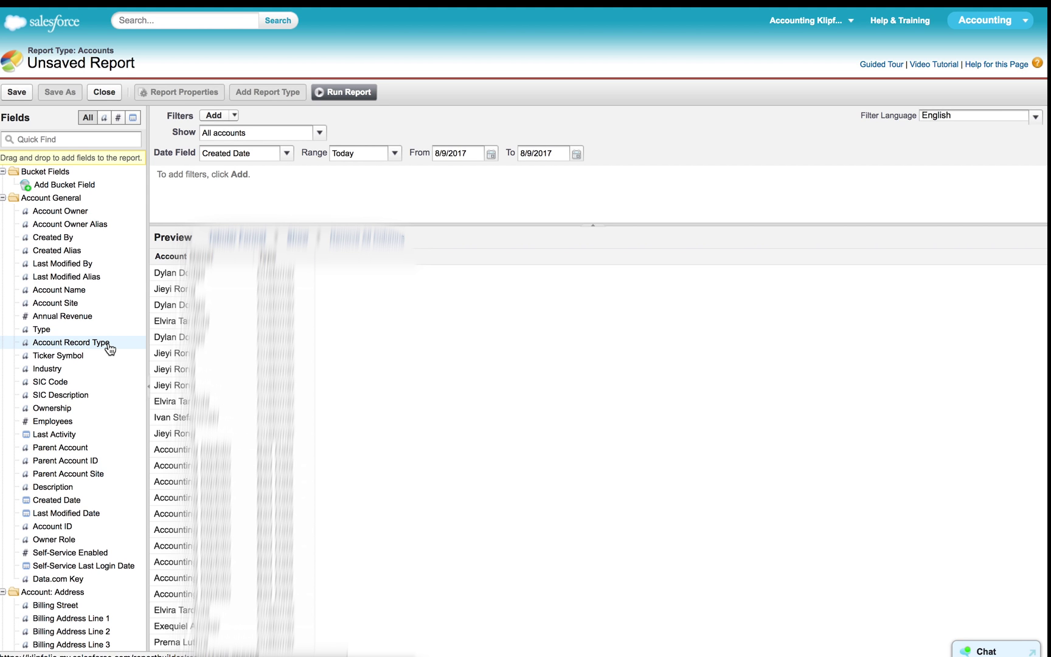
pyautogui.scroll(-15, 109, 348)
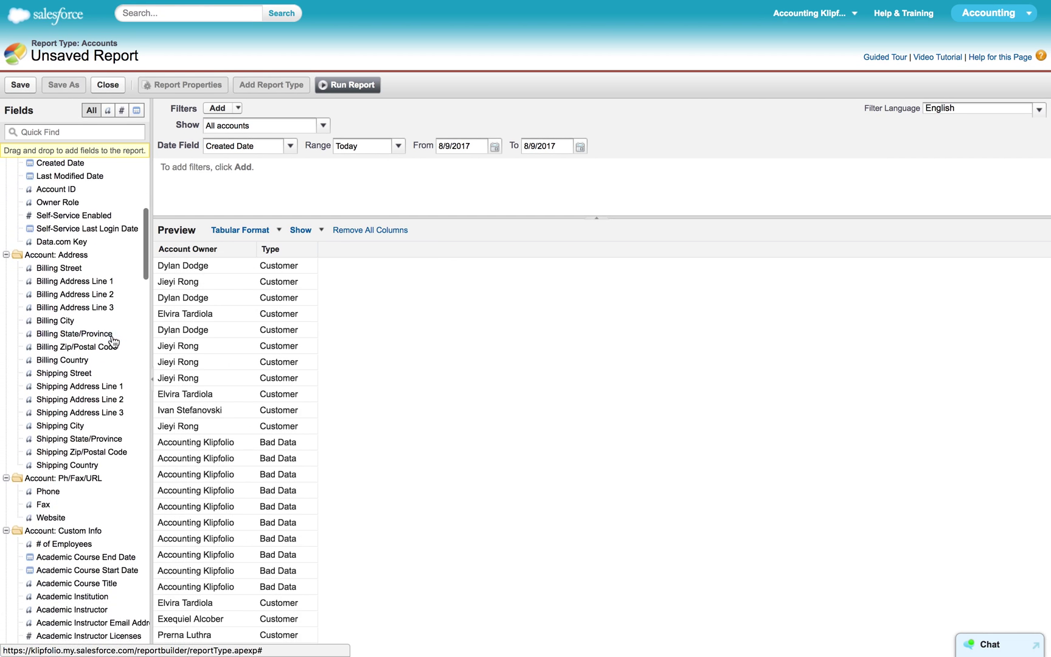
pyautogui.scroll(-15, 110, 343)
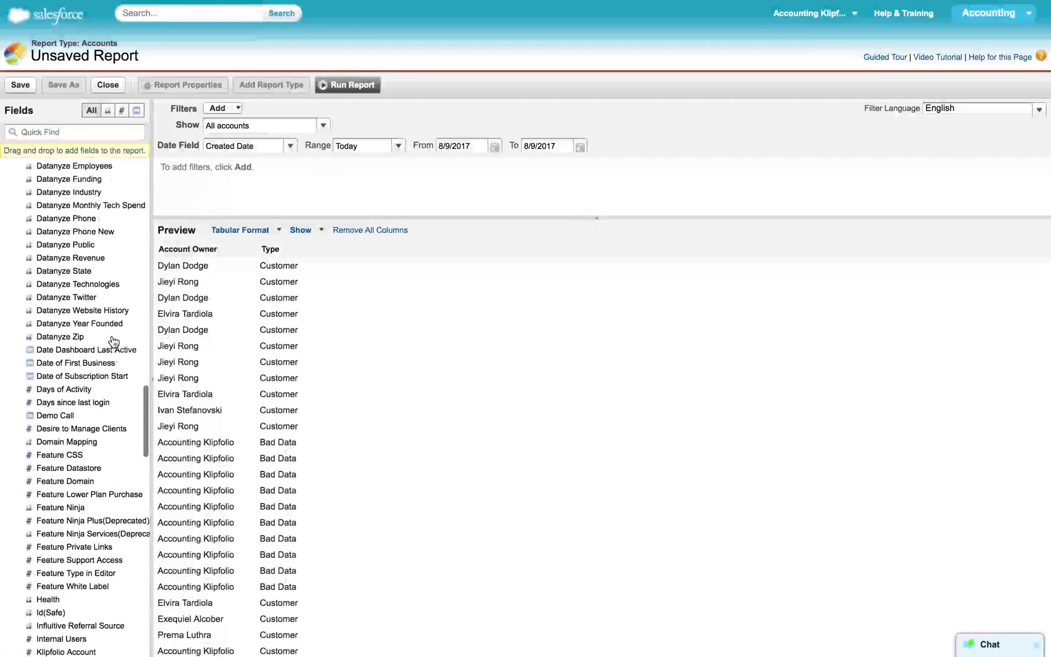
pyautogui.moveTo(85, 426); pyautogui.dragTo(339, 399)
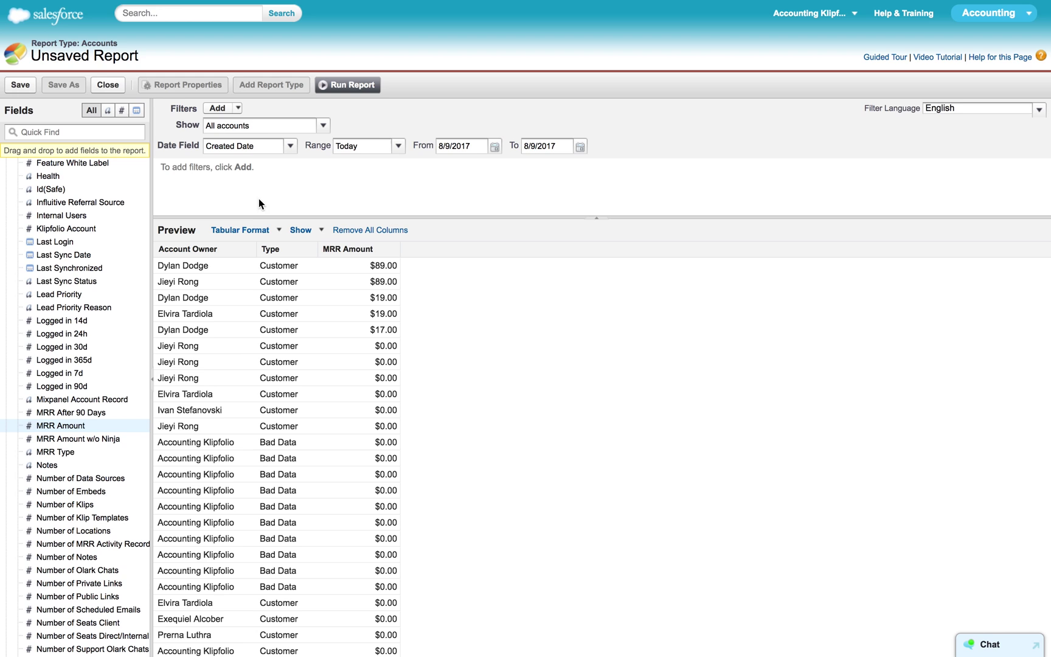
# Run the report and save it as 'Sample Sales Report', described 'This is for a demo', in Unfiled Public Reports.
pyautogui.click(347, 85)
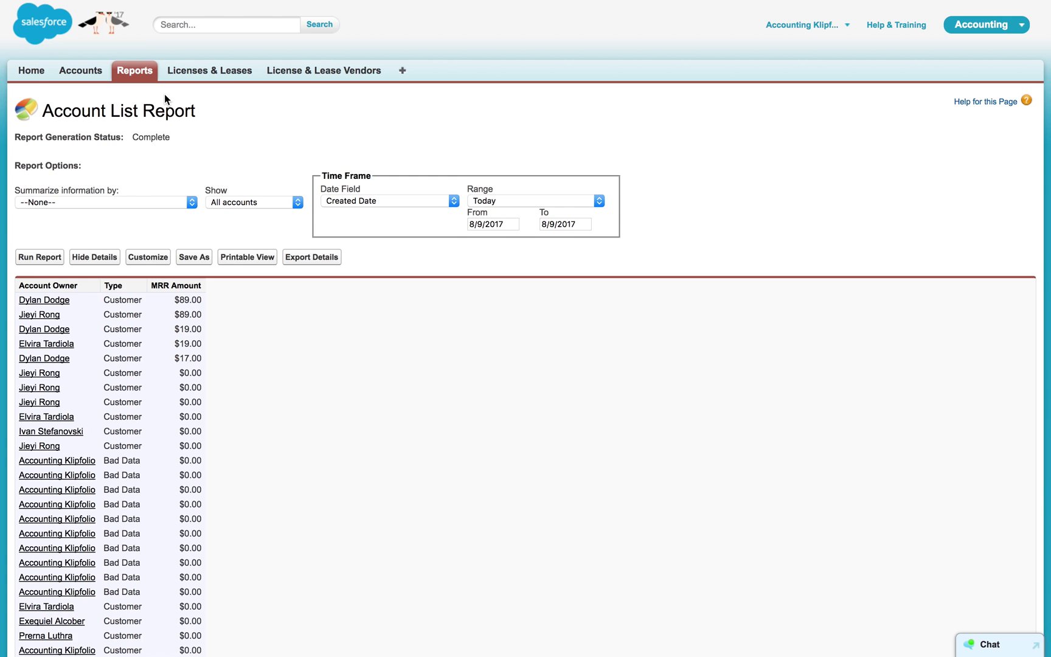
pyautogui.click(194, 257)
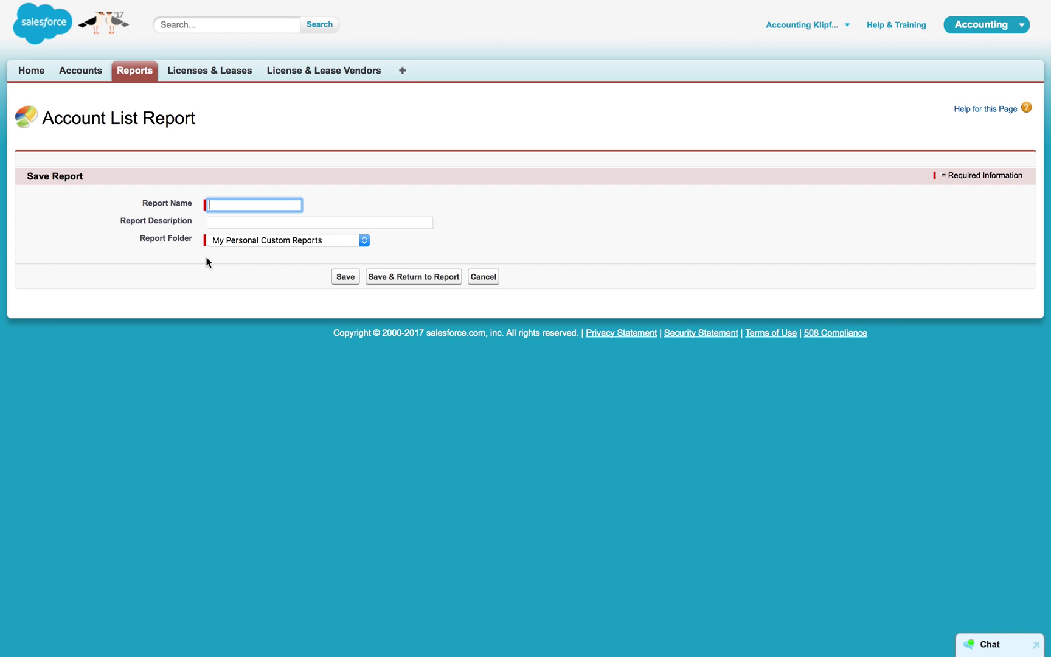
pyautogui.write('Sam')
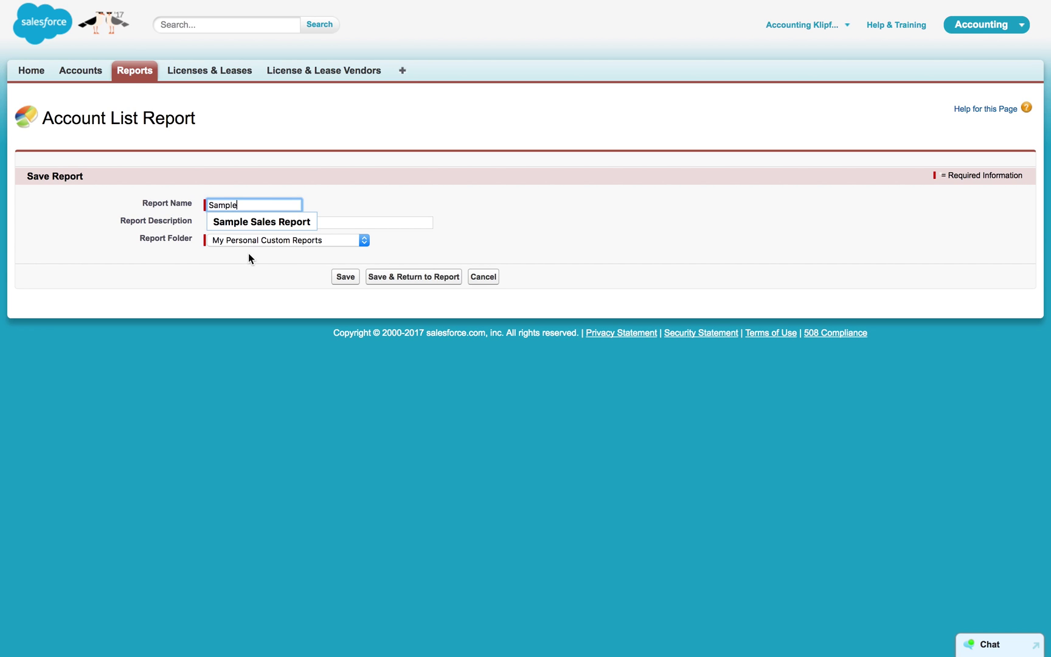
pyautogui.write('ple')
pyautogui.click(257, 224)
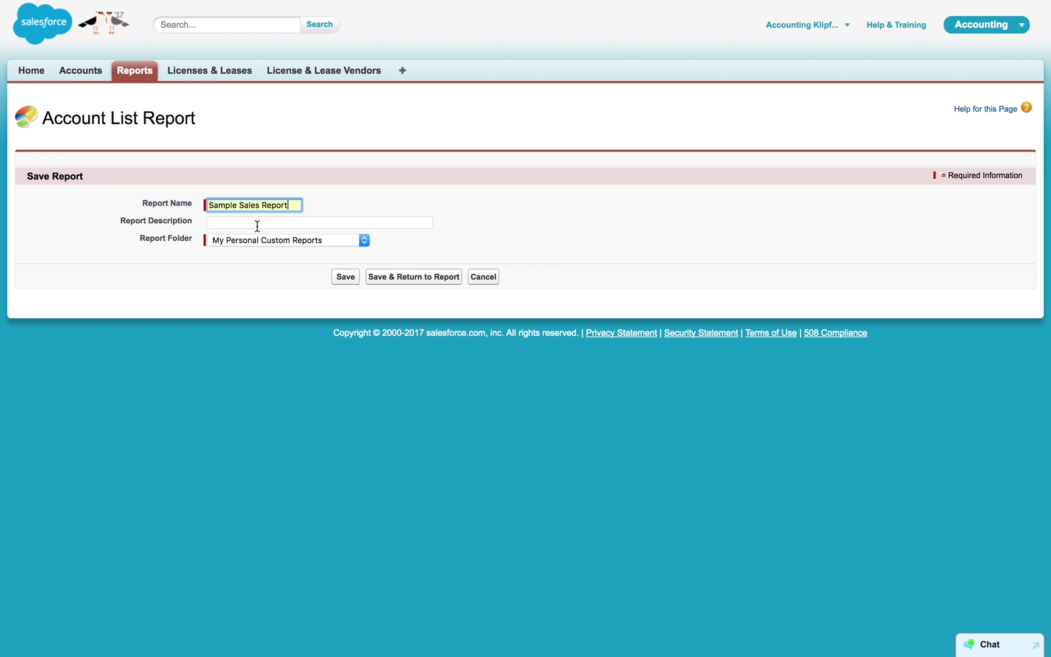
pyautogui.click(257, 223)
pyautogui.write('This is')
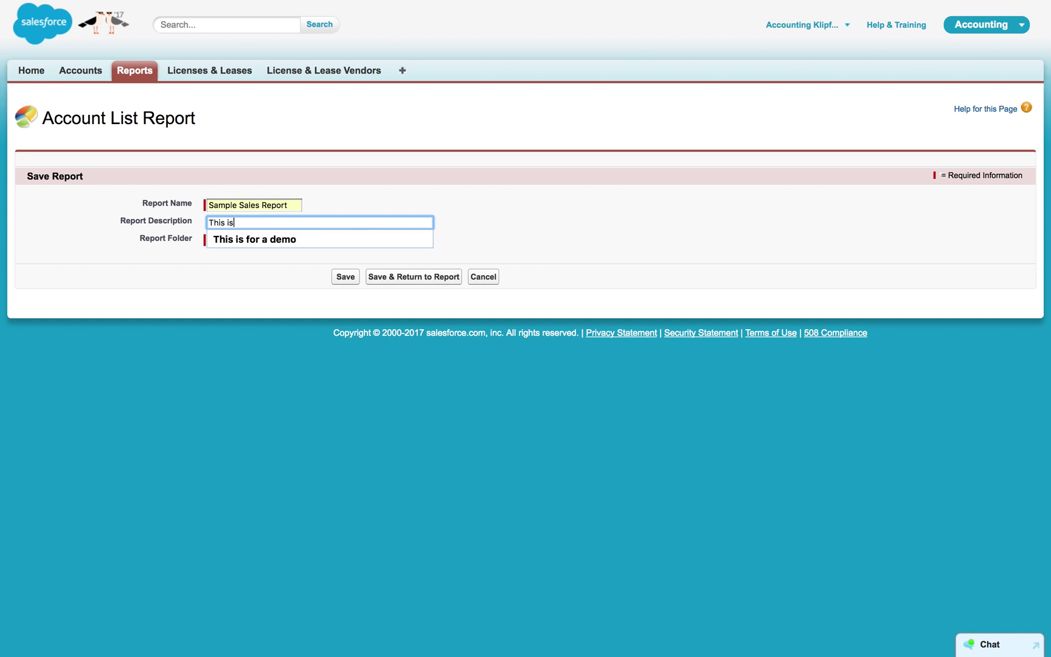
pyautogui.write(' for a demo')
pyautogui.click(232, 242)
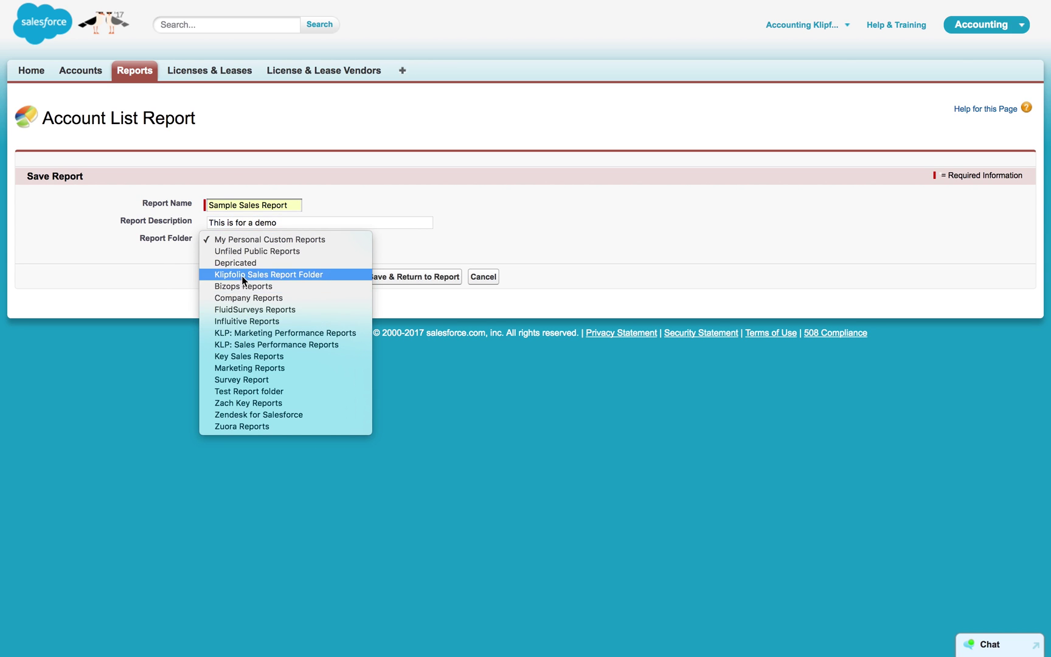
pyautogui.click(243, 252)
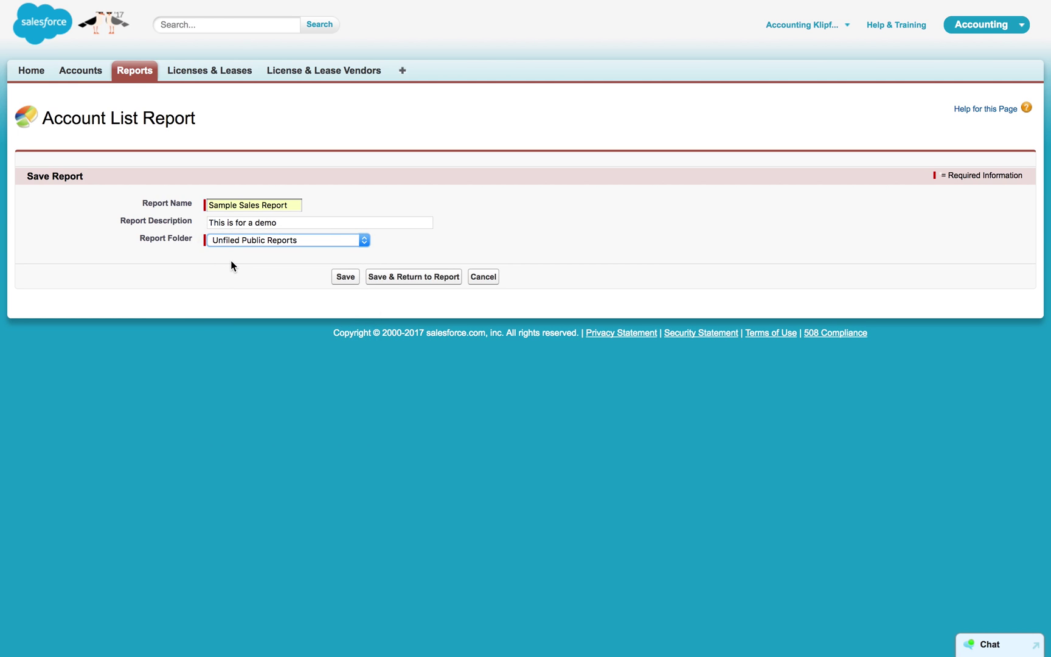
pyautogui.click(347, 278)
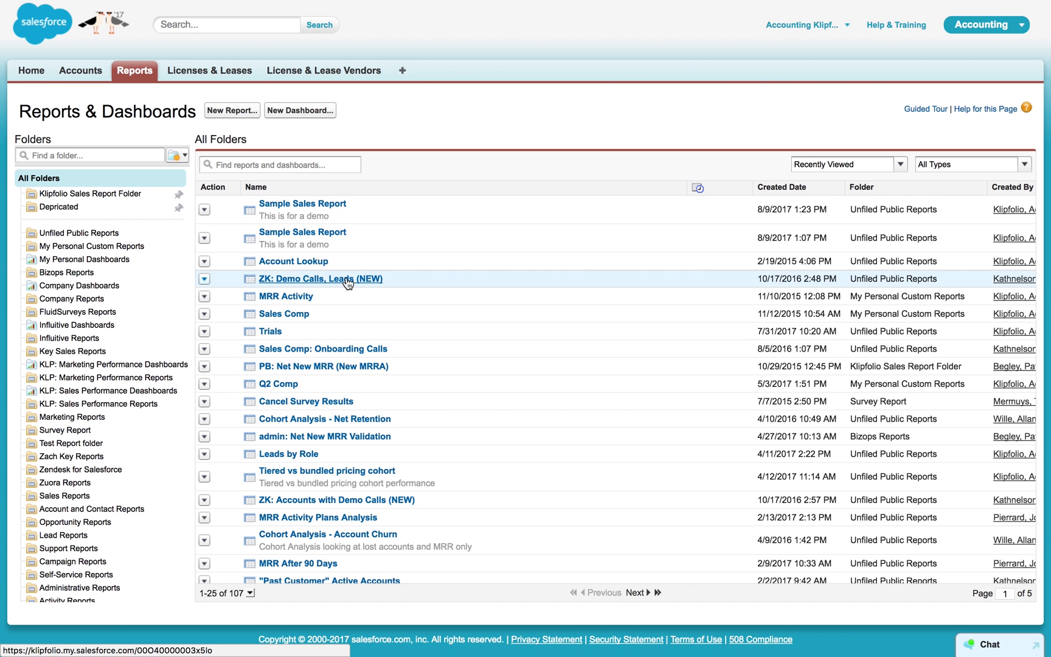
# Load app.klipfolio.com in a new browser tab.
pyautogui.moveTo(140, 6)
pyautogui.click(235, 33)
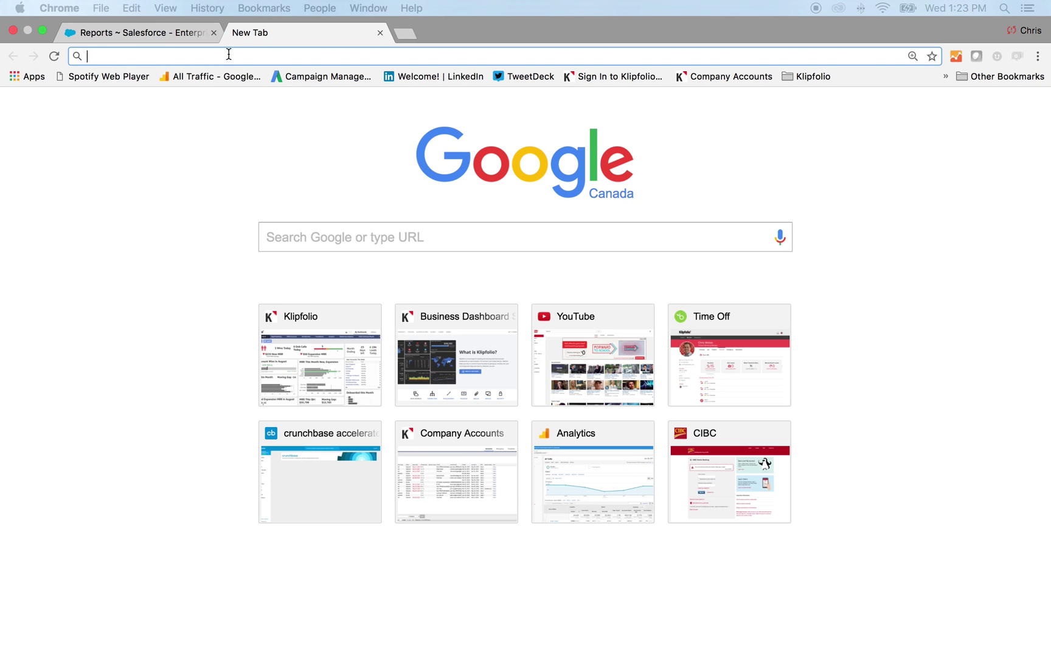
pyautogui.write('app')
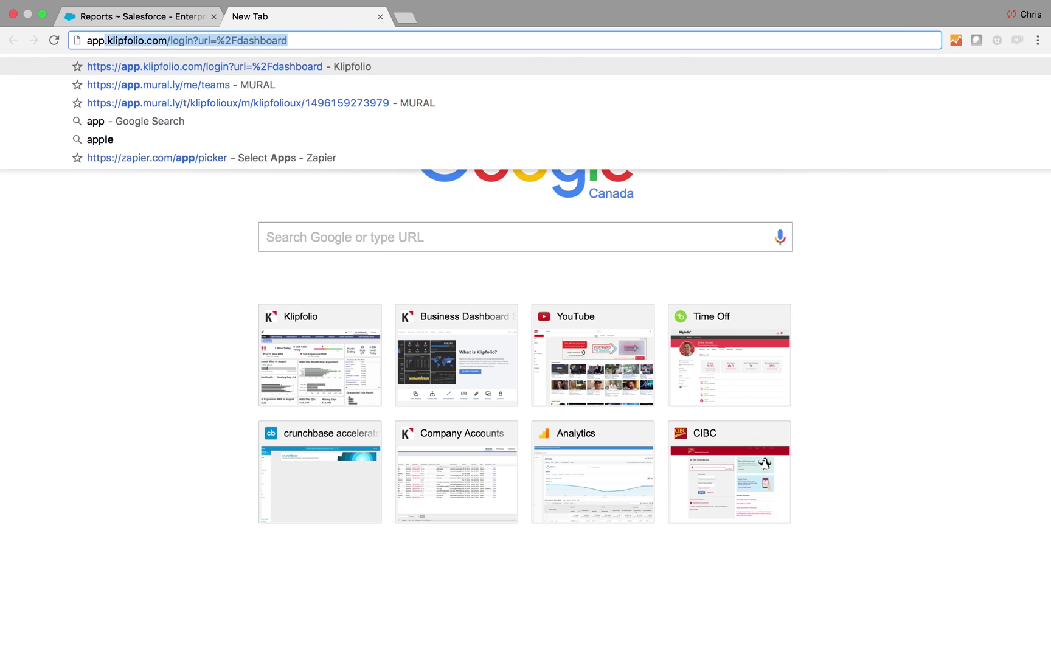
pyautogui.press('Return')
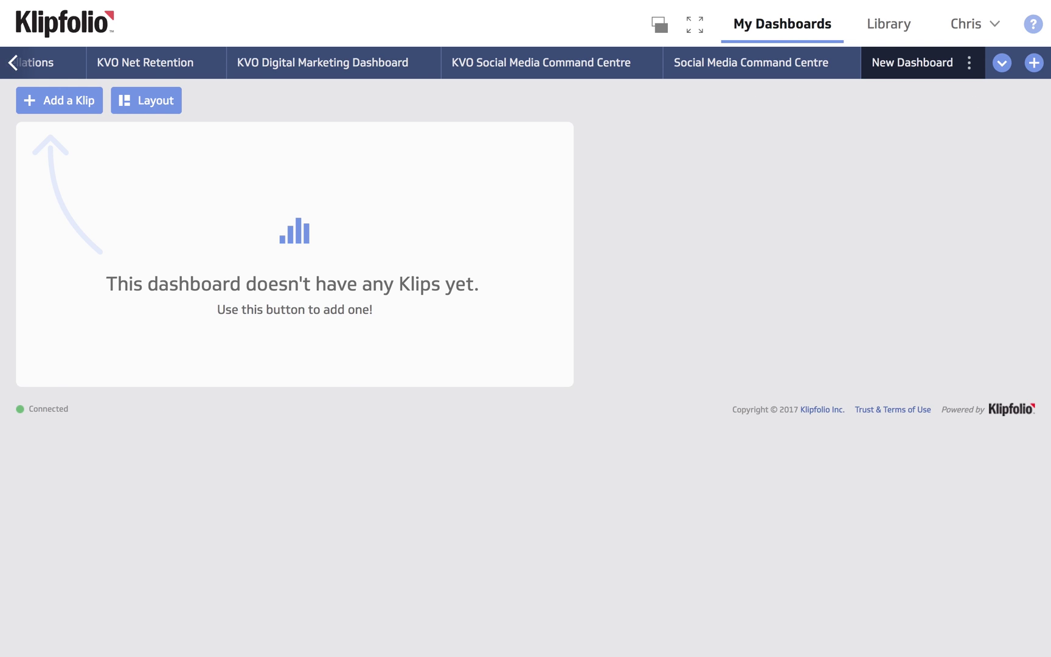
# Add a custom-built Klip to the dashboard, starting from a blank component.
pyautogui.click(68, 106)
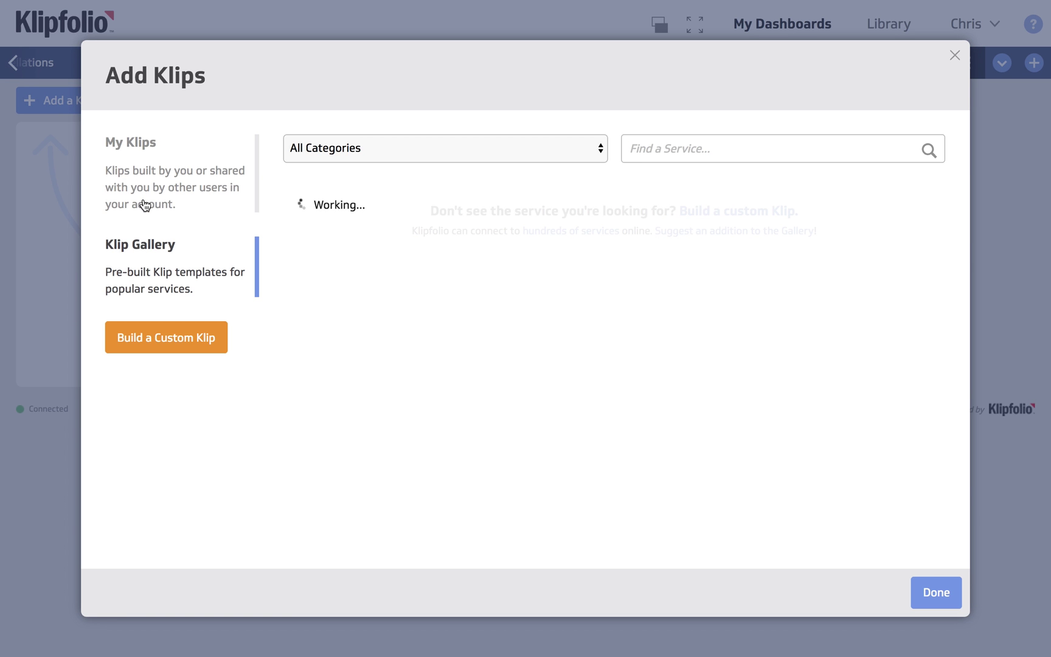
pyautogui.click(164, 339)
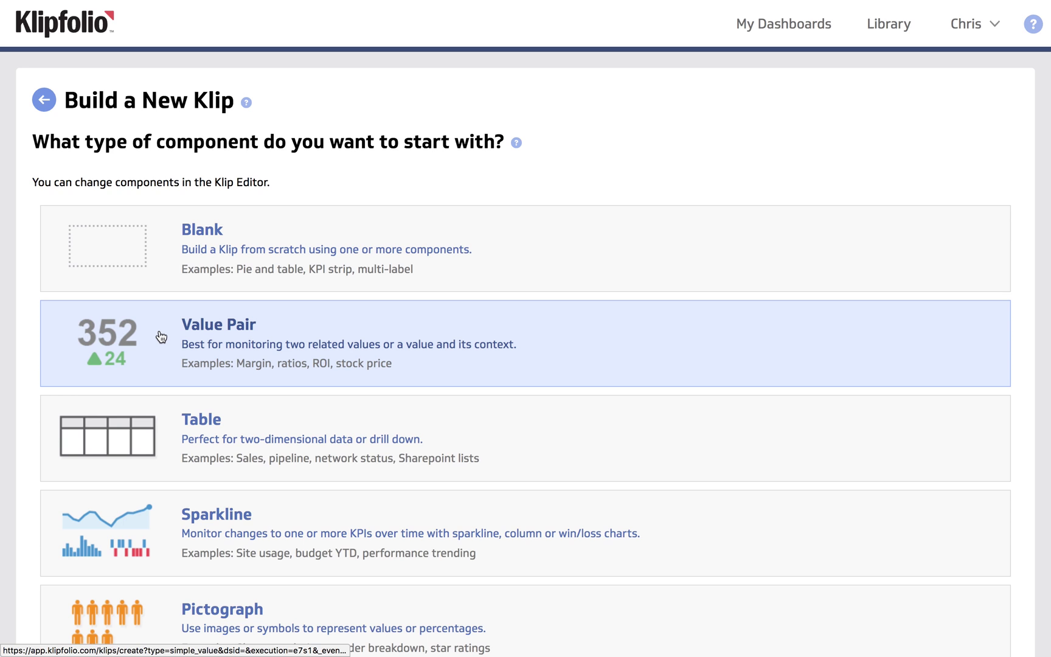
pyautogui.scroll(-4, 161, 336)
pyautogui.scroll(3, 159, 335)
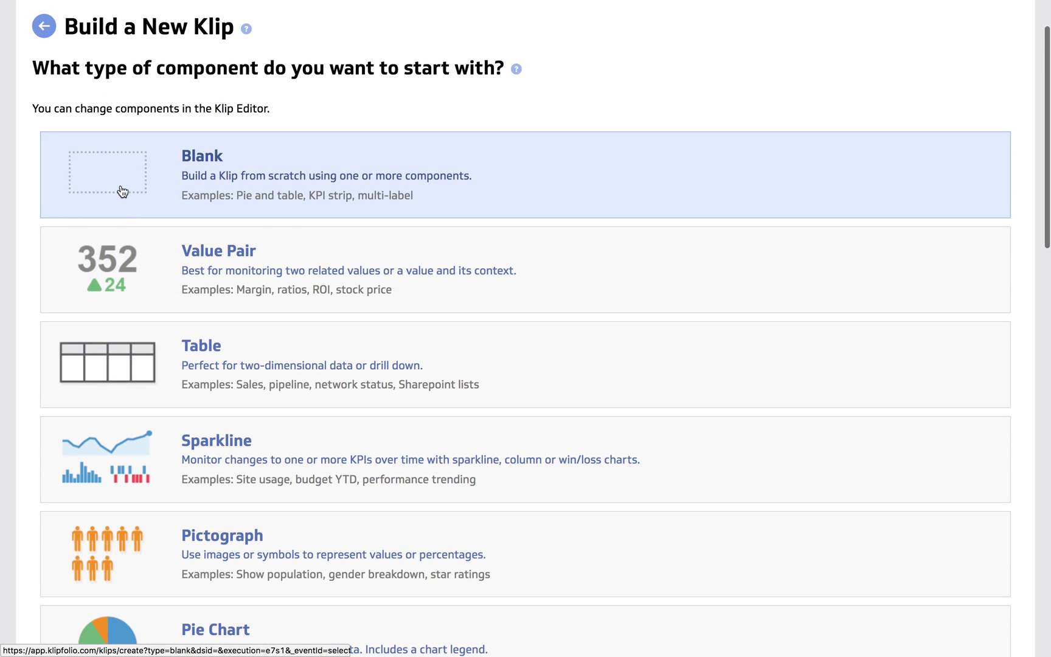
pyautogui.click(122, 192)
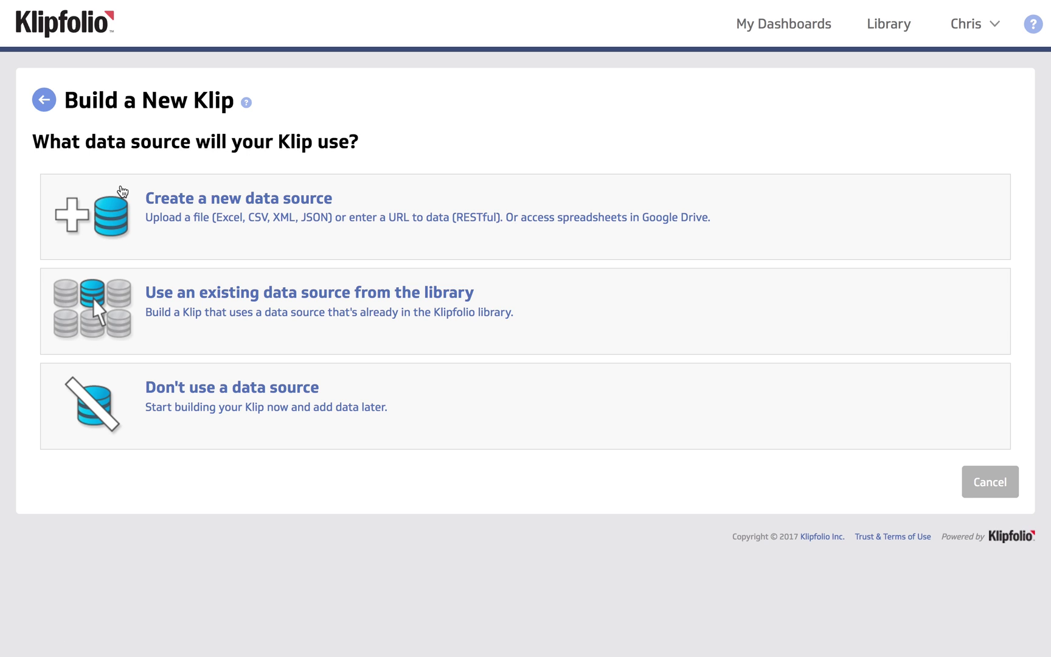
# Create a new Salesforce Accounts data source, signing in with a saved Salesforce login.
pyautogui.click(134, 221)
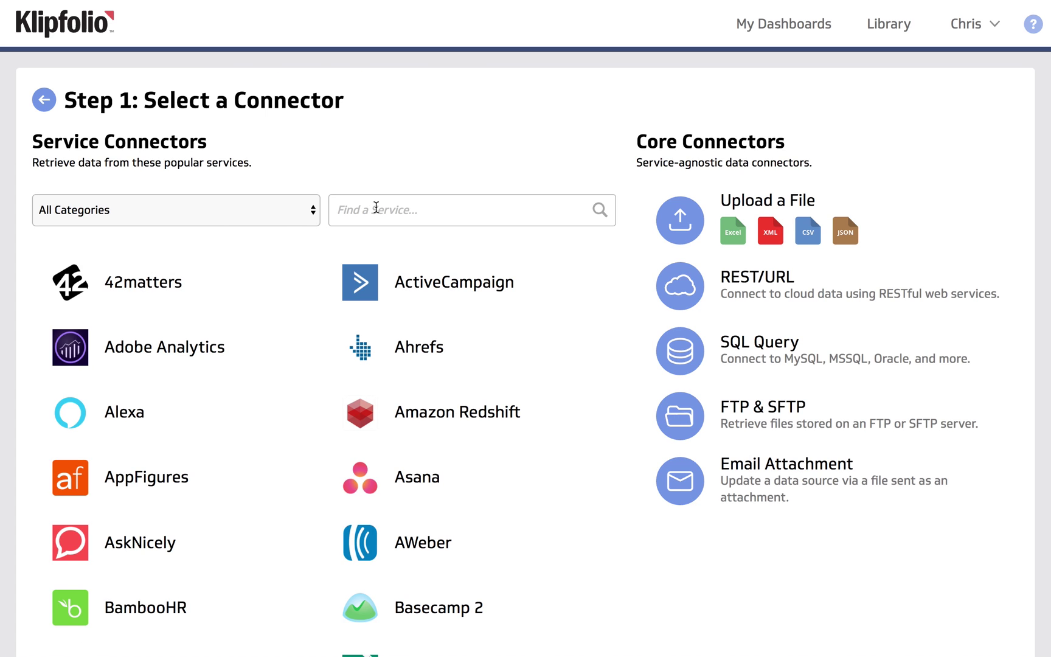
pyautogui.write('s')
pyautogui.press('BackSpace')
pyautogui.write('sales')
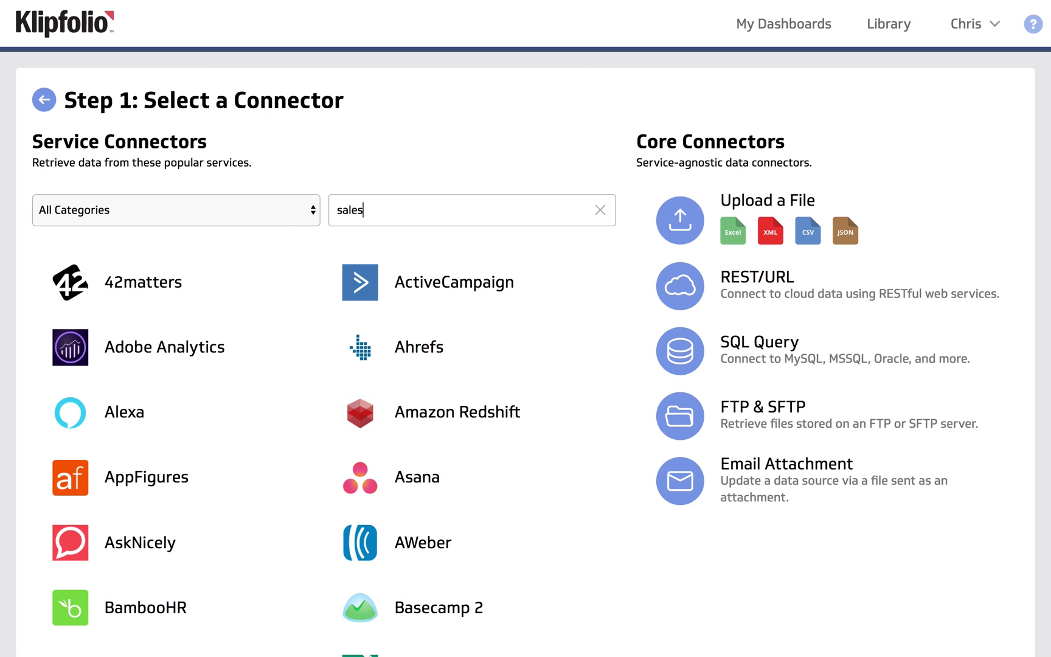
pyautogui.click(403, 281)
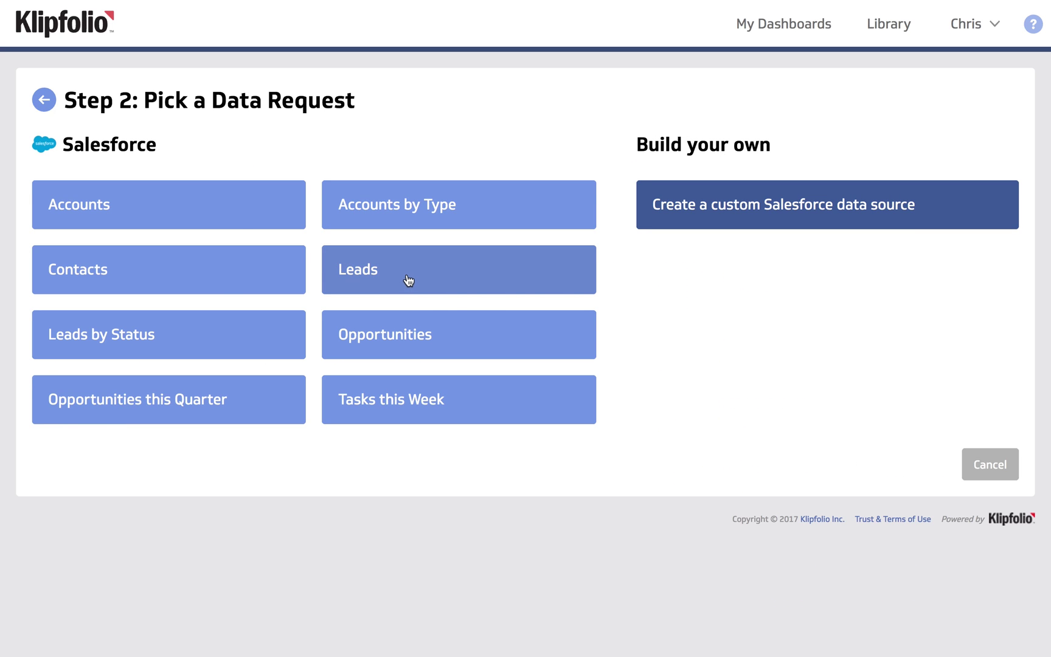
pyautogui.click(220, 220)
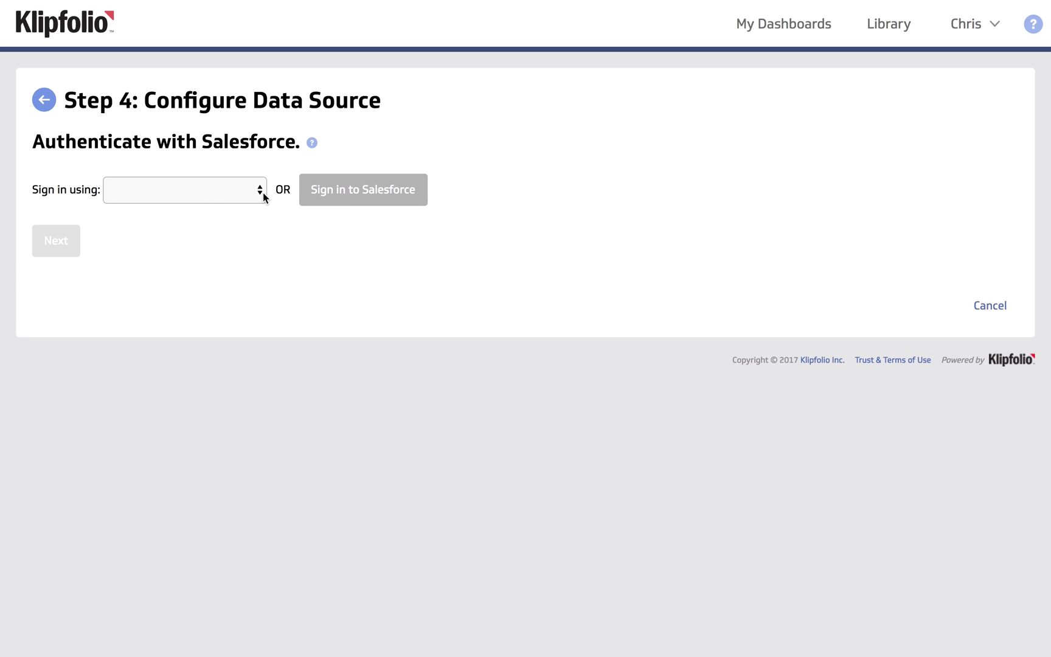
pyautogui.click(263, 192)
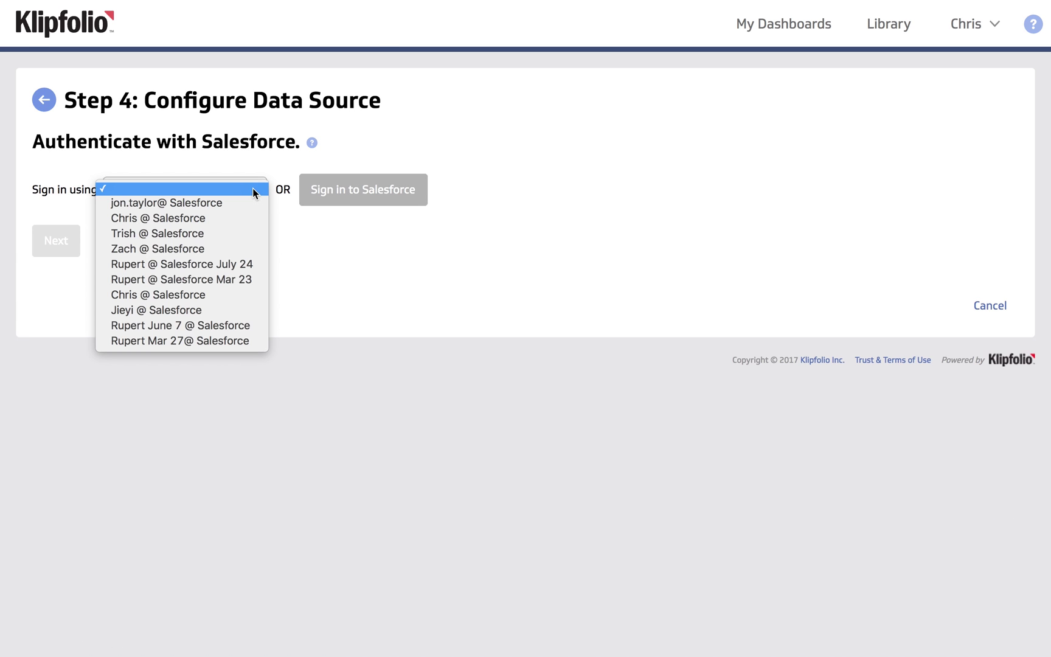
pyautogui.click(225, 295)
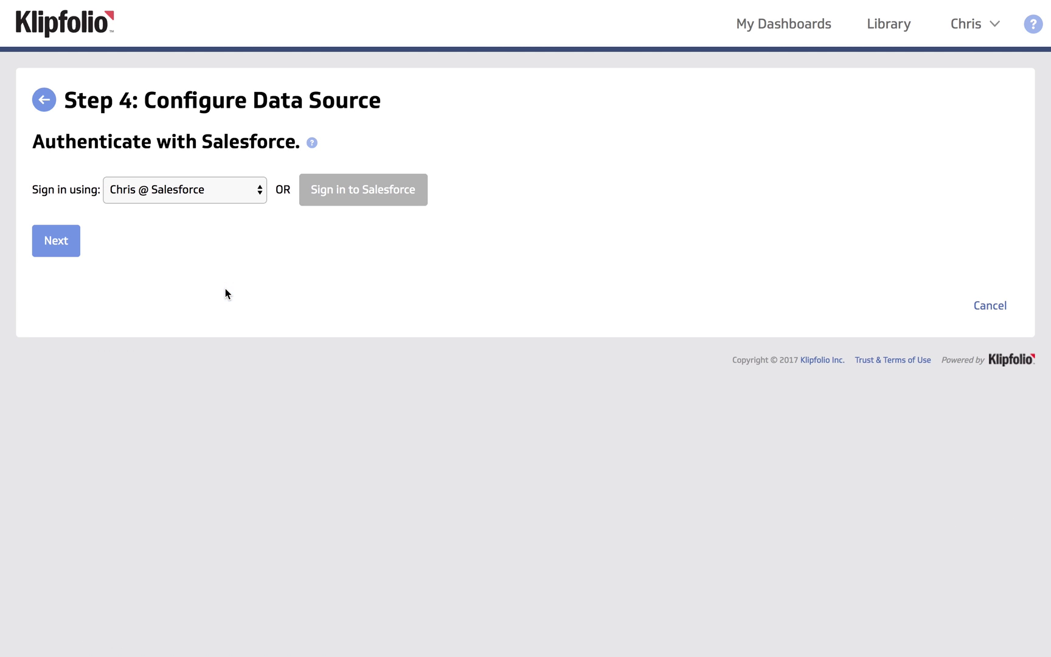
# Retrieve data via Salesforce report, selecting Sample Sales Report and loading its preview.
pyautogui.click(57, 242)
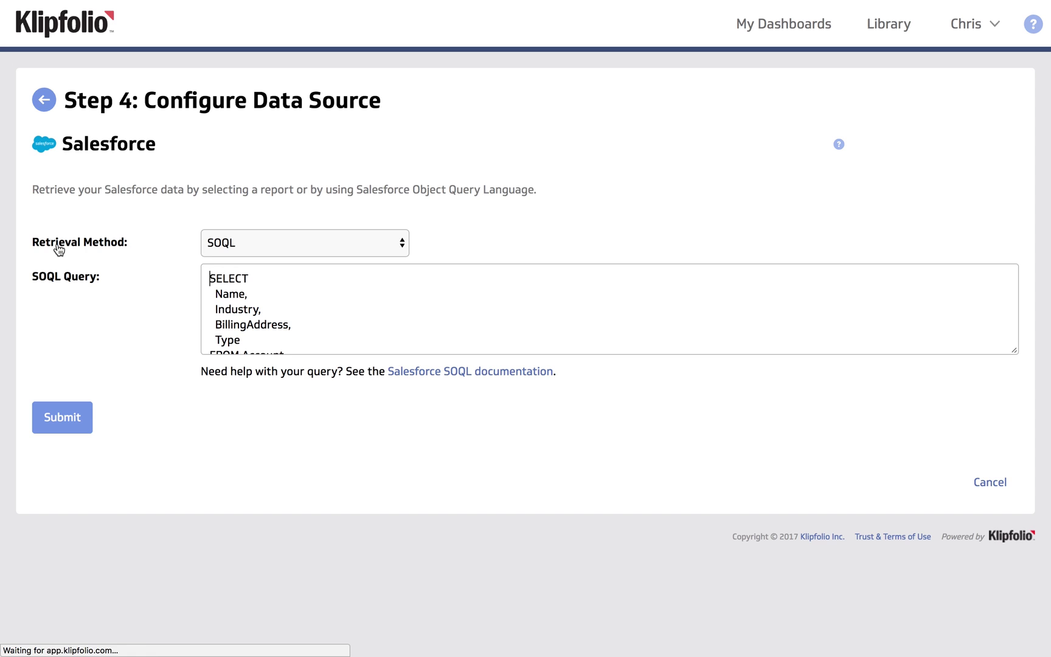
pyautogui.click(335, 246)
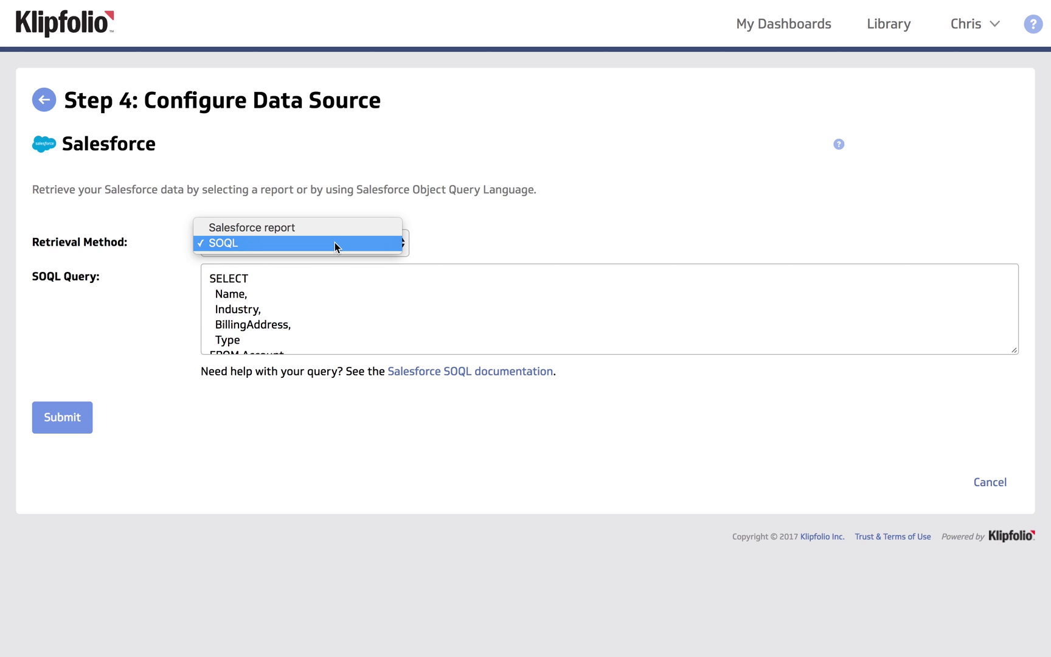
pyautogui.click(335, 237)
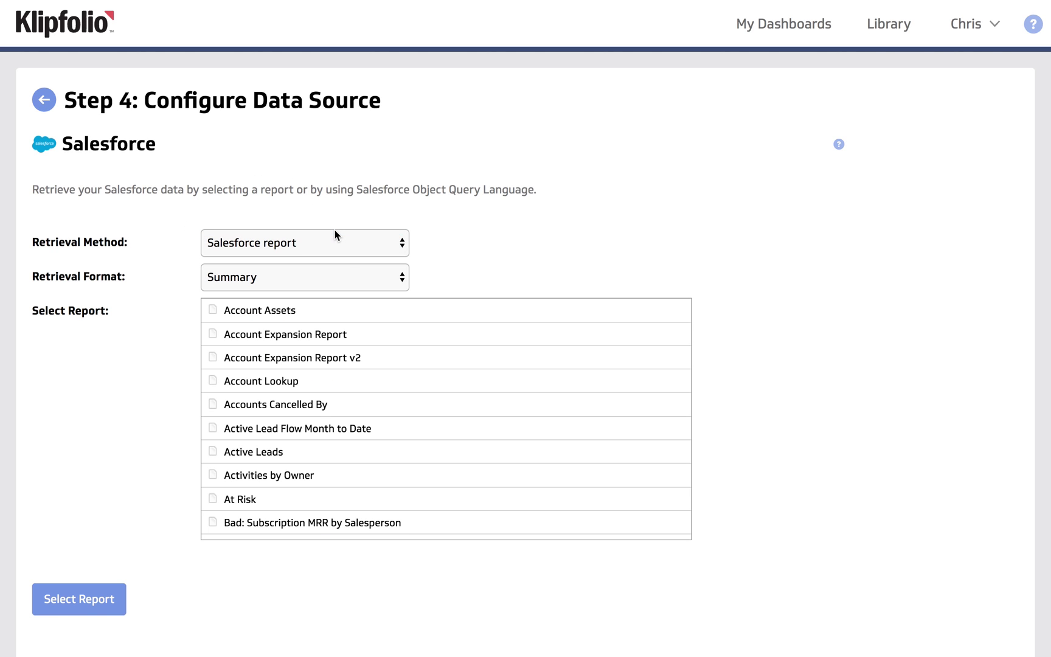
pyautogui.scroll(-15, 342, 387)
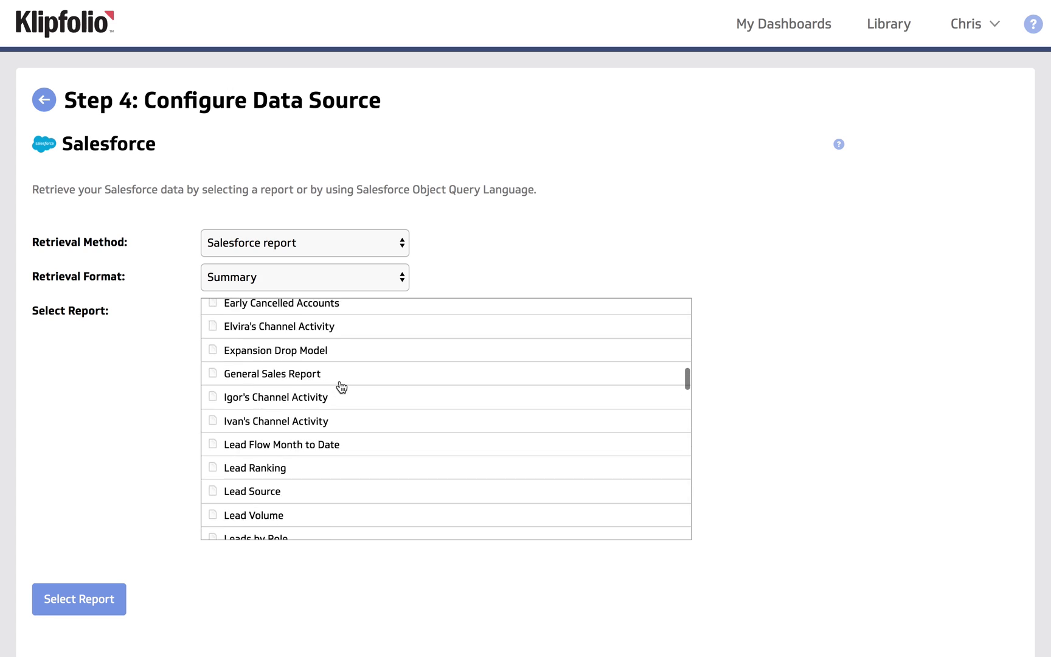
pyautogui.scroll(-20, 341, 387)
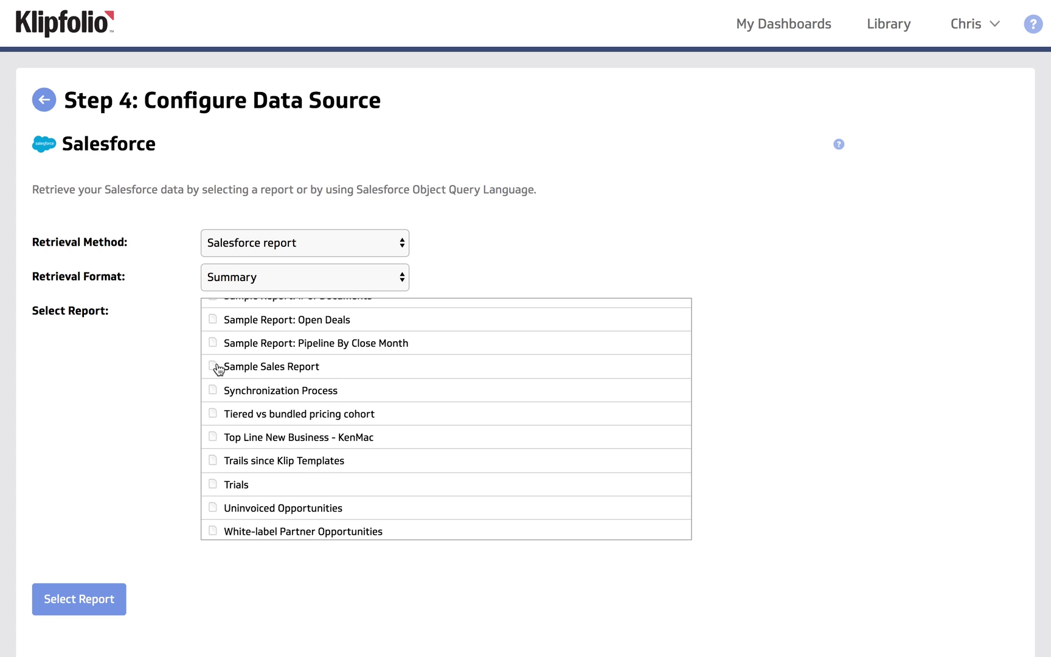
pyautogui.click(238, 375)
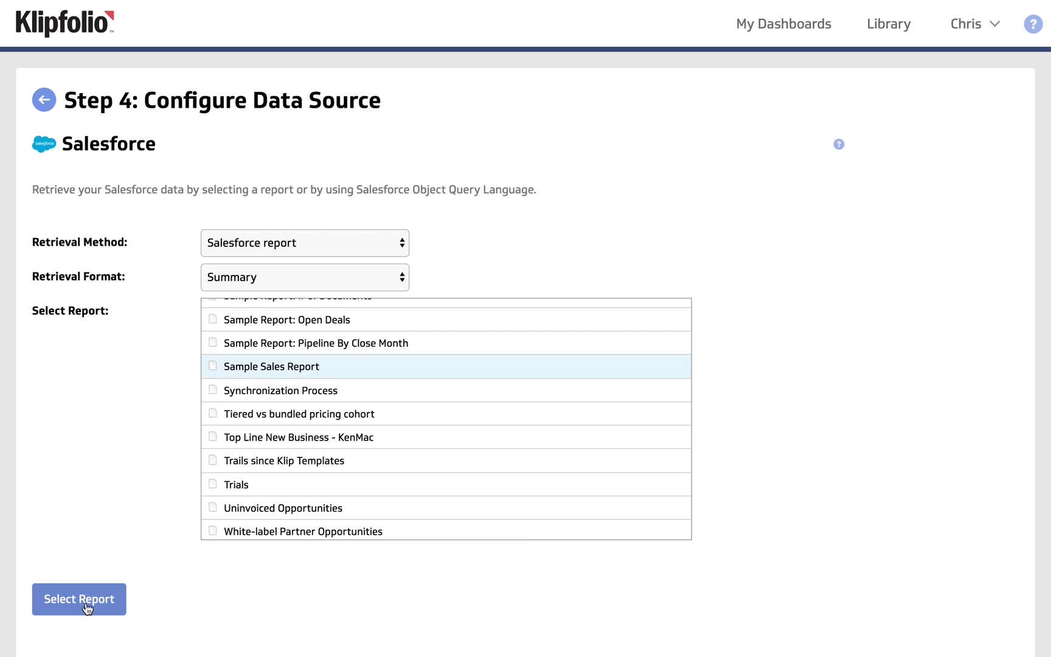
pyautogui.click(85, 607)
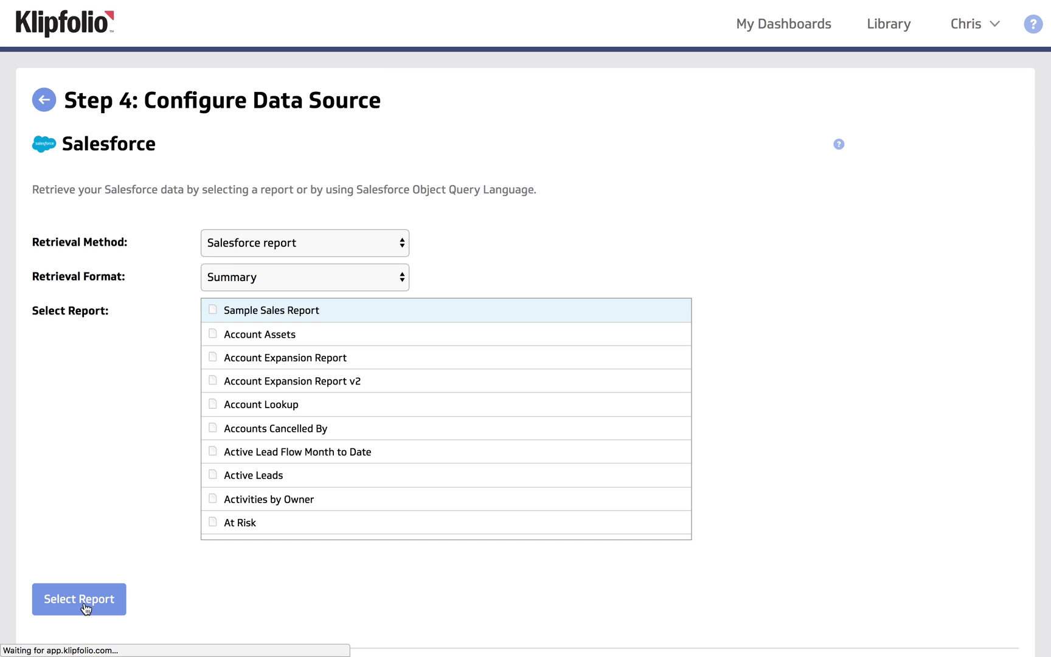
pyautogui.scroll(-5, 691, 580)
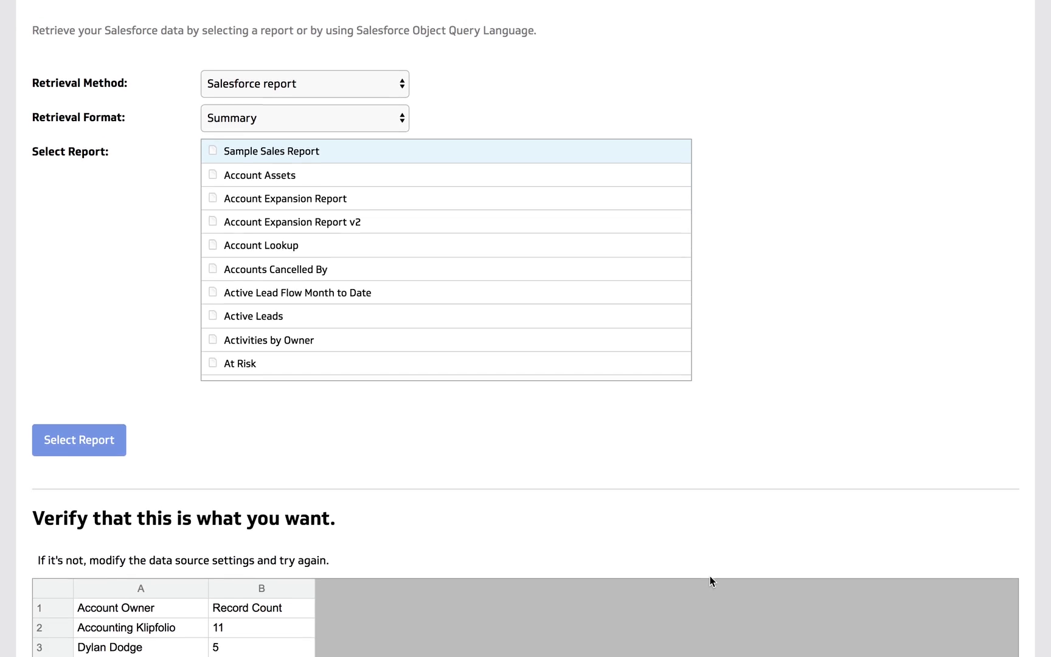
pyautogui.scroll(5, 728, 572)
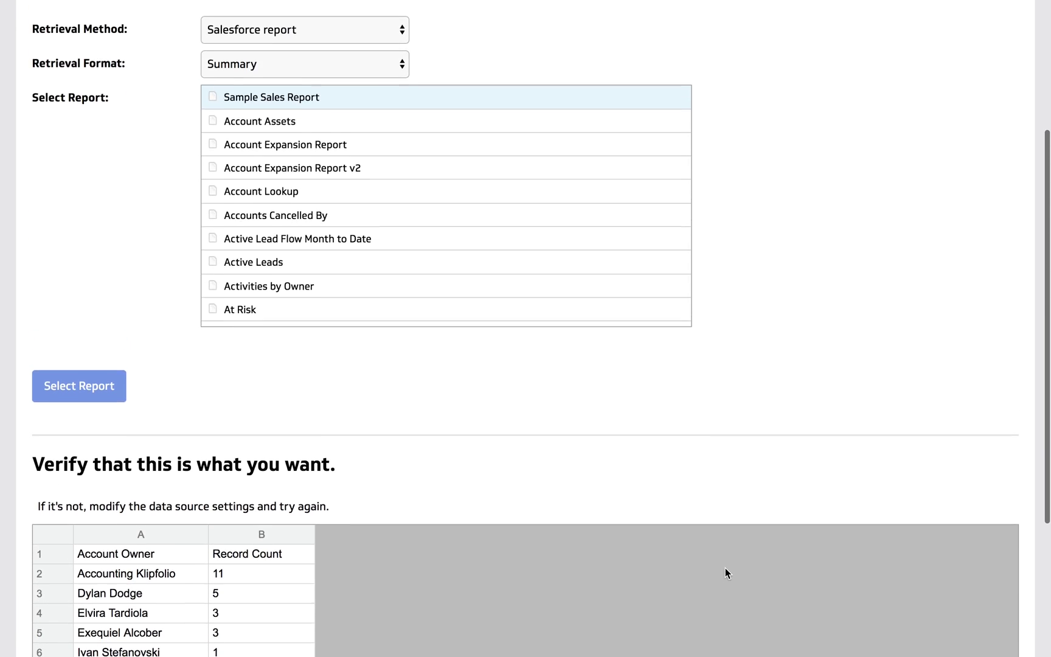
# Switch the retrieval format to Detailed and reload the report preview.
pyautogui.click(399, 206)
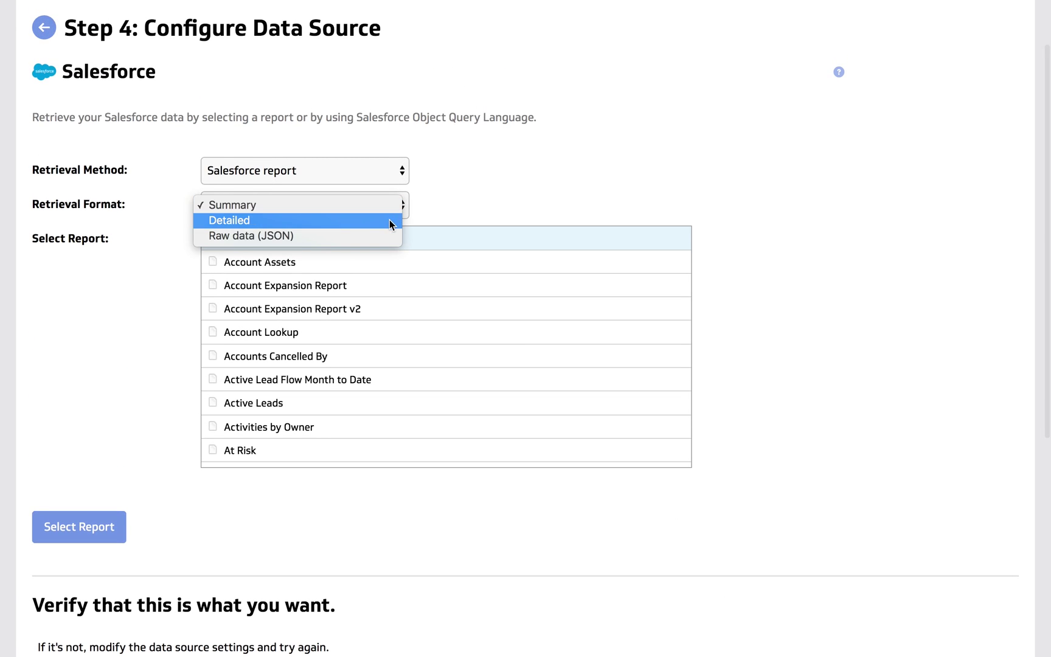
pyautogui.click(390, 225)
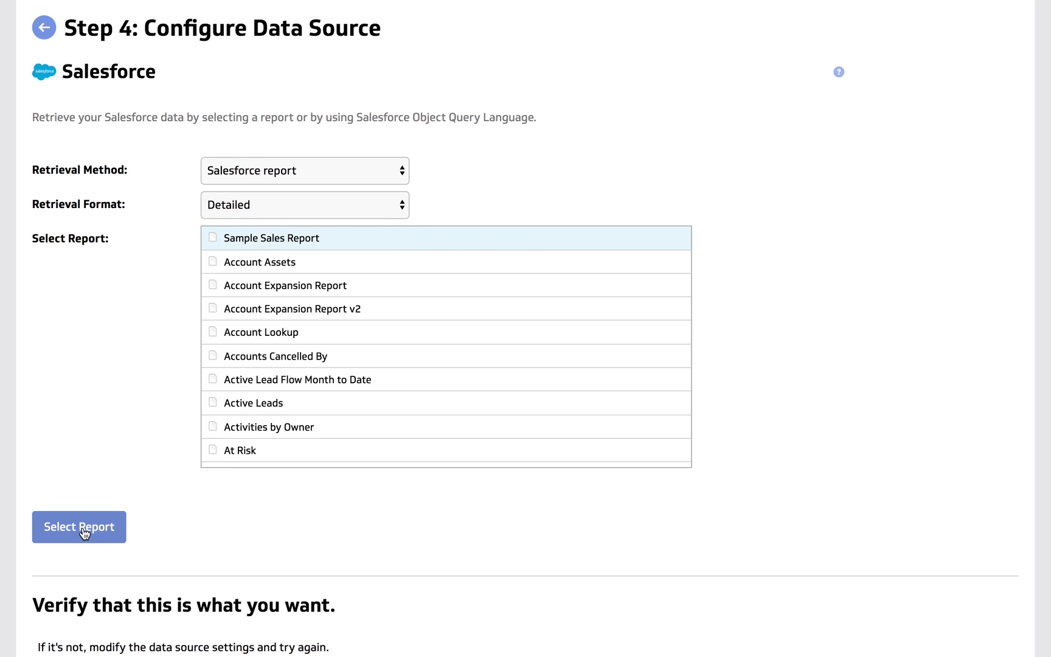
pyautogui.click(84, 532)
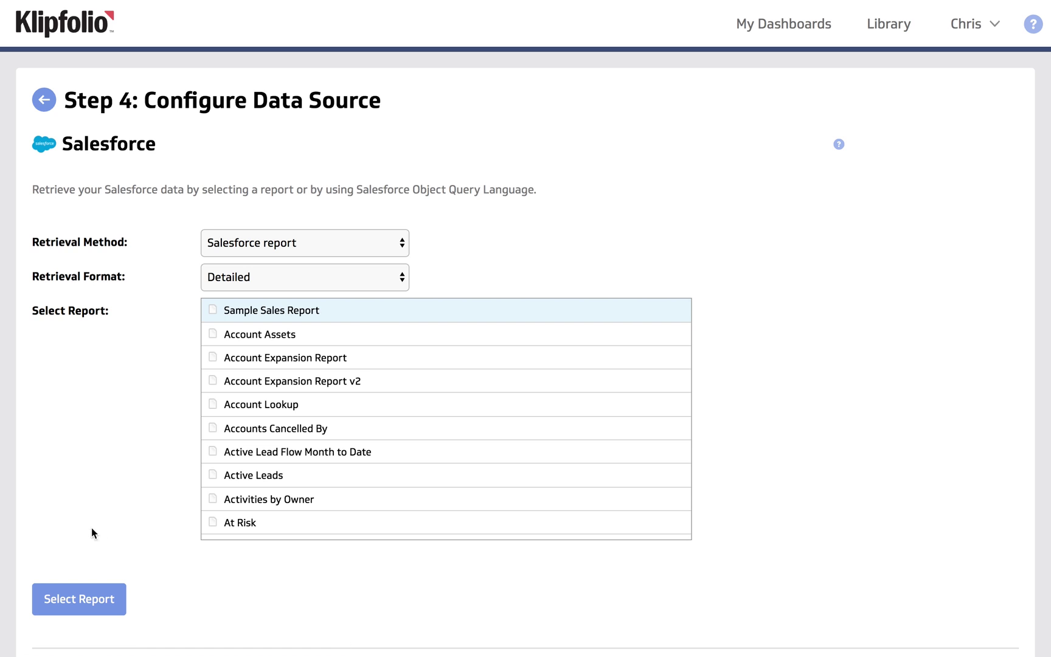
pyautogui.scroll(-5, 663, 599)
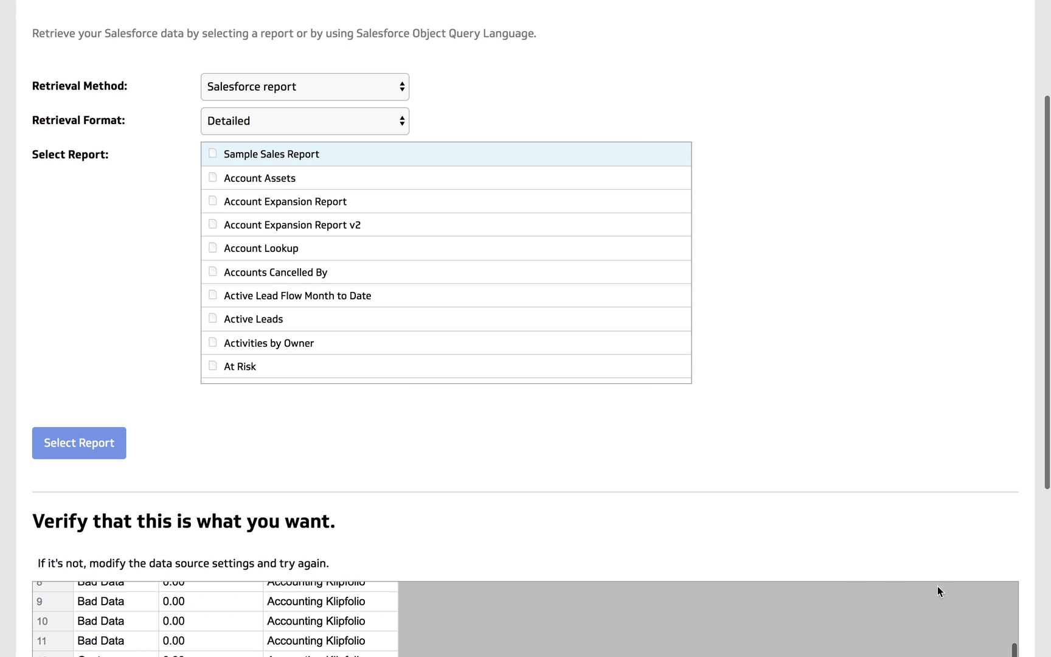
pyautogui.scroll(-7, 1033, 607)
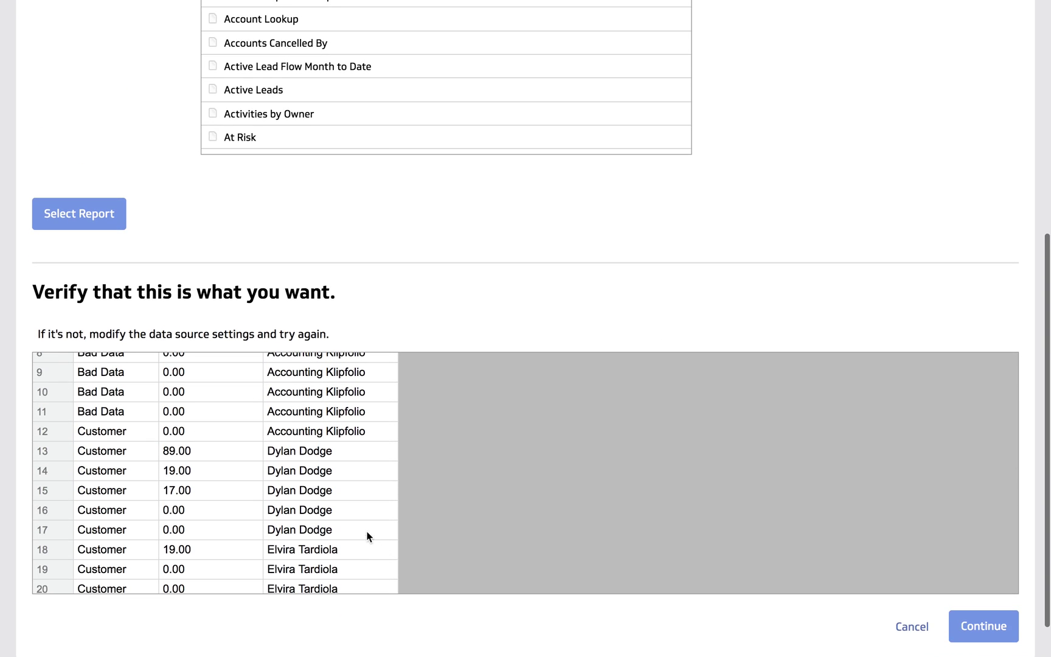
pyautogui.scroll(3, 342, 518)
pyautogui.scroll(6, 341, 514)
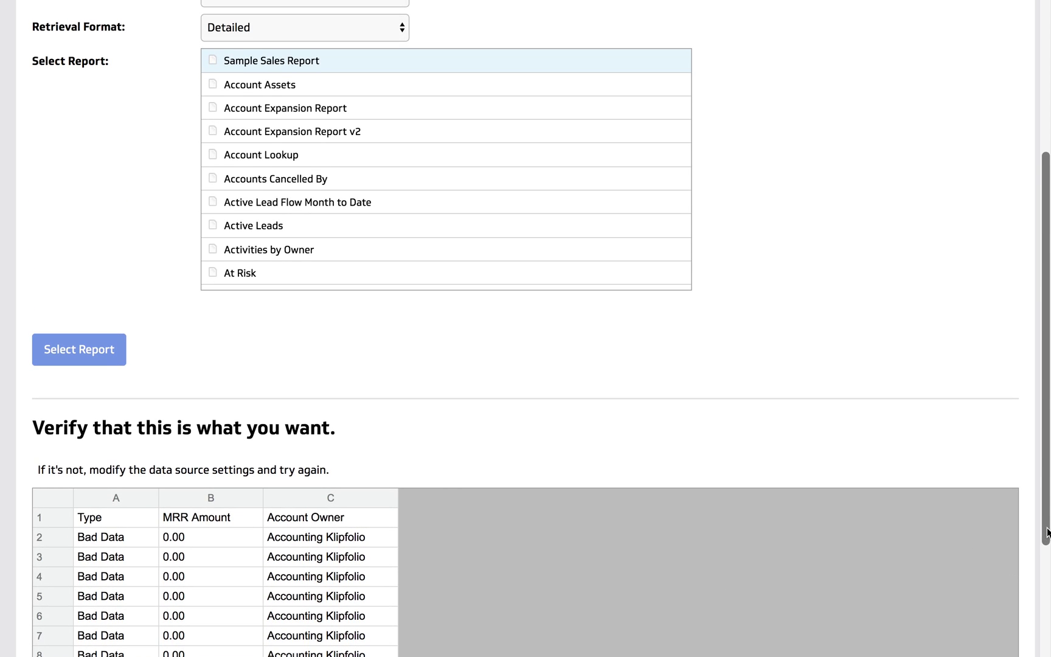
pyautogui.scroll(-4, 1044, 536)
pyautogui.scroll(-1, 1028, 623)
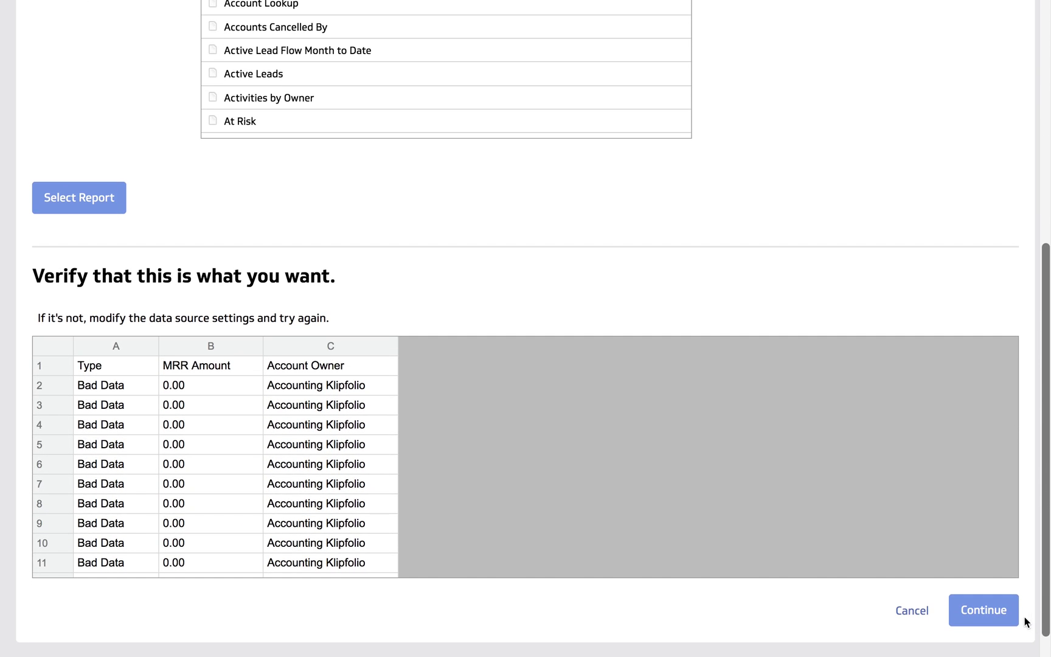
# Save the Sample Sales Report data source with an Every 5 minutes refresh.
pyautogui.click(987, 613)
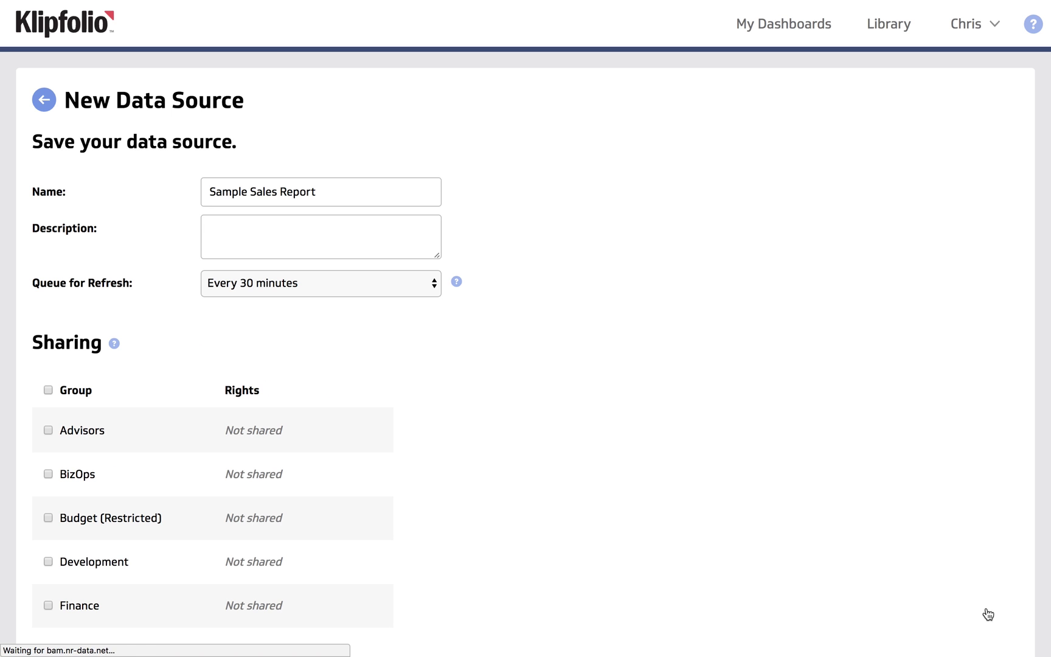
pyautogui.click(436, 290)
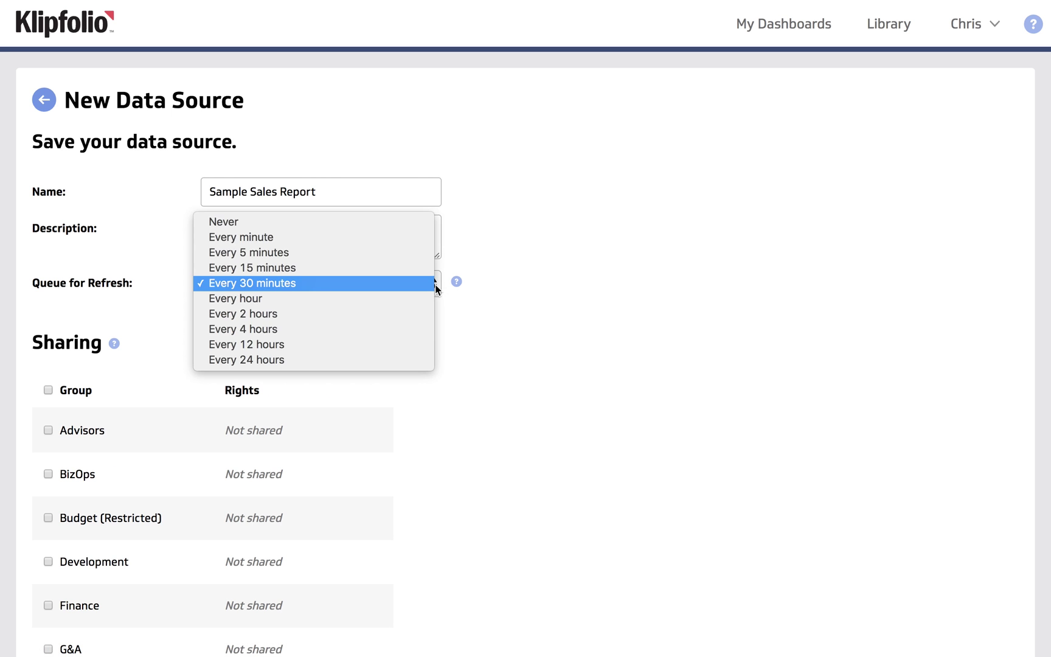
pyautogui.click(412, 254)
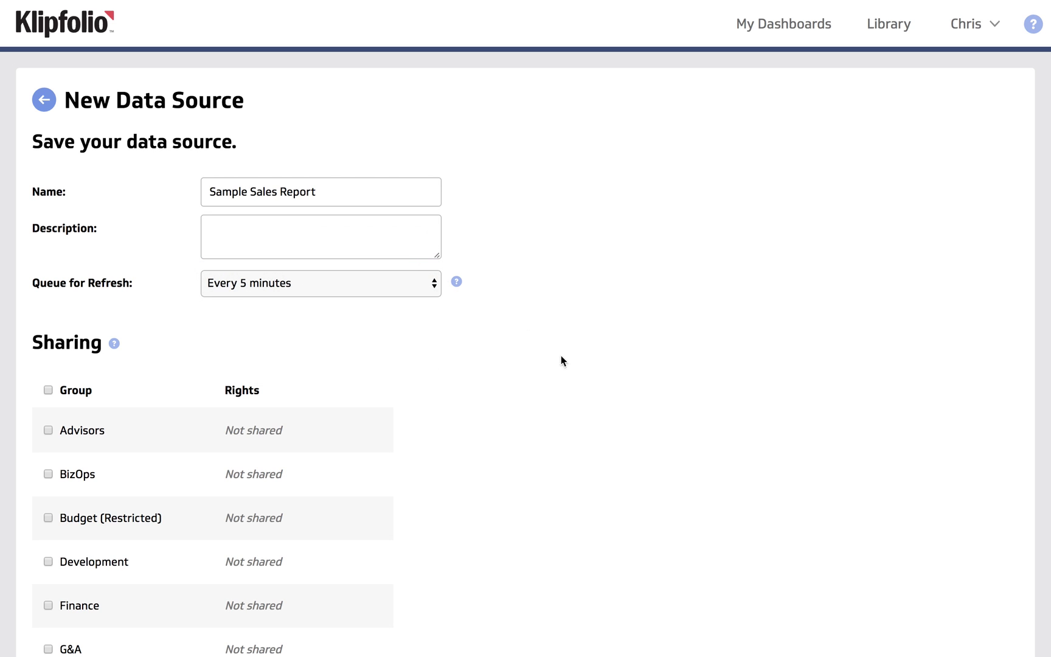
pyautogui.scroll(-2, 716, 476)
pyautogui.scroll(-10, 718, 479)
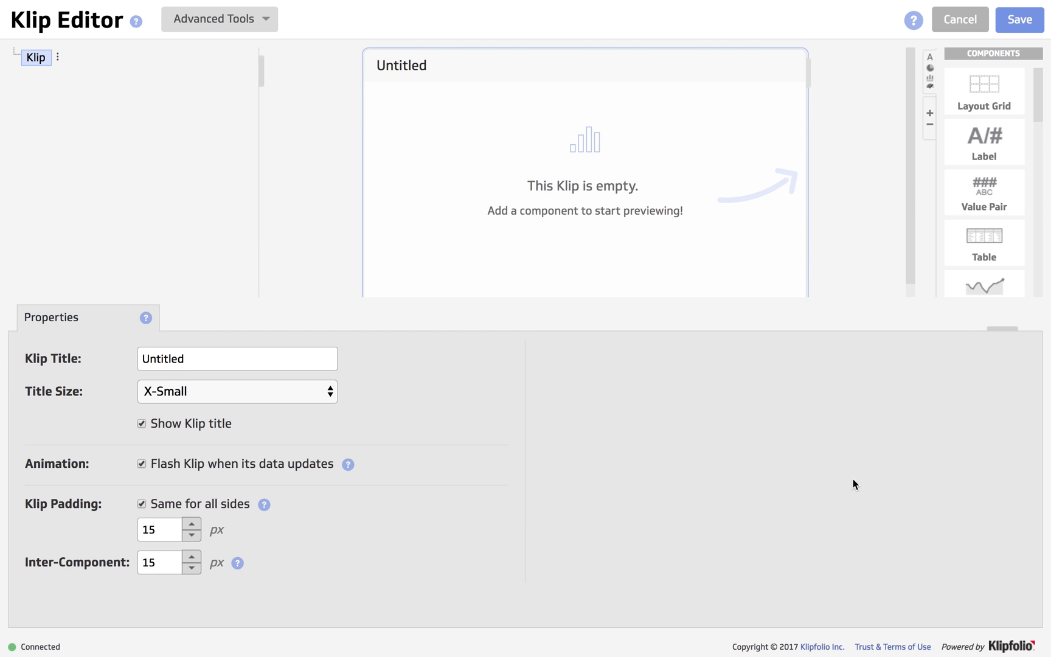
# Enlarge the Klip preview and place a layout grid with a label in it.
pyautogui.moveTo(736, 331); pyautogui.dragTo(738, 371)
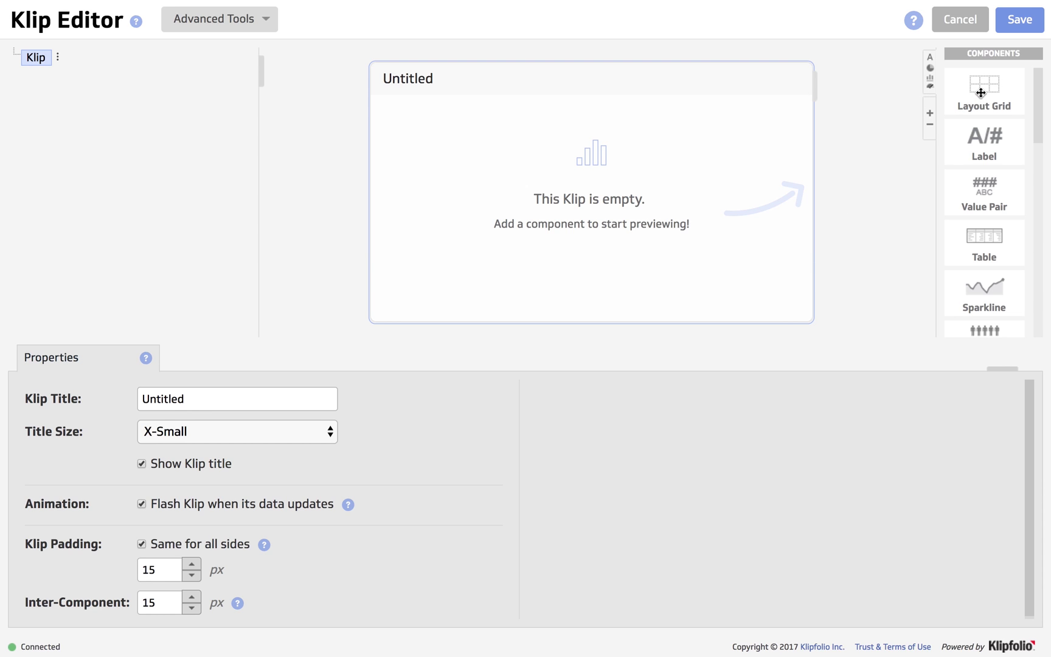
pyautogui.moveTo(981, 93); pyautogui.dragTo(640, 204)
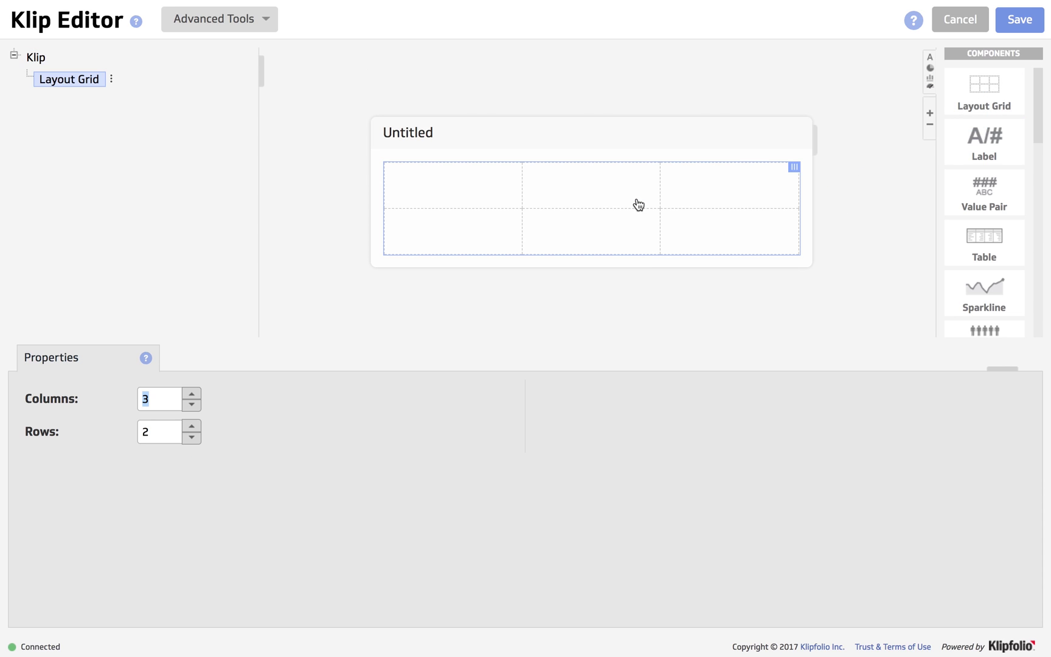
pyautogui.moveTo(976, 145); pyautogui.dragTo(446, 209)
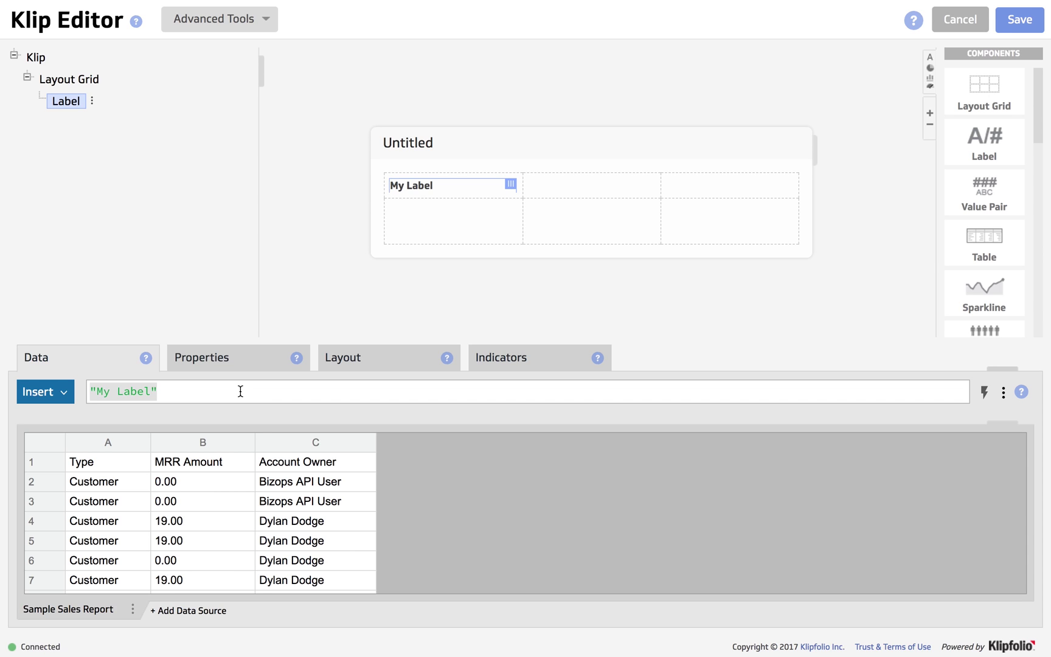
# Set the label text to 'Dylan' with Large font size.
pyautogui.click(151, 394)
pyautogui.press('BackSpace')
pyautogui.press('BackSpace')
pyautogui.press('BackSpace')
pyautogui.press('BackSpace')
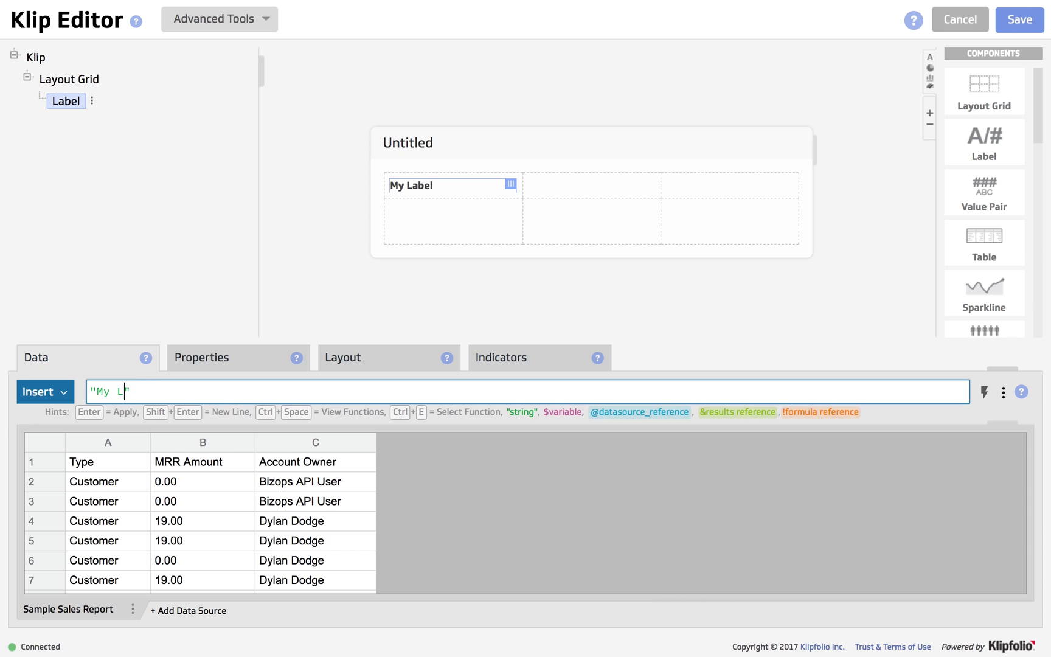
pyautogui.press('BackSpace')
pyautogui.press('BackSpace')
pyautogui.press('BackSpace')
pyautogui.press('BackSpace')
pyautogui.write('Dylan')
pyautogui.press('Return')
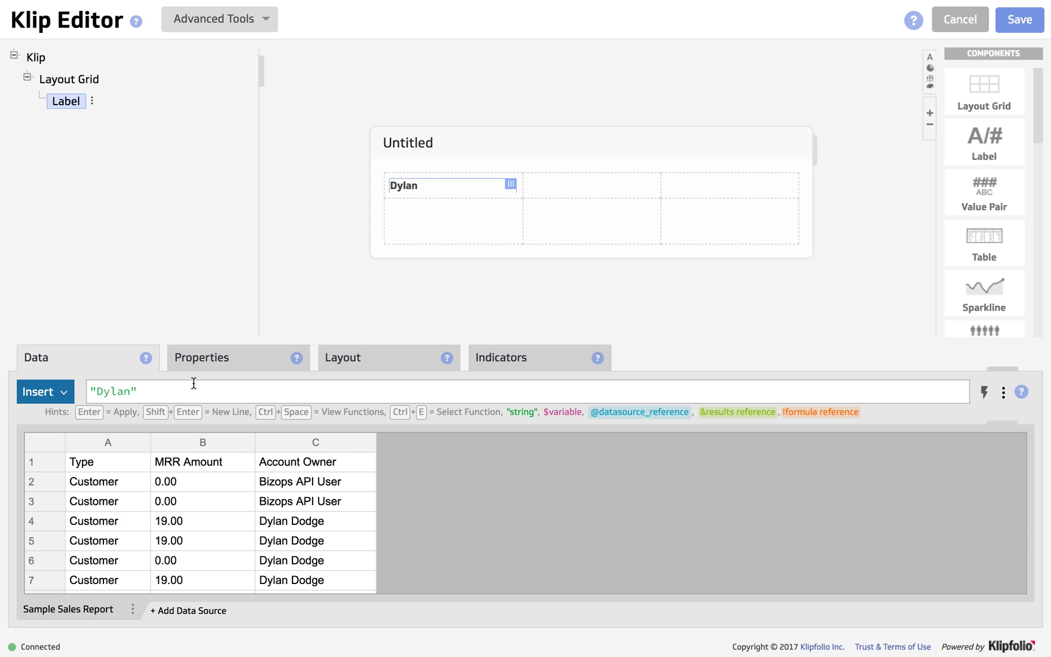
pyautogui.click(222, 360)
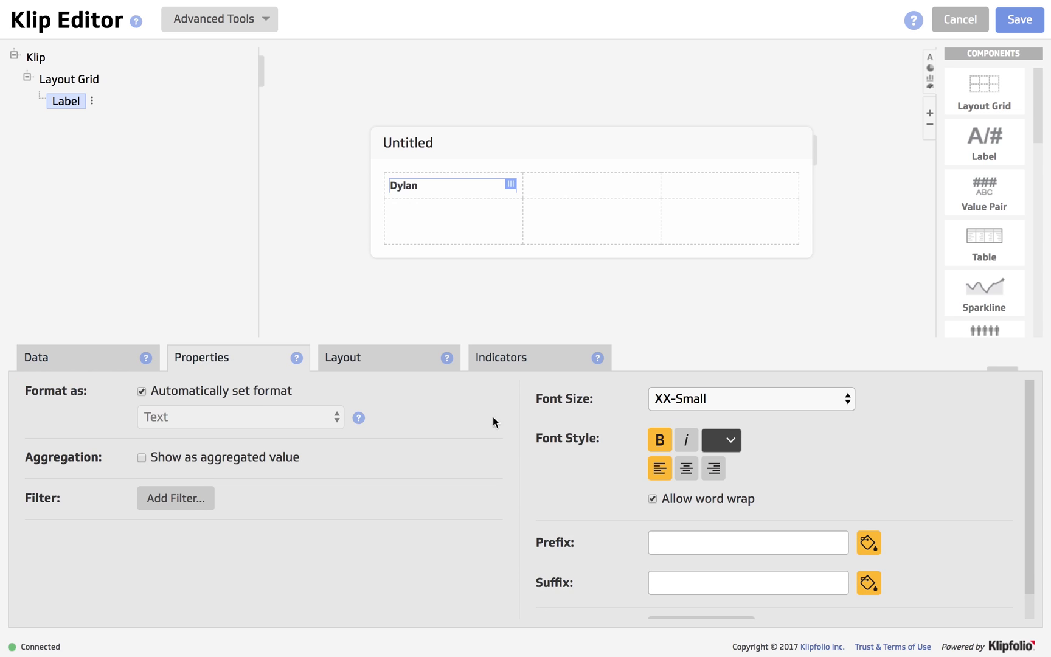
pyautogui.click(832, 399)
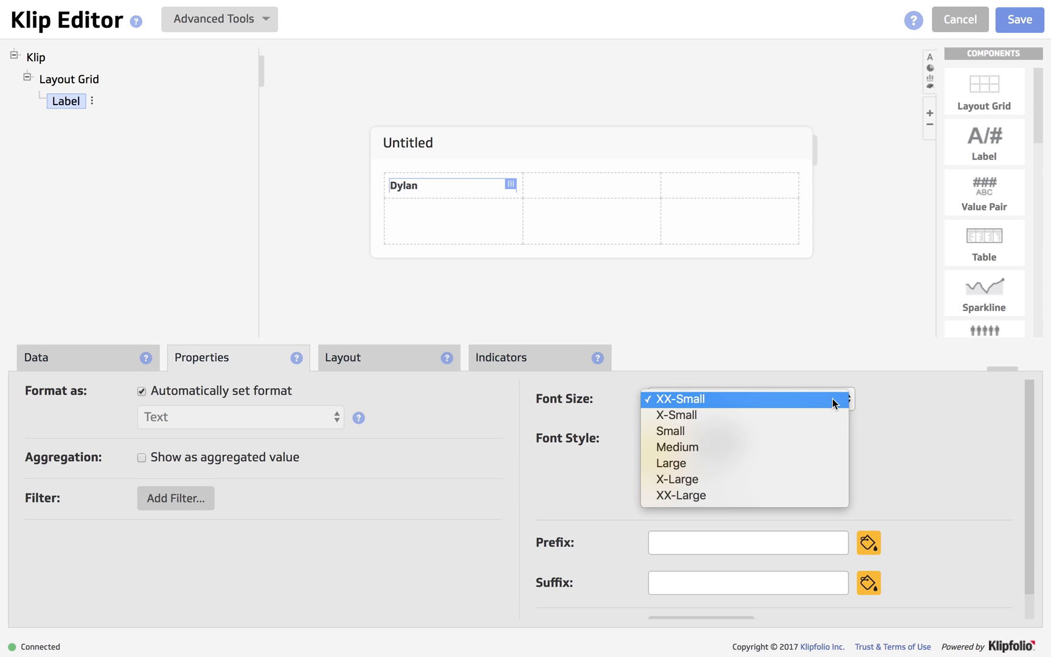
pyautogui.click(805, 463)
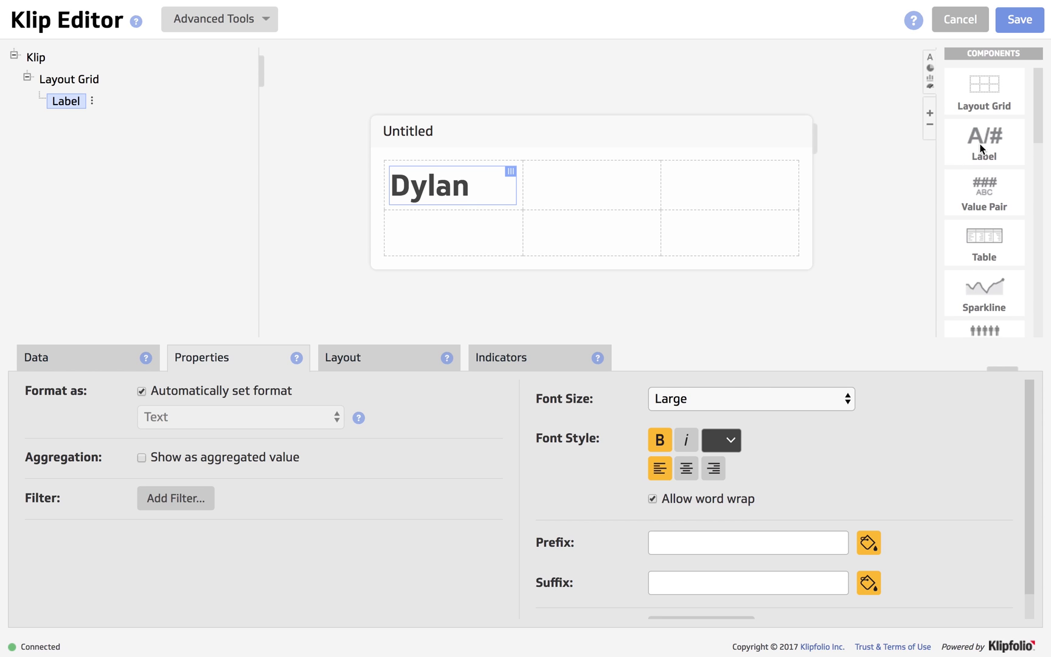
# Add a second label below Dylan reading 'New MRR'.
pyautogui.moveTo(978, 141); pyautogui.dragTo(473, 246)
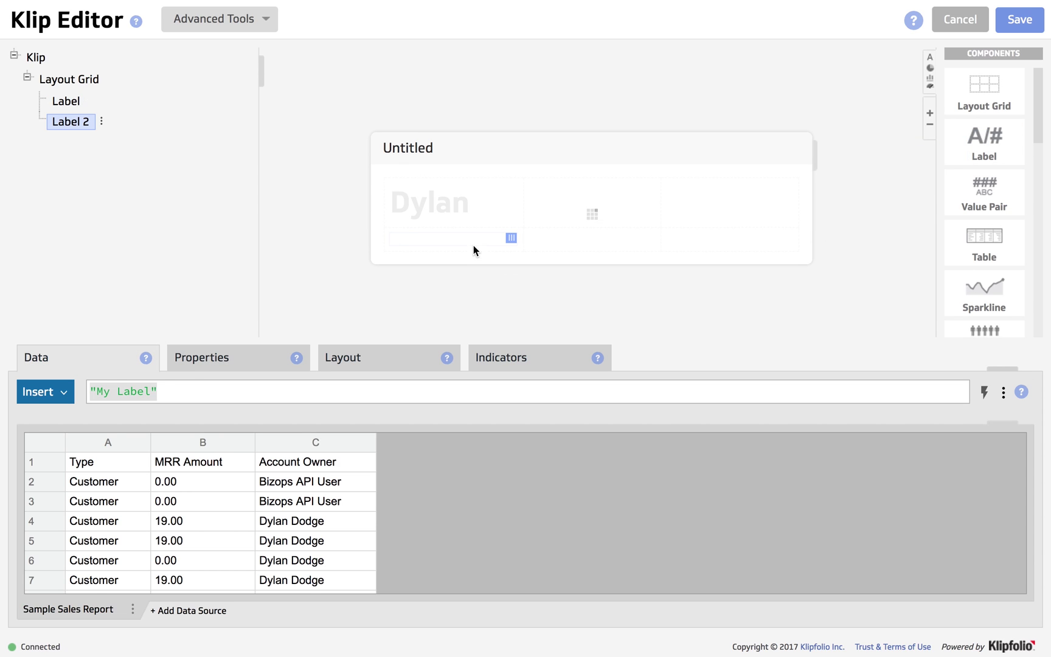
pyautogui.click(149, 392)
pyautogui.press('BackSpace')
pyautogui.press('BackSpace')
pyautogui.press('BackSpace')
pyautogui.press('BackSpace')
pyautogui.press('BackSpace')
pyautogui.press('BackSpace')
pyautogui.press('BackSpace')
pyautogui.press('BackSpace')
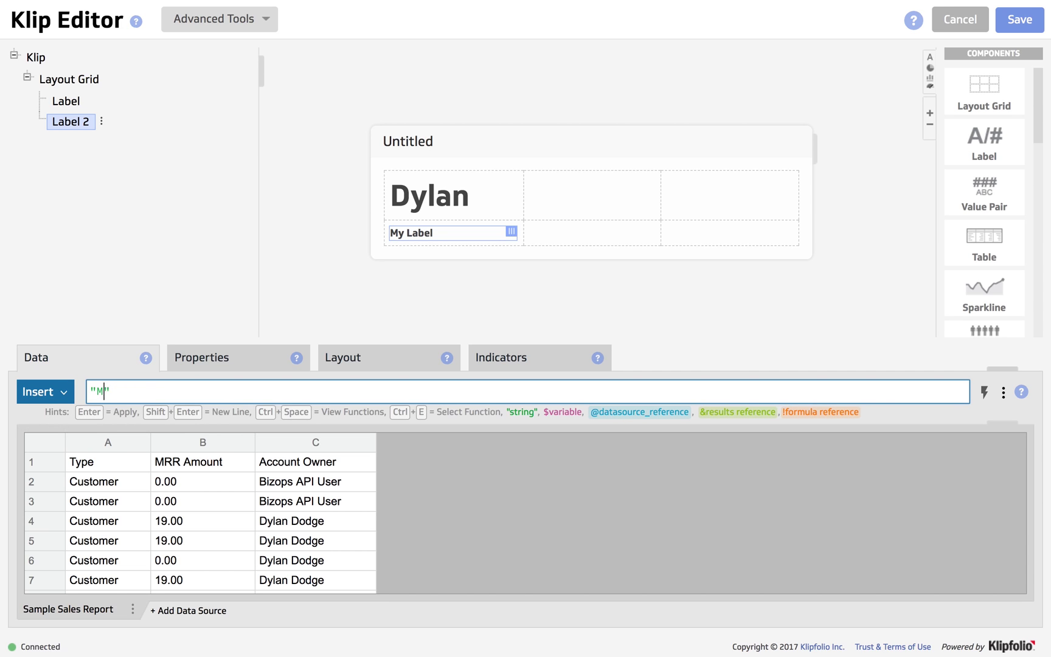
pyautogui.write('New MRR')
pyautogui.press('Return')
pyautogui.click(145, 391)
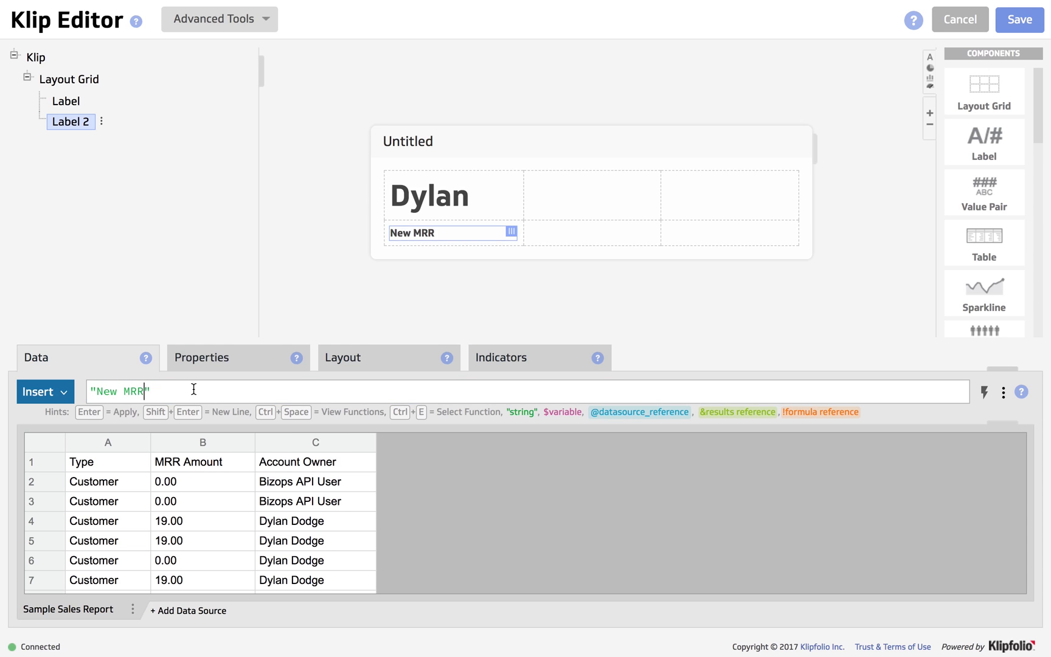
# Make the New MRR label Medium size with bold turned off.
pyautogui.click(209, 362)
pyautogui.click(659, 440)
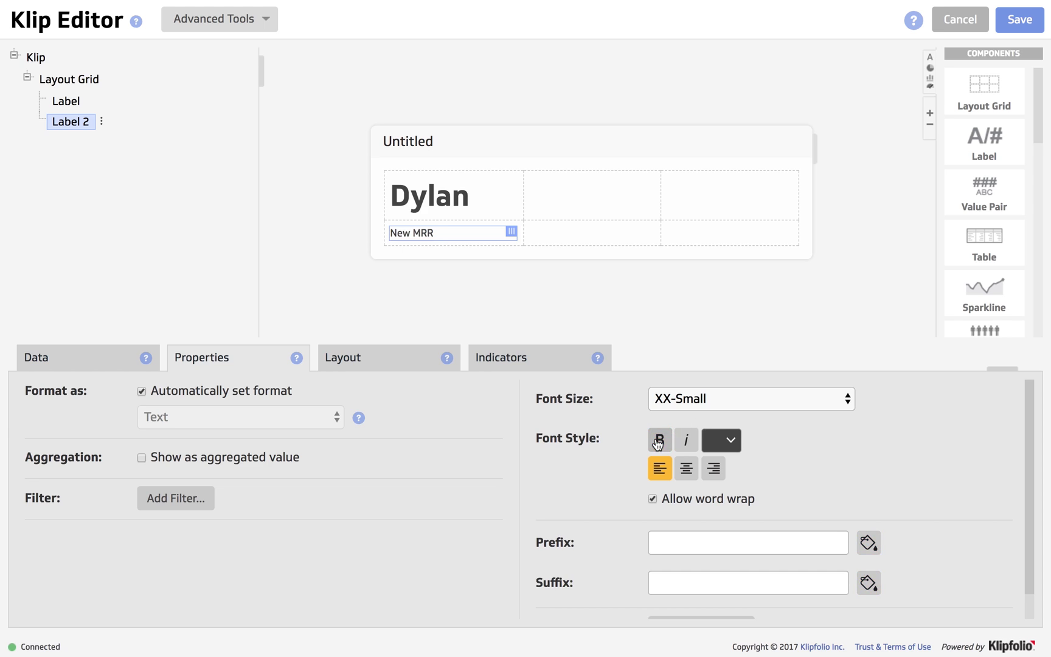
pyautogui.click(785, 400)
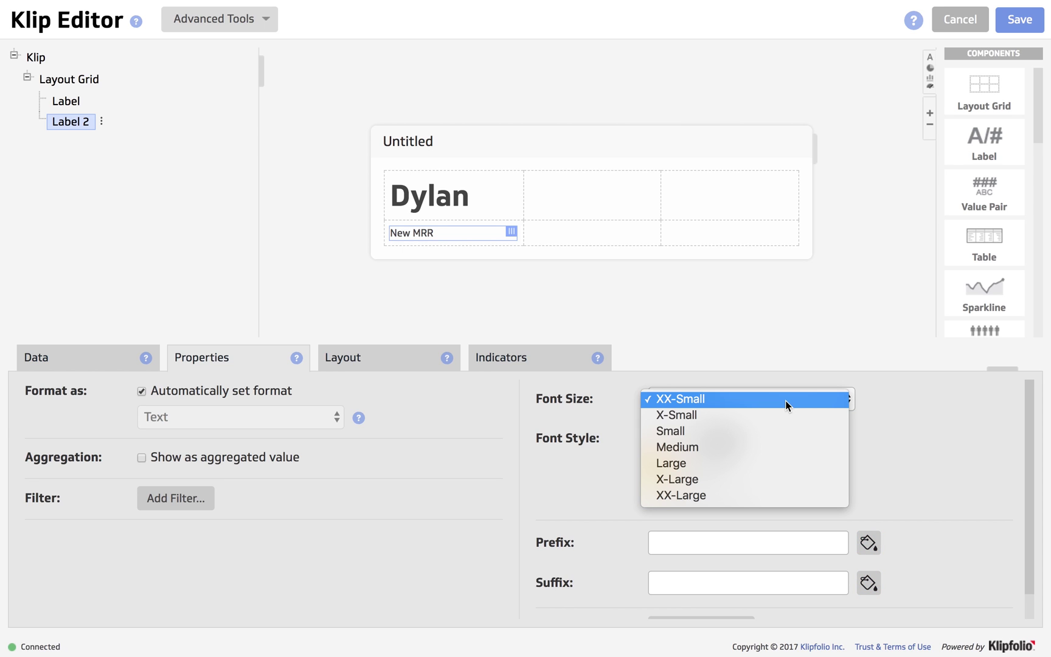
pyautogui.click(766, 446)
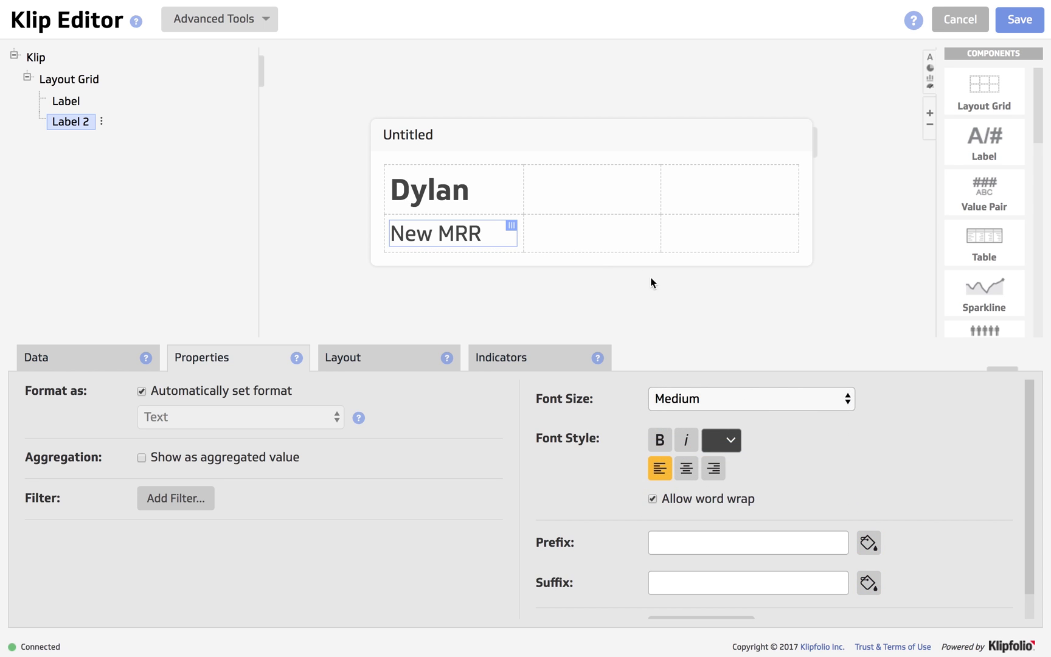
# Insert a third grid row and paste a copy of the New MRR label into it.
pyautogui.rightClick(609, 242)
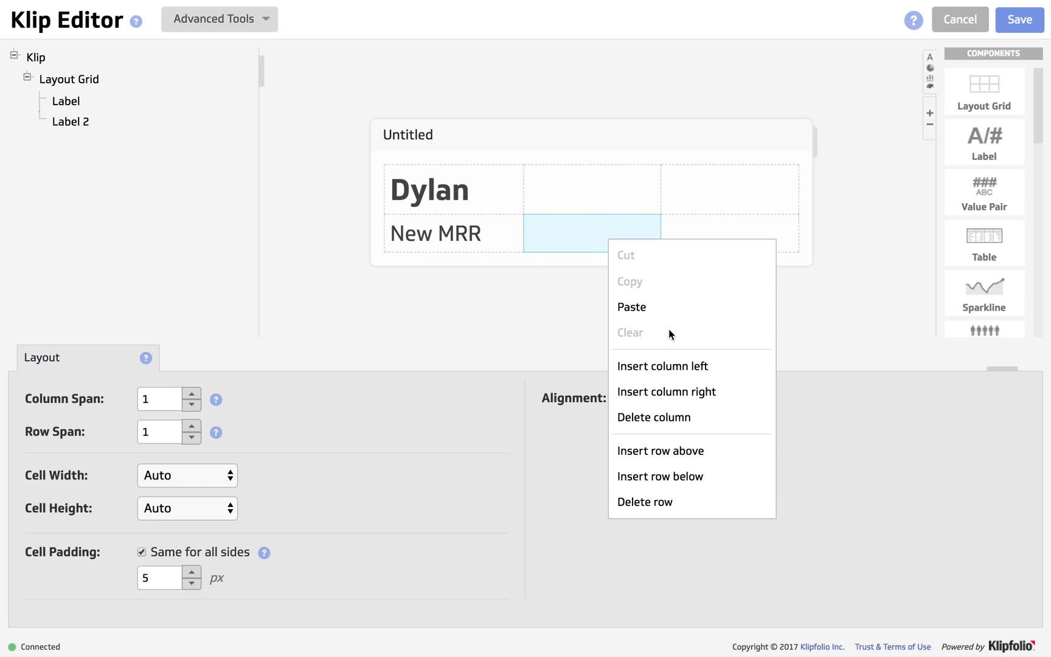
pyautogui.click(659, 476)
pyautogui.click(500, 226)
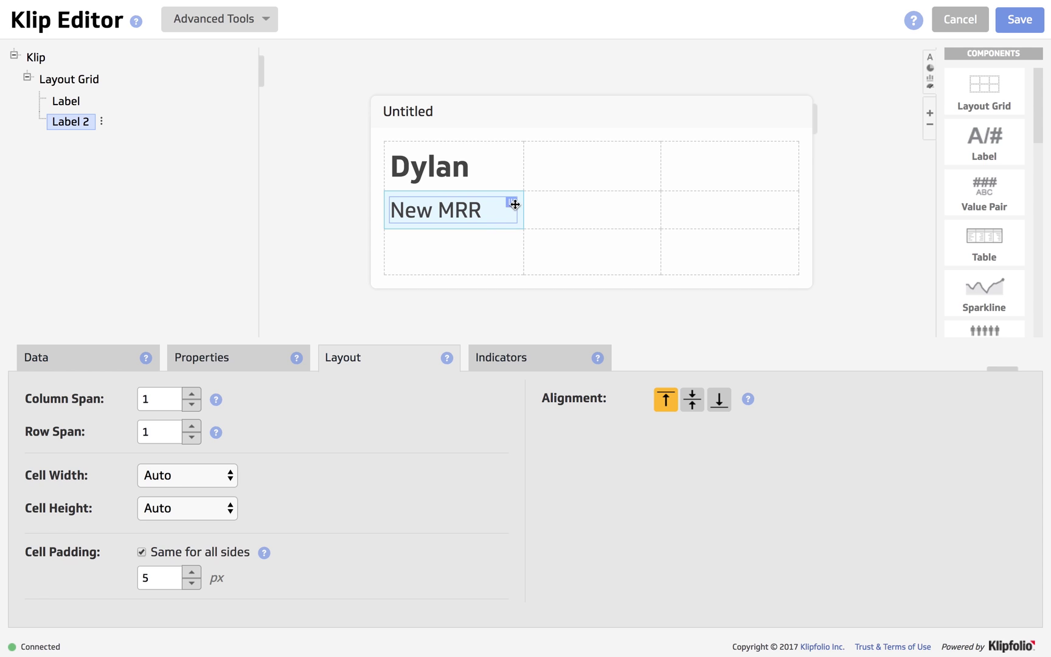
pyautogui.rightClick(515, 205)
pyautogui.click(555, 241)
pyautogui.rightClick(457, 261)
pyautogui.click(488, 324)
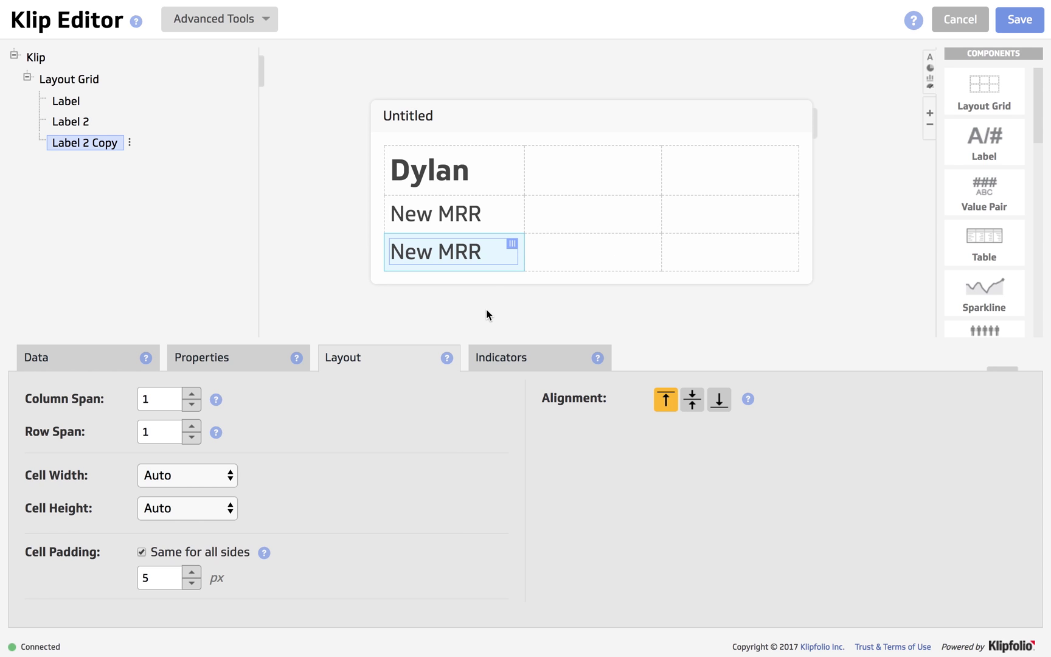
# Change the copied label's text to New Accounts and widen the Klip to fit it.
pyautogui.click(91, 359)
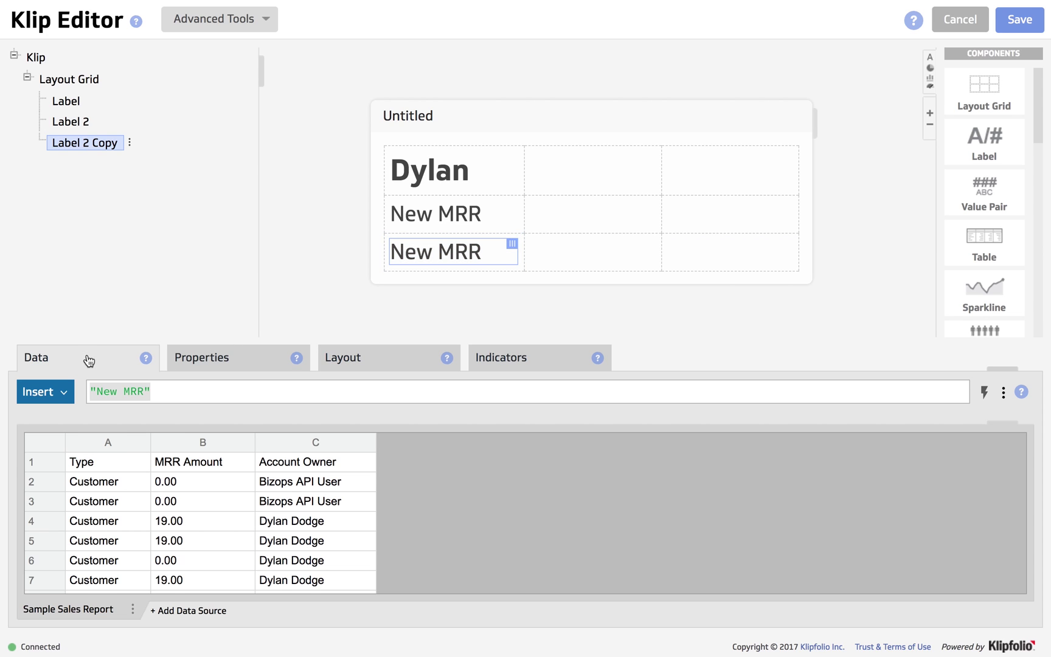
pyautogui.click(146, 390)
pyautogui.press('BackSpace')
pyautogui.press('BackSpace')
pyautogui.press('BackSpace')
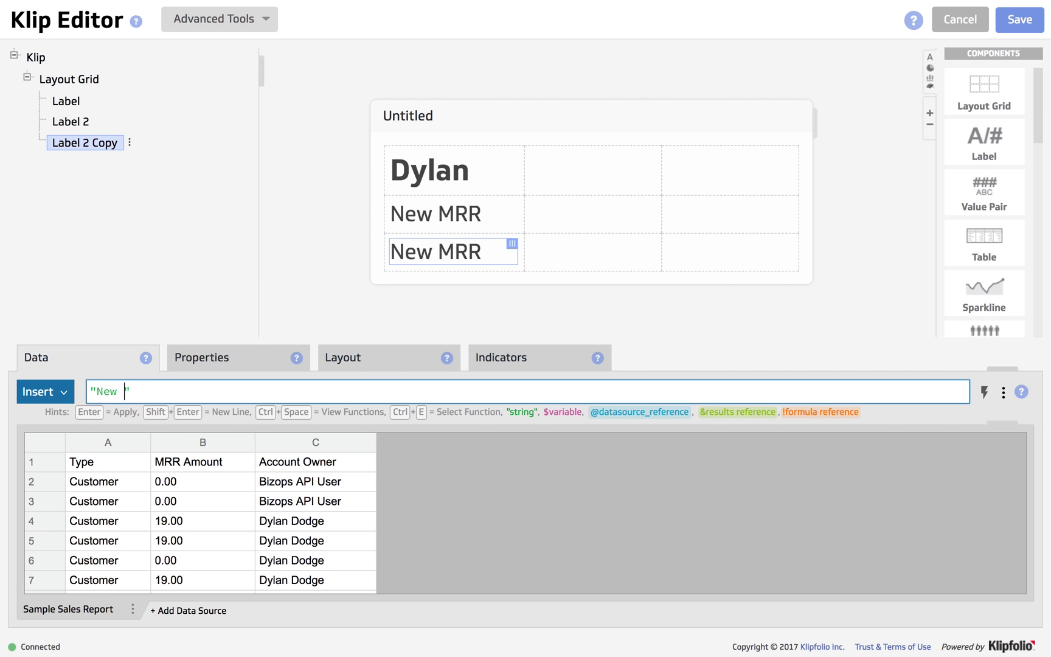
pyautogui.write('Accounts')
pyautogui.press('Return')
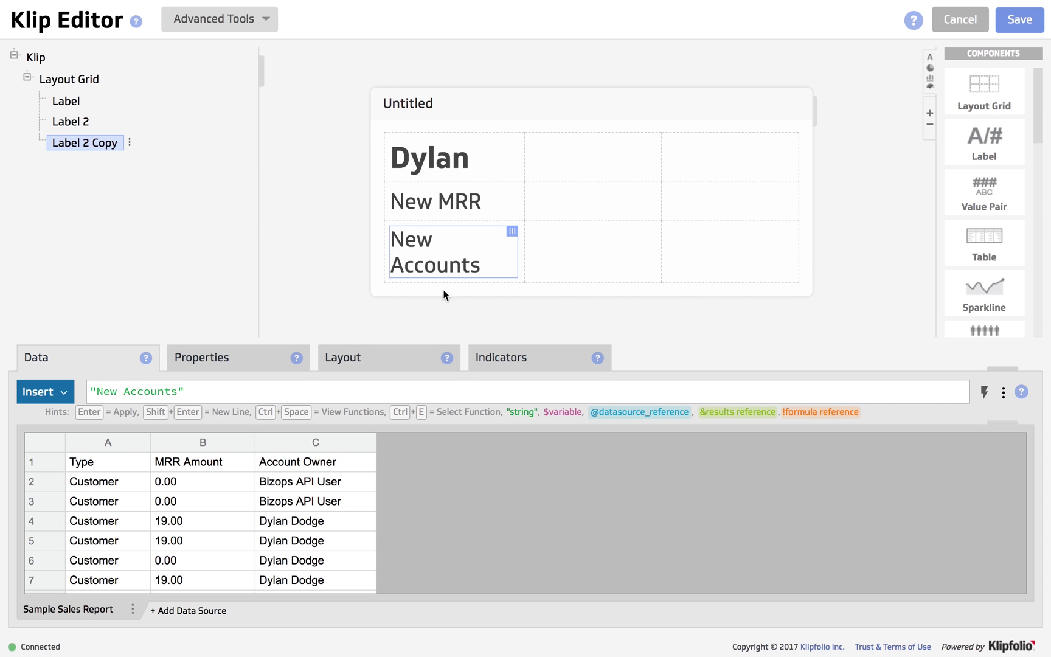
pyautogui.moveTo(816, 258); pyautogui.dragTo(870, 257)
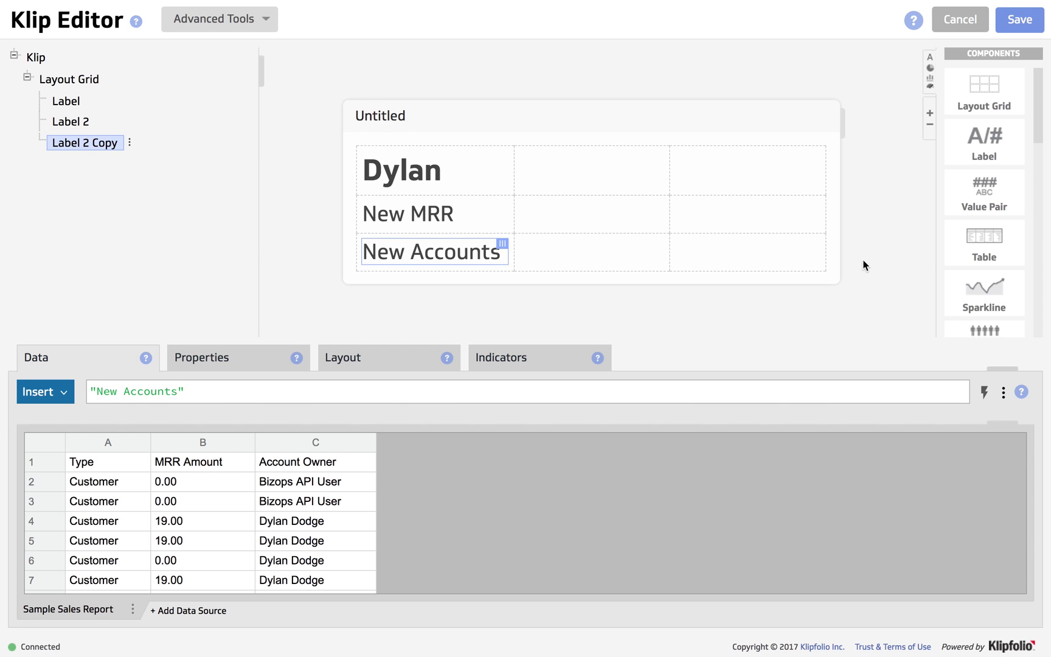
pyautogui.moveTo(986, 193); pyautogui.dragTo(767, 225)
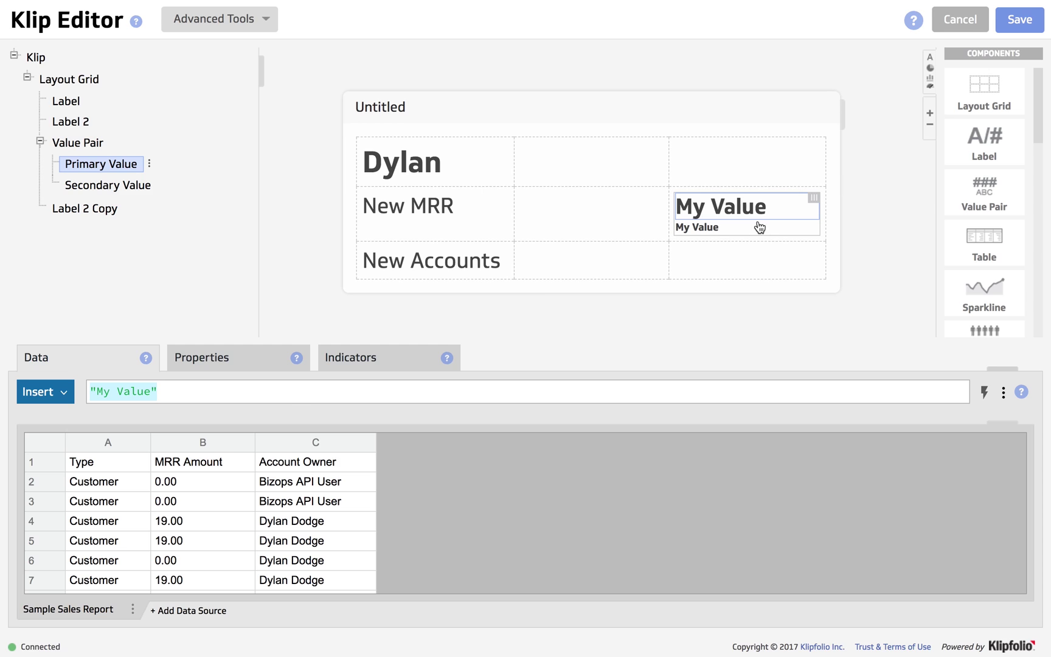
pyautogui.click(153, 391)
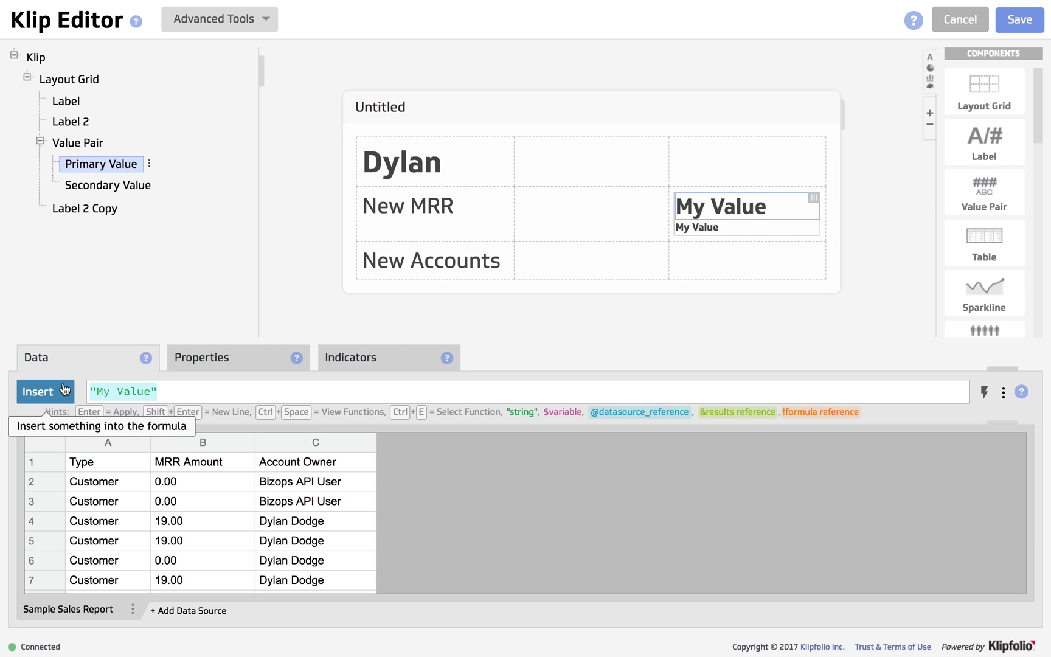
pyautogui.hotkey('ctrl', 'a')
pyautogui.press('BackSpace')
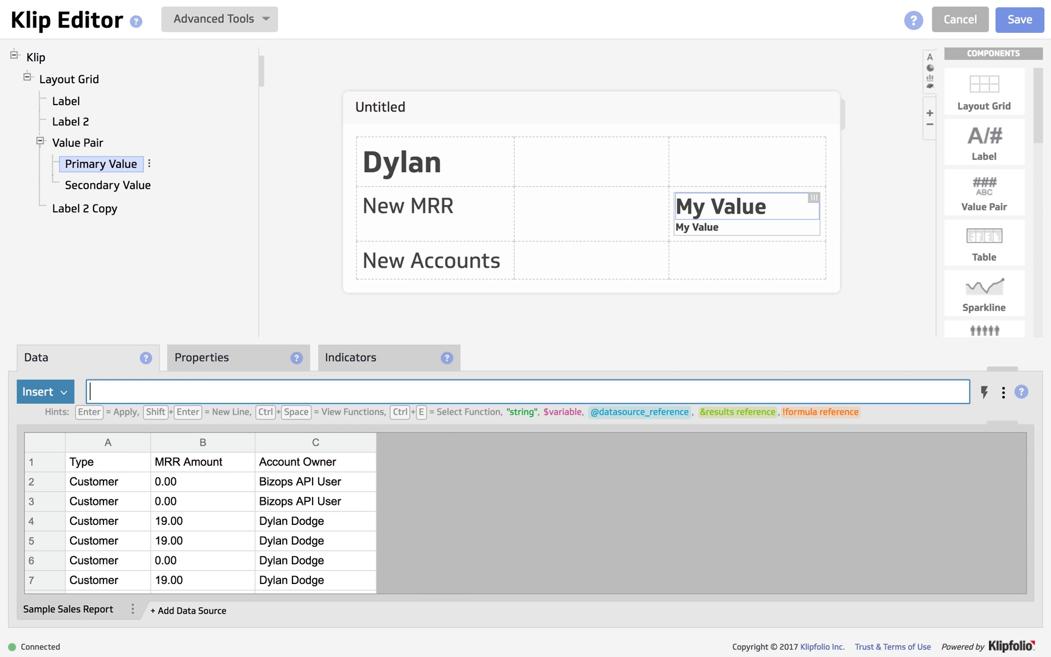
pyautogui.write('sumif')
pyautogui.press('Return')
pyautogui.click(292, 447)
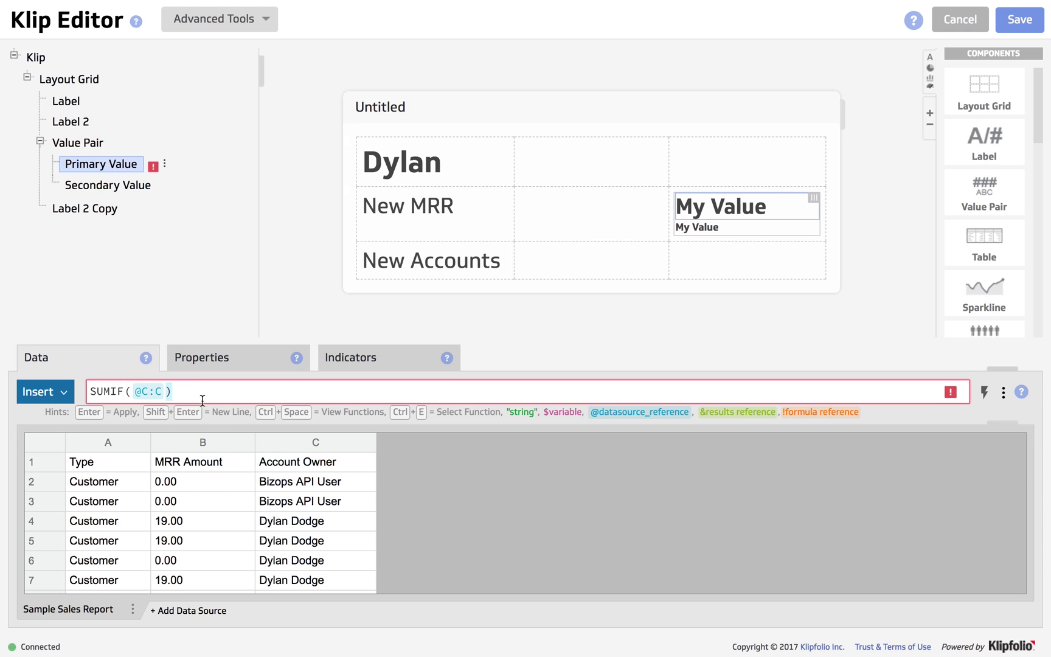
pyautogui.press('BackSpace')
pyautogui.write('=')
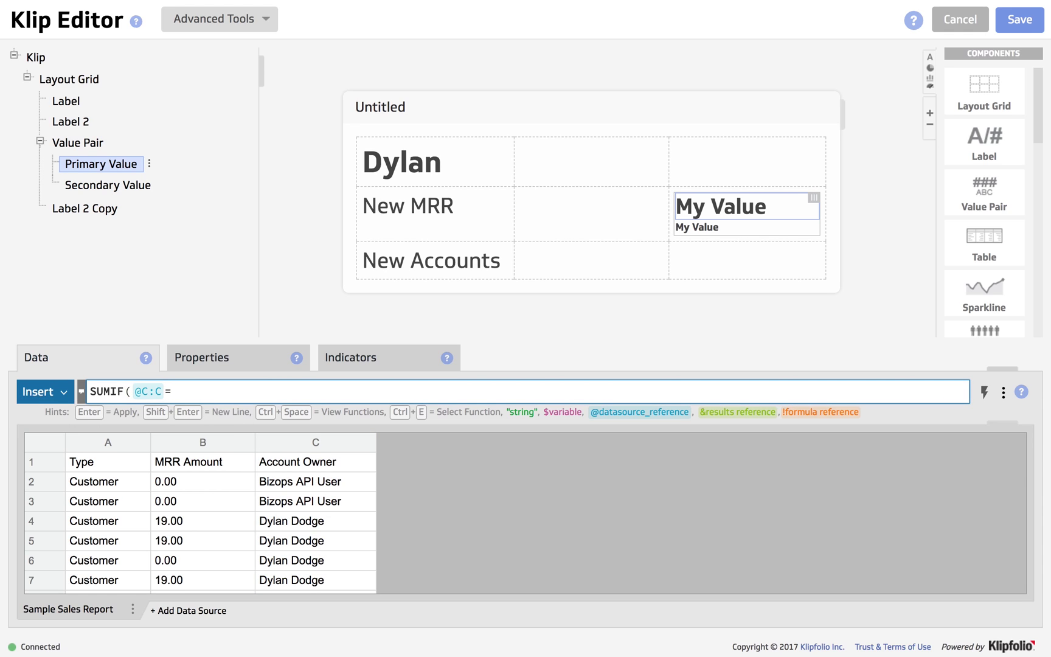
pyautogui.click(194, 443)
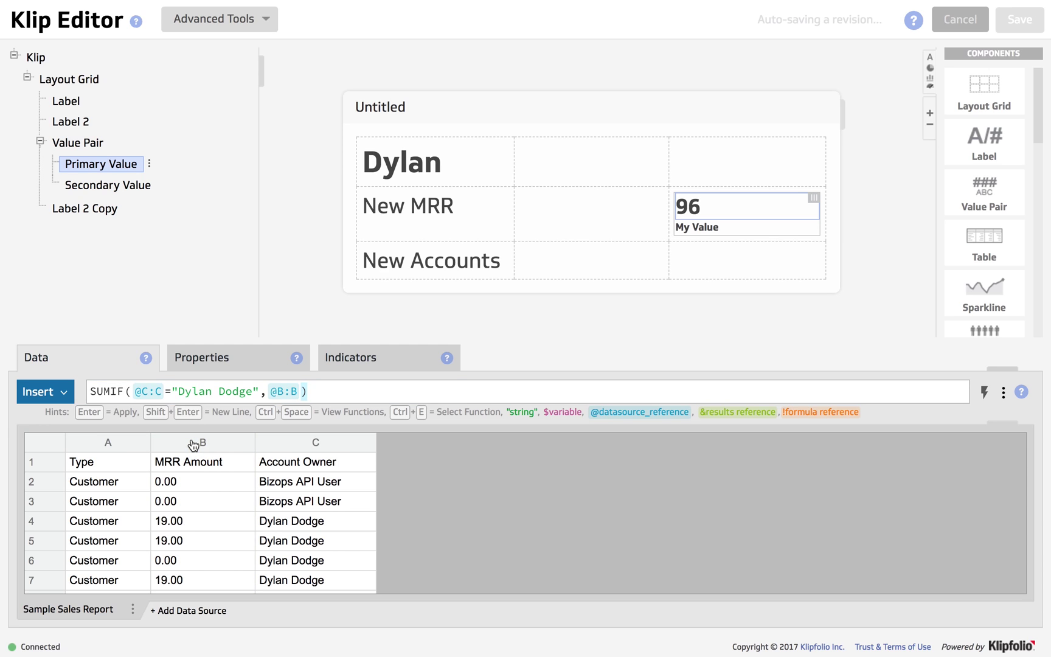
# Format the primary value as Currency ($96), non-bold and centre-aligned, instead of automatic formatting.
pyautogui.click(214, 362)
pyautogui.click(141, 391)
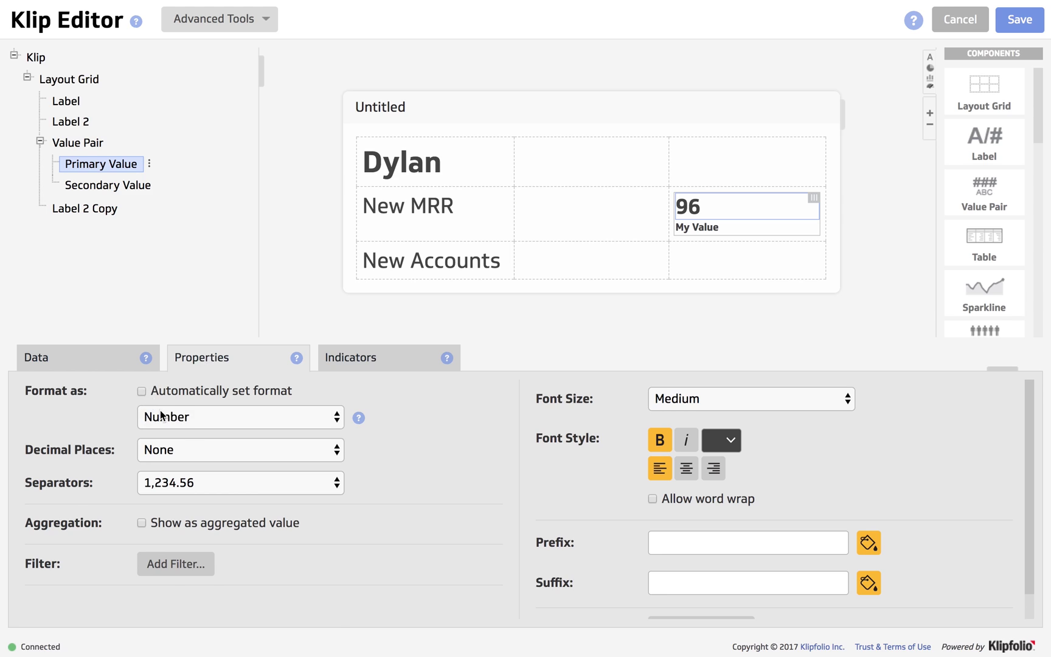
pyautogui.click(160, 418)
pyautogui.click(161, 430)
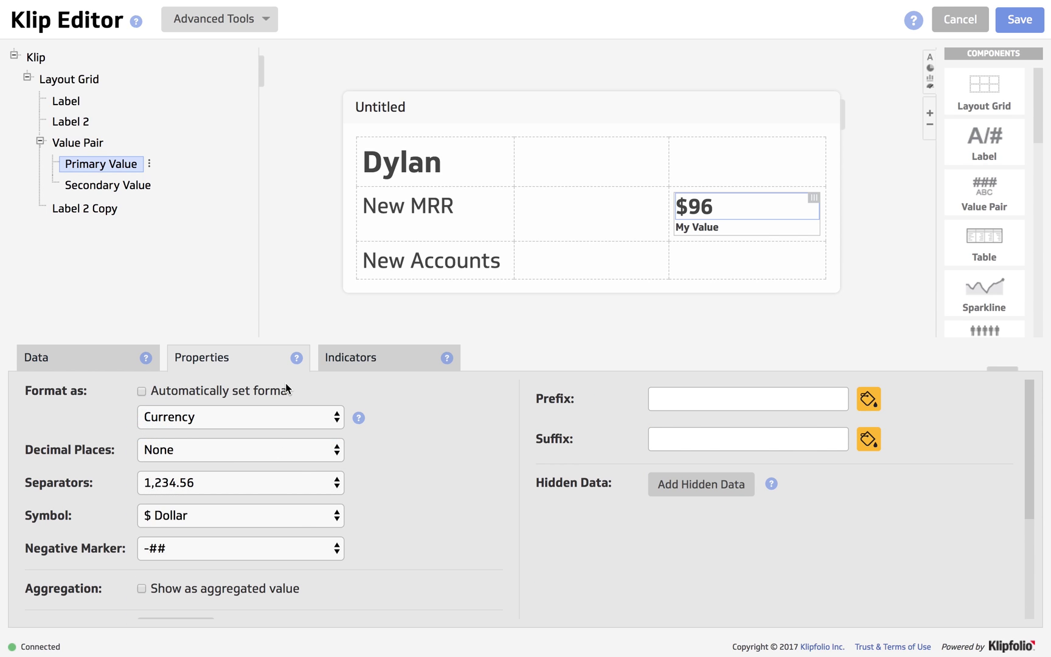
pyautogui.scroll(-3, 287, 389)
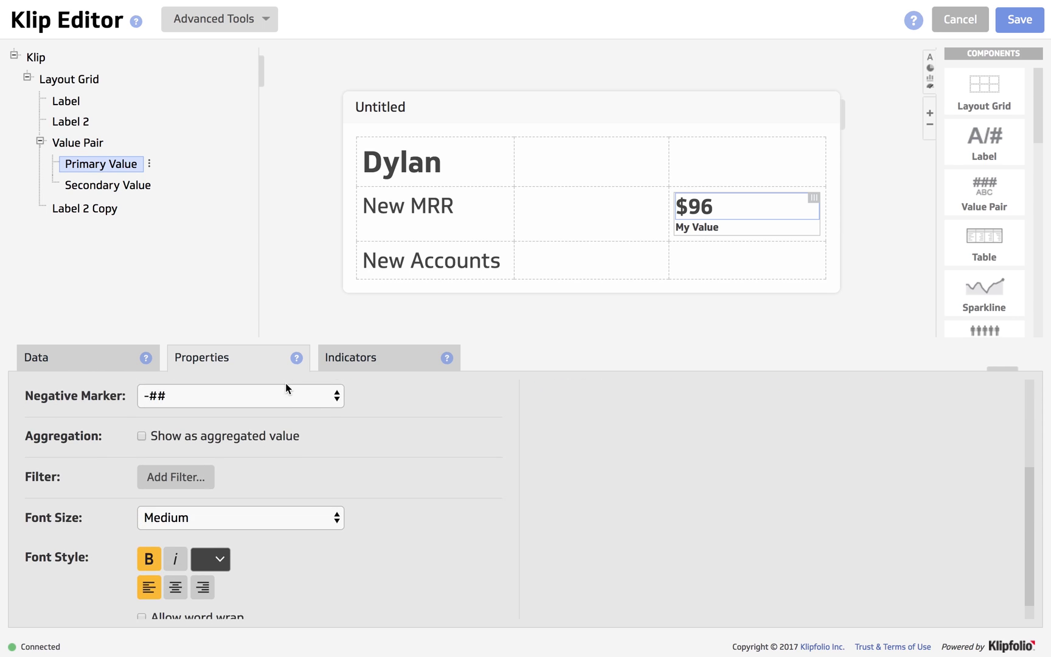
pyautogui.click(149, 538)
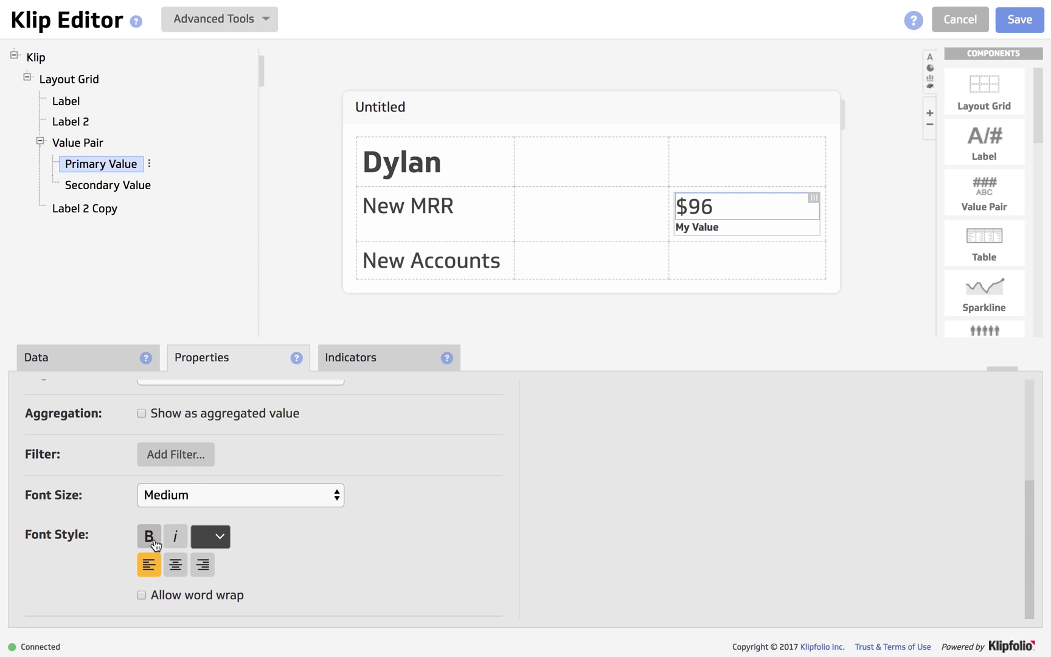
pyautogui.click(175, 565)
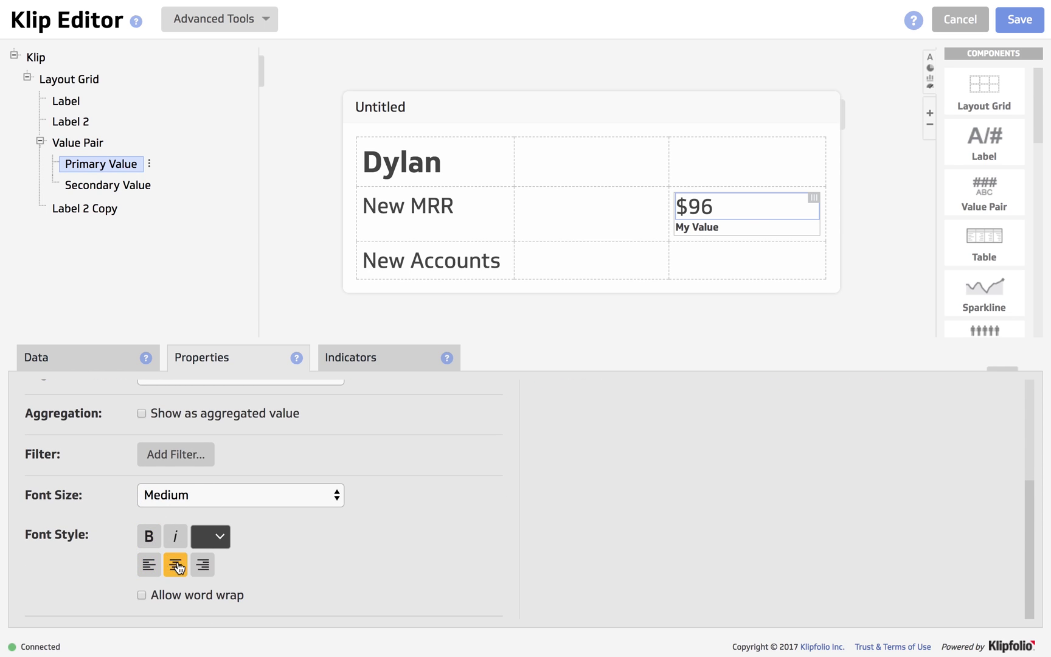
pyautogui.click(694, 232)
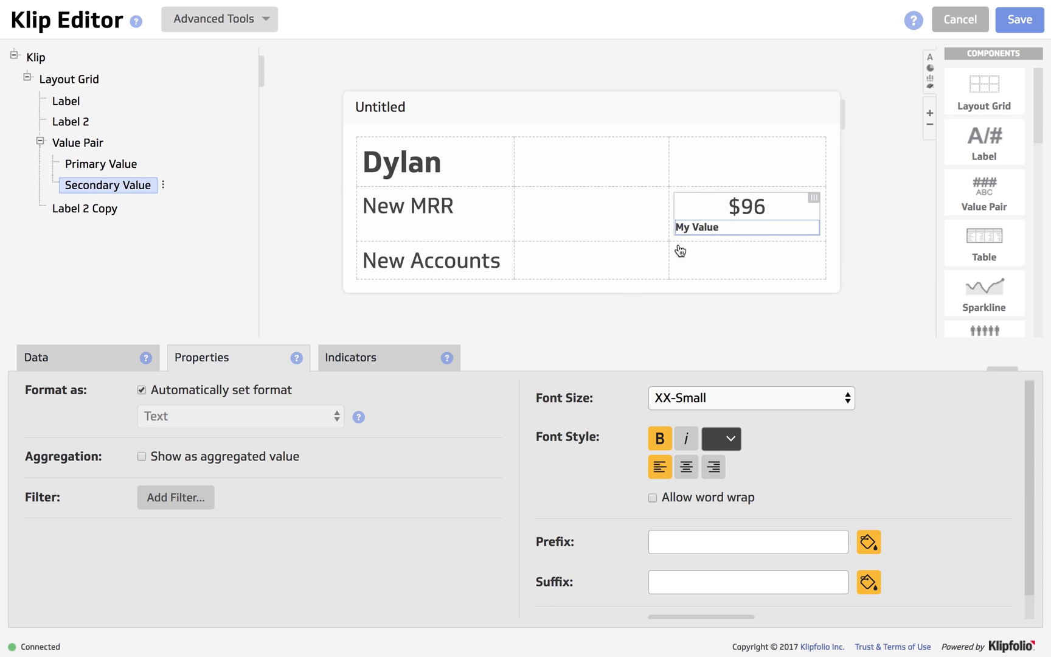
# Make the My Value caption non-bold and centred, and rename it to MRR.
pyautogui.click(659, 438)
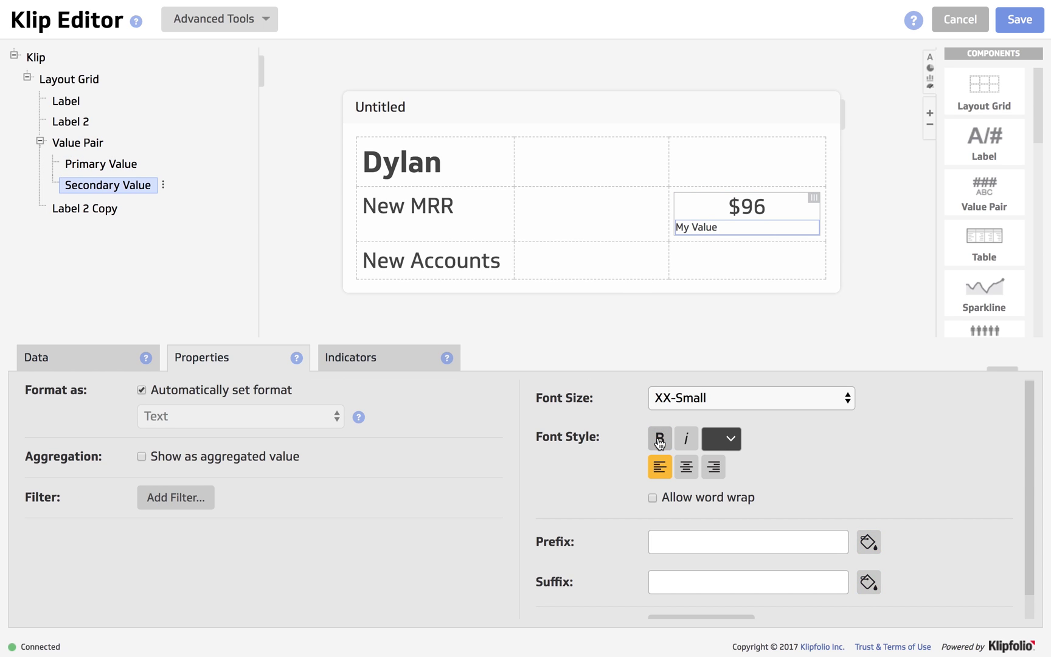
pyautogui.click(687, 467)
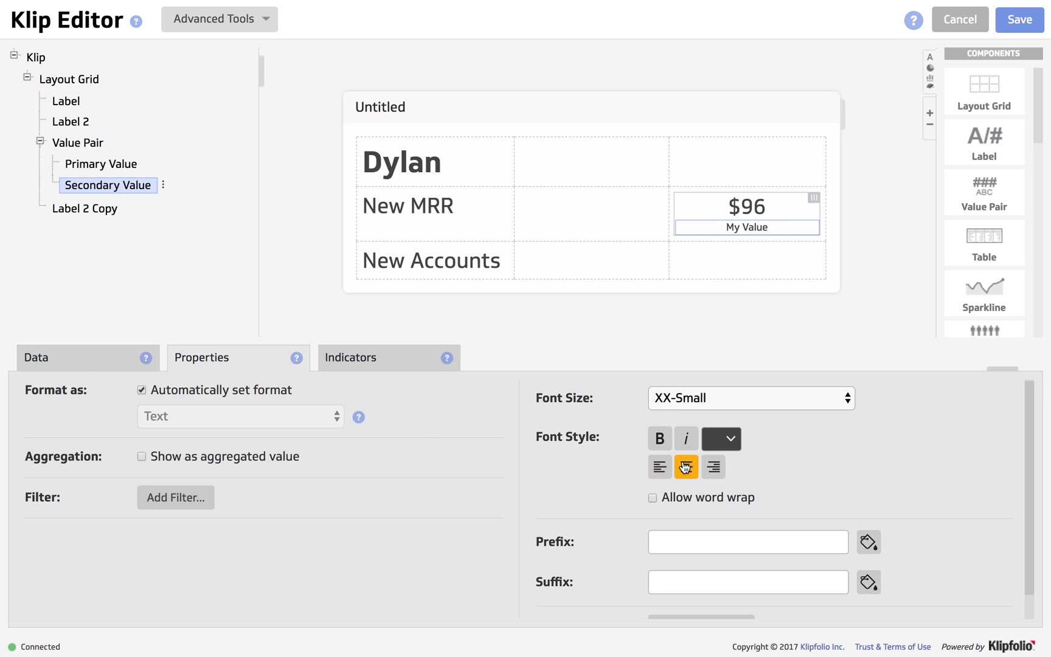
pyautogui.click(107, 363)
pyautogui.click(147, 391)
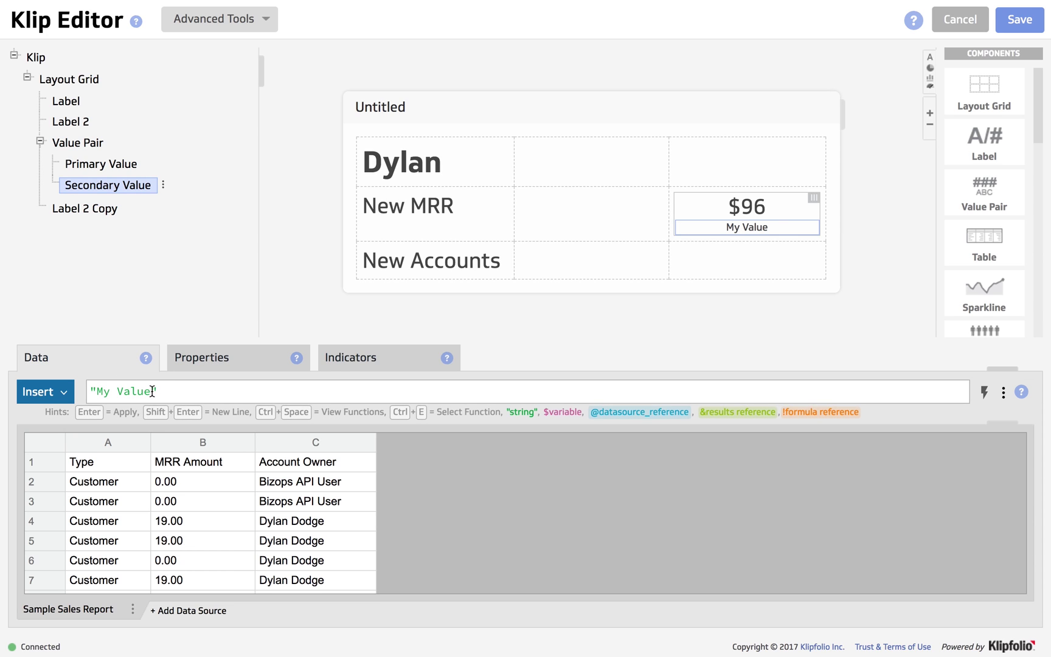
pyautogui.press('BackSpace')
pyautogui.press('BackSpace')
pyautogui.press('BackSpace')
pyautogui.press('BackSpace')
pyautogui.press('BackSpace')
pyautogui.press('BackSpace')
pyautogui.press('BackSpace')
pyautogui.press('BackSpace')
pyautogui.write('MRR')
pyautogui.click(813, 199)
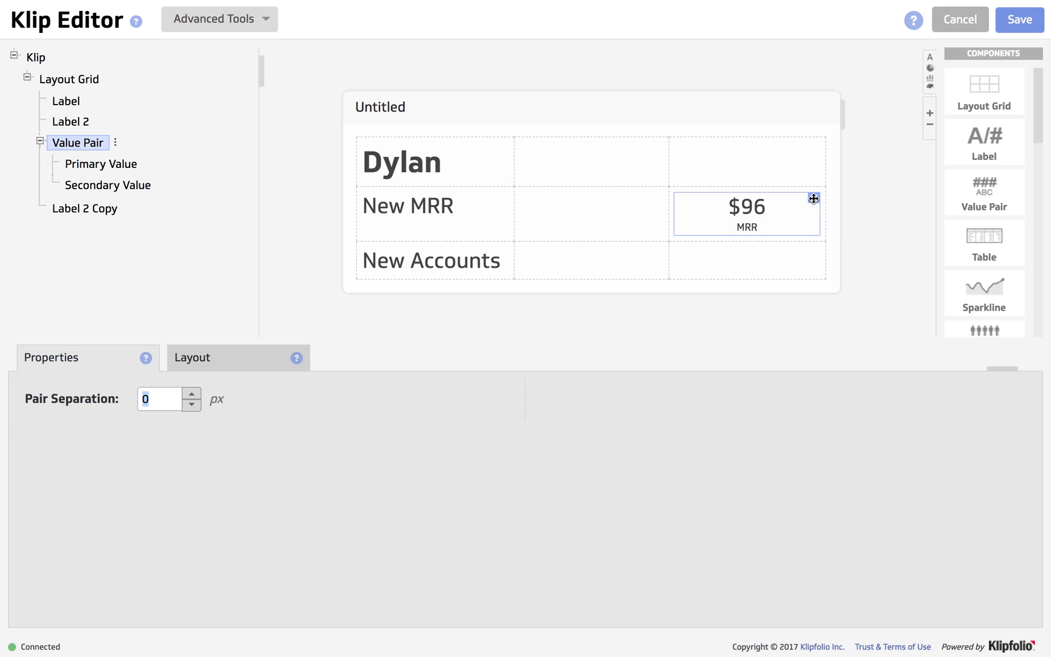
# Paste a copy of the New MRR value pair into the empty New Accounts cell.
pyautogui.click(814, 198)
pyautogui.rightClick(749, 261)
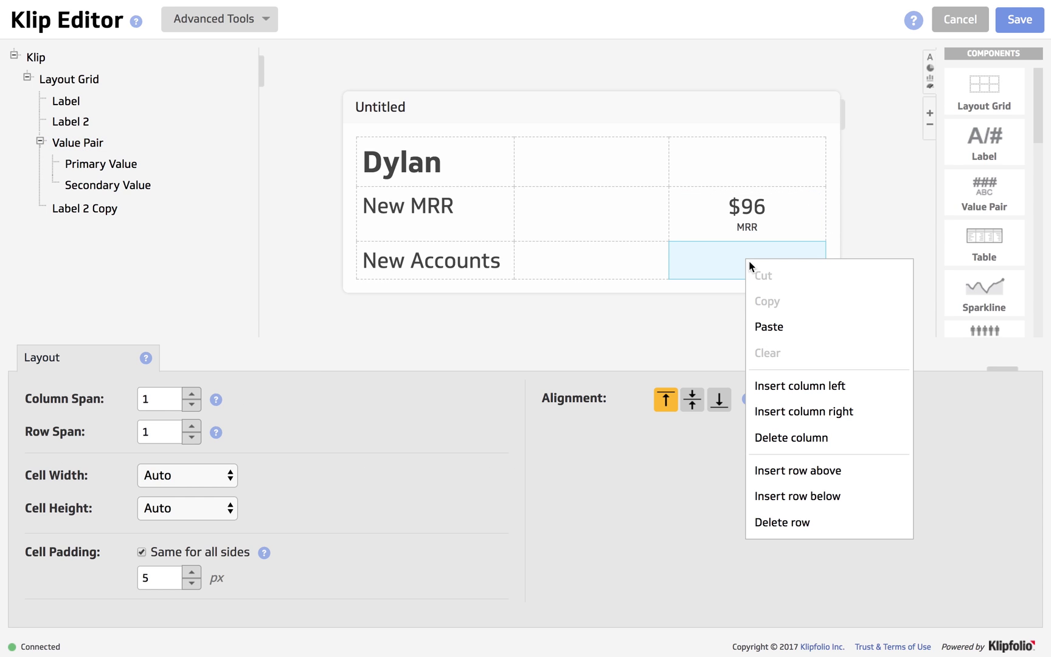
pyautogui.click(772, 326)
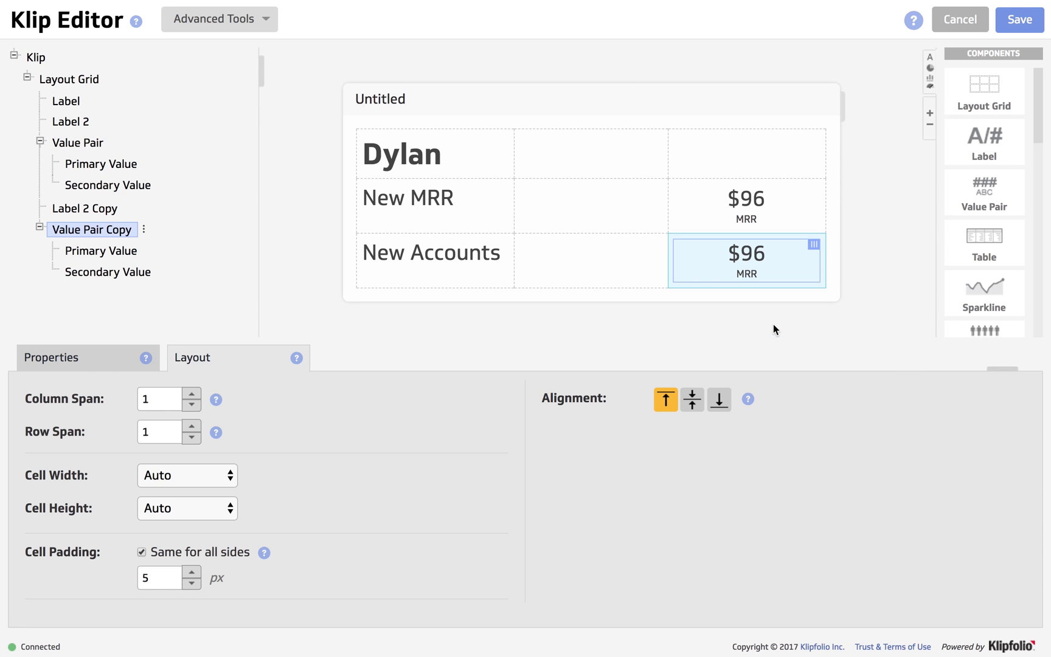
# Change the copied value pair's caption from MRR to Accounts.
pyautogui.click(110, 273)
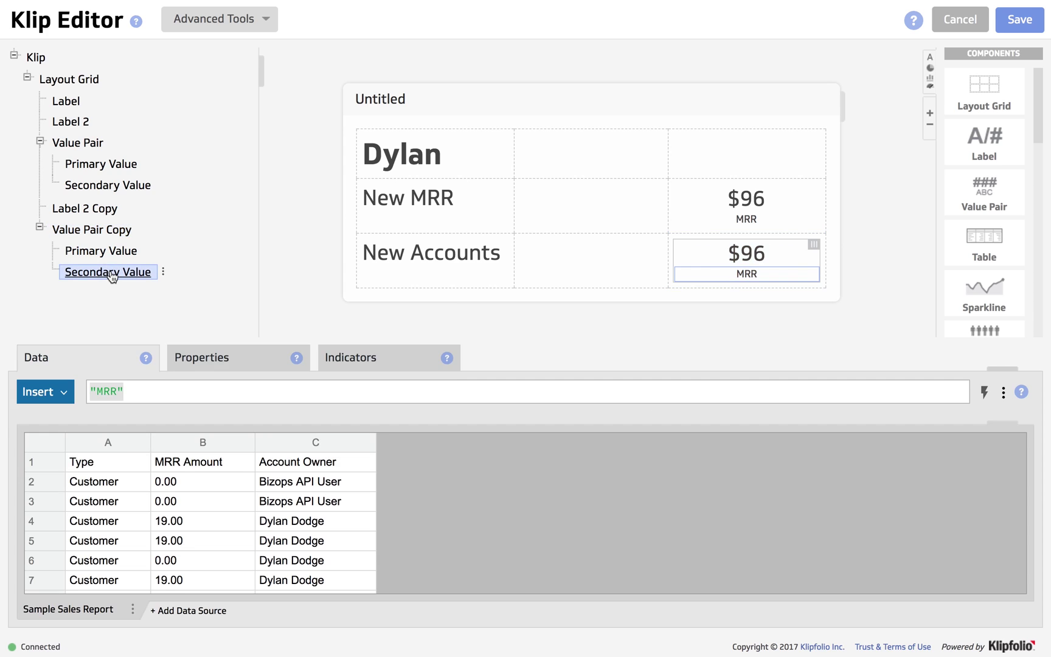
pyautogui.click(116, 391)
pyautogui.press('BackSpace')
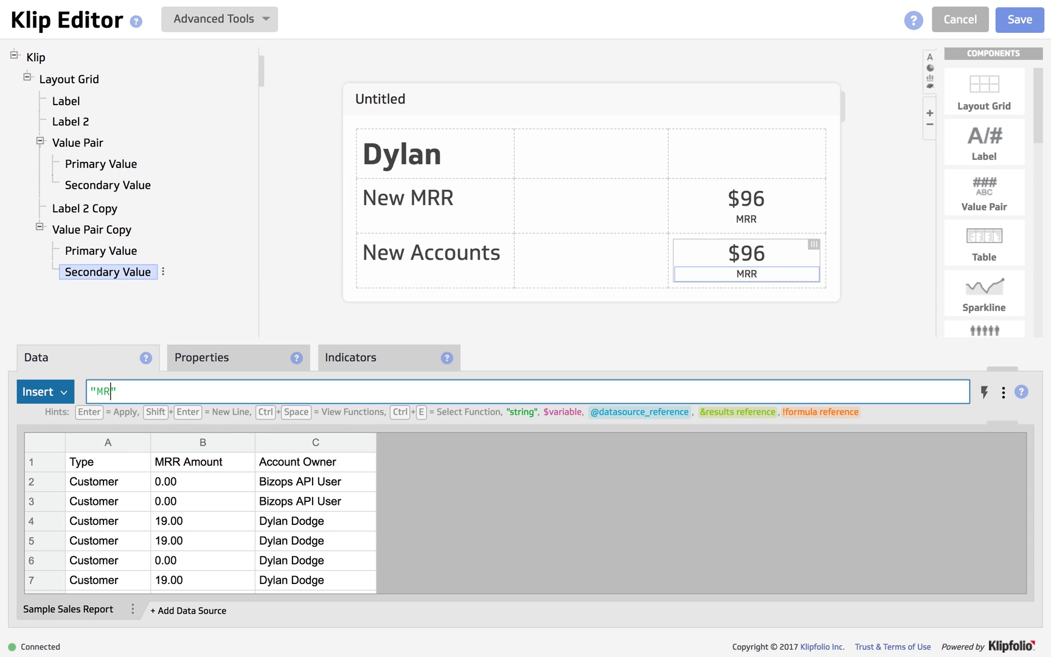
pyautogui.press('BackSpace')
pyautogui.press('BackSpace')
pyautogui.write('Accounts')
pyautogui.press('Return')
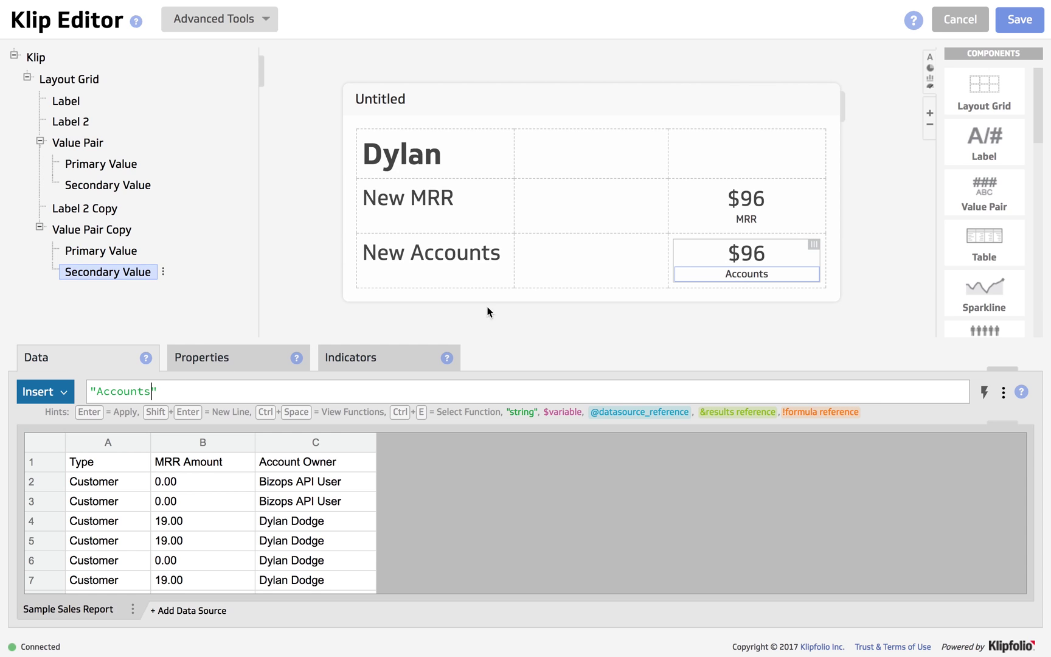
pyautogui.click(745, 256)
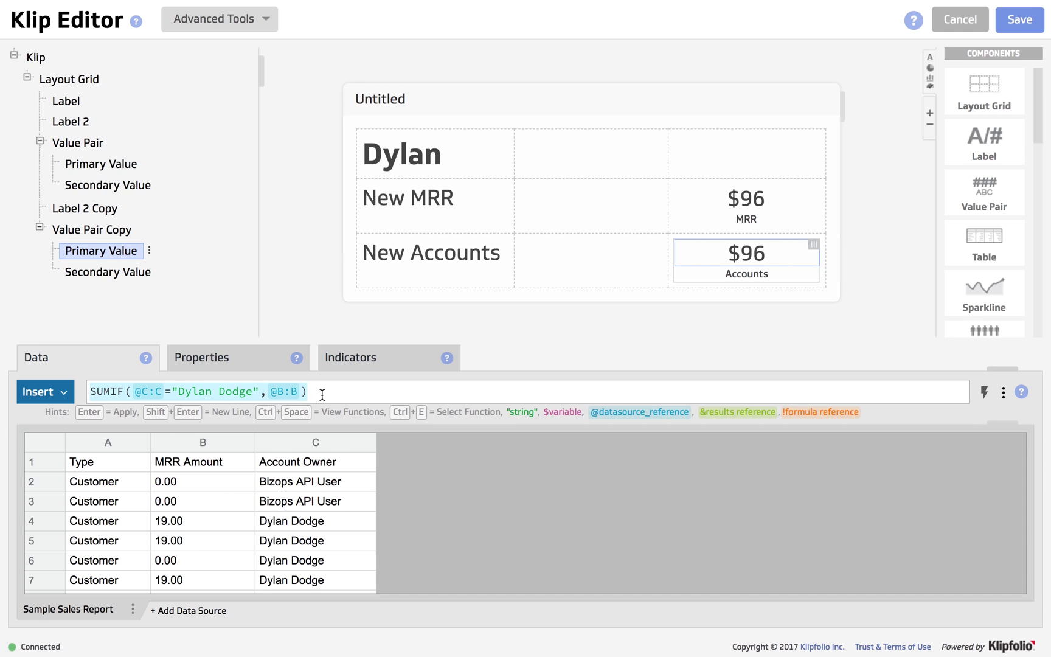
pyautogui.moveTo(326, 392); pyautogui.dragTo(85, 387)
pyautogui.press('BackSpace')
pyautogui.write('count')
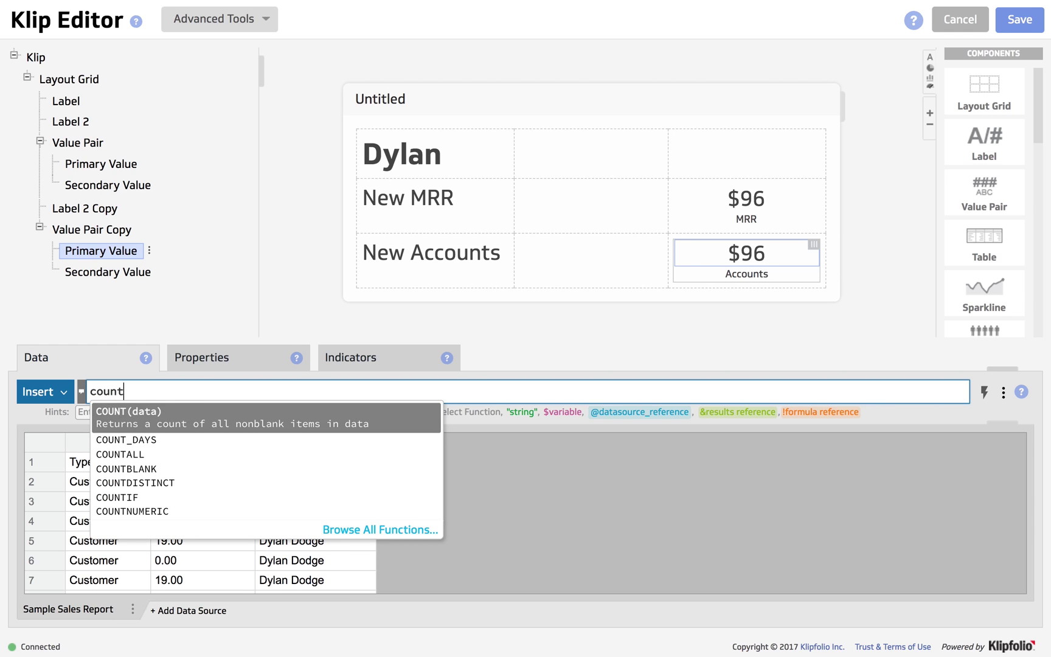
pyautogui.write('if')
pyautogui.press('Return')
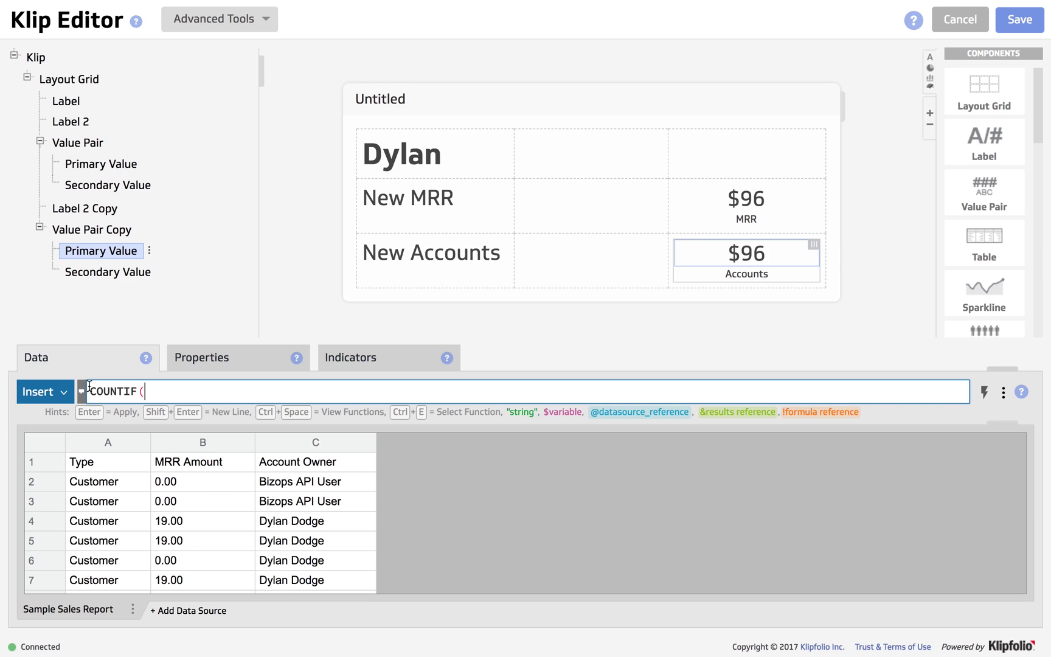
pyautogui.click(286, 452)
pyautogui.write(')')
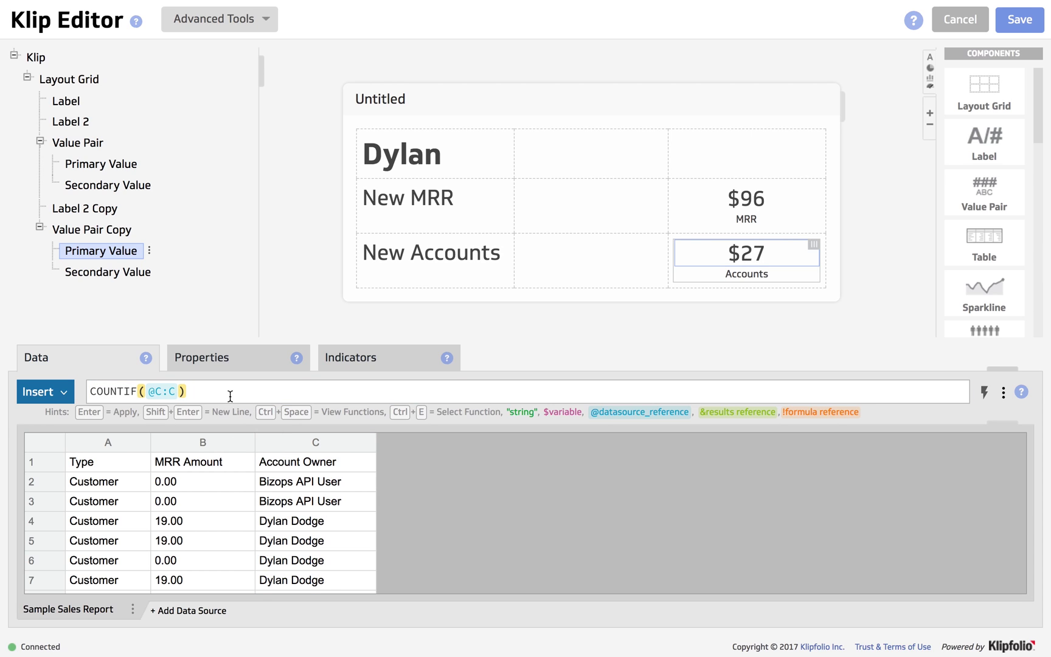
pyautogui.click(230, 396)
pyautogui.press('BackSpace')
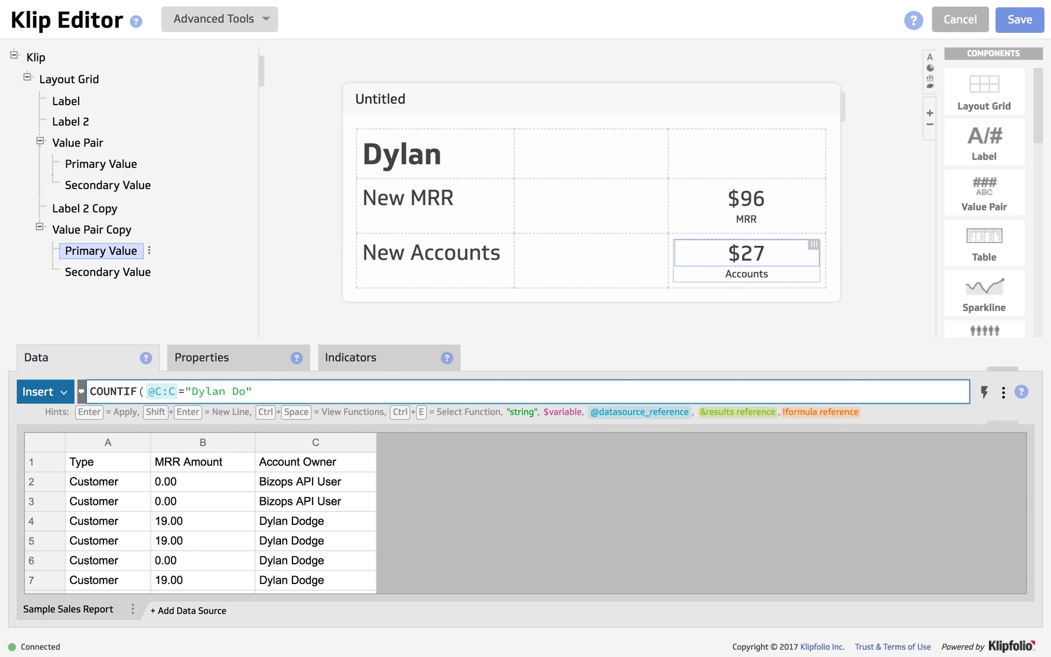
pyautogui.press('Return')
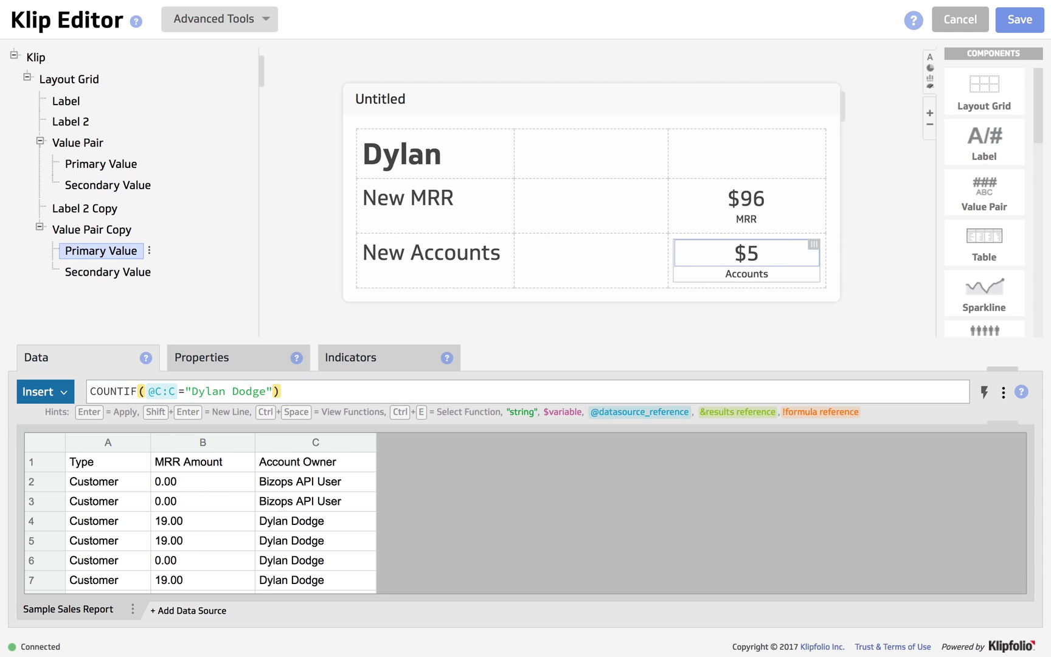
# Switch the New Accounts value's format from Currency to Number so it reads 5.
pyautogui.click(194, 363)
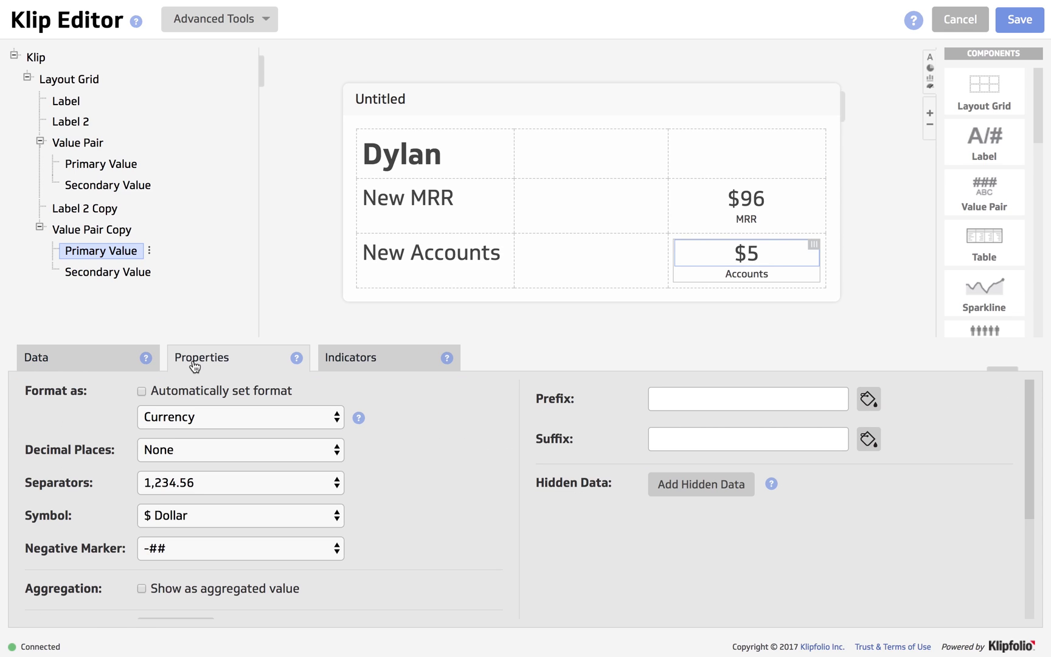
pyautogui.click(155, 420)
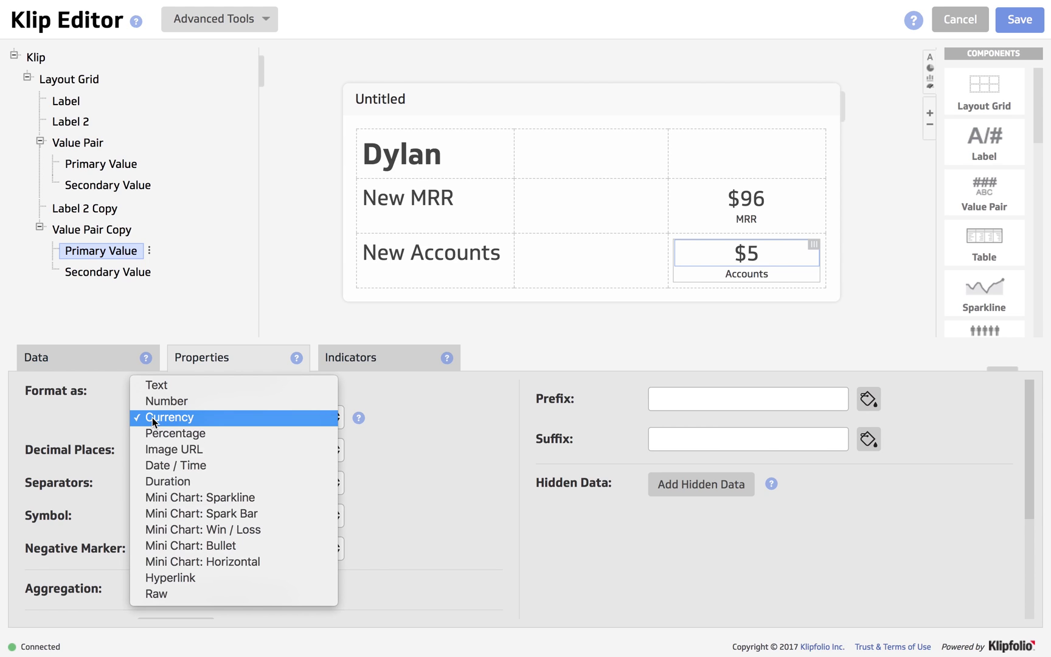
pyautogui.click(155, 404)
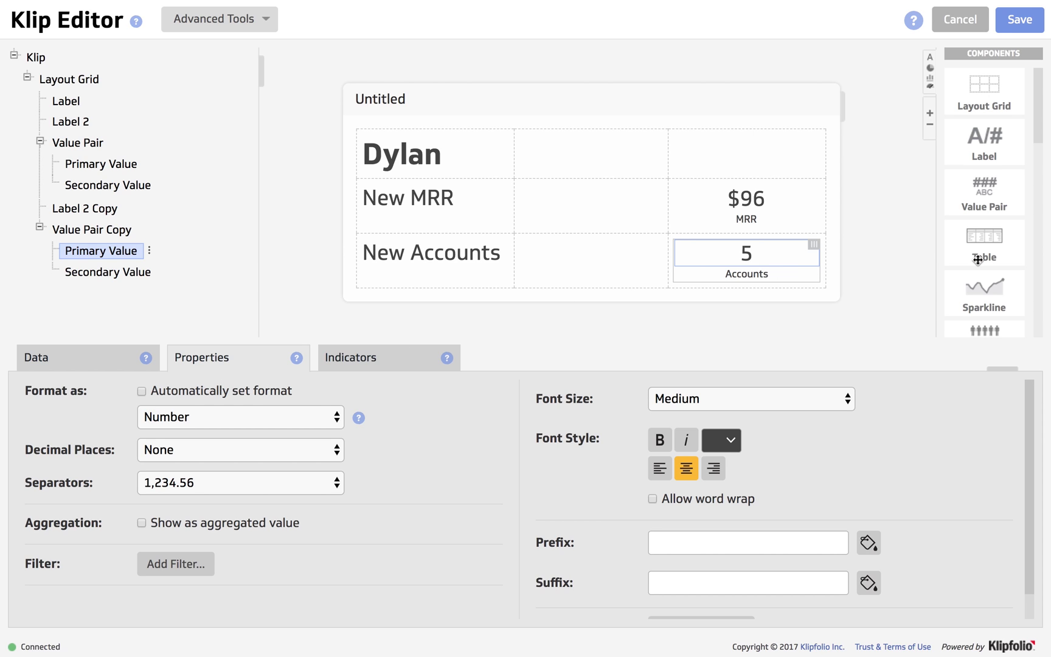
# Place a Gauge beside New MRR with its current value set to !Primary Value.
pyautogui.scroll(-1, 977, 260)
pyautogui.scroll(-4, 978, 260)
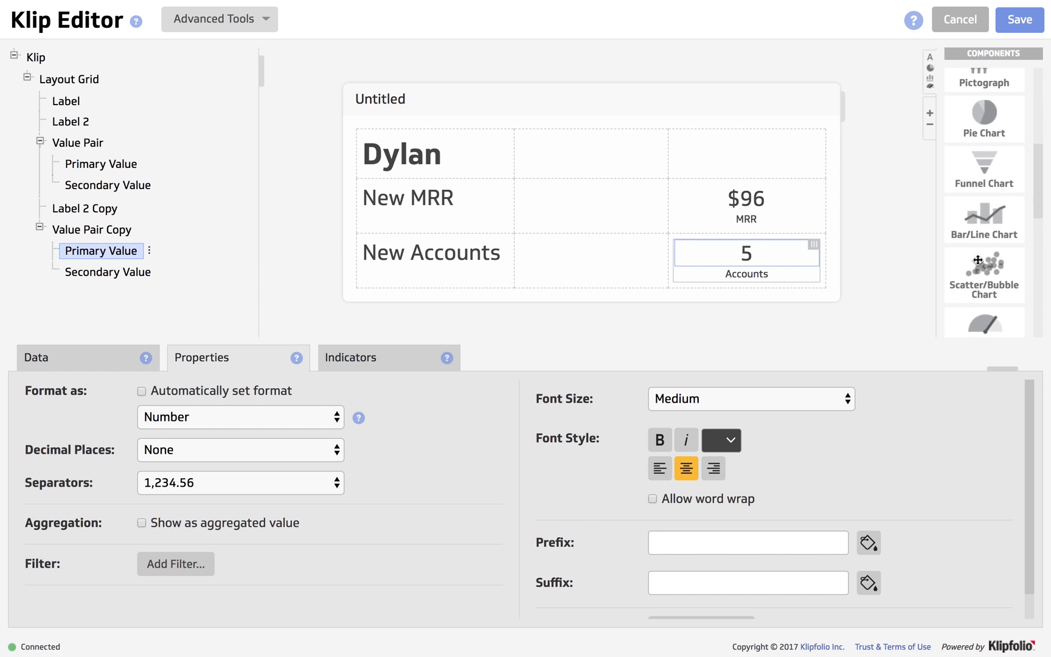
pyautogui.scroll(-2, 978, 260)
pyautogui.moveTo(977, 232); pyautogui.dragTo(613, 224)
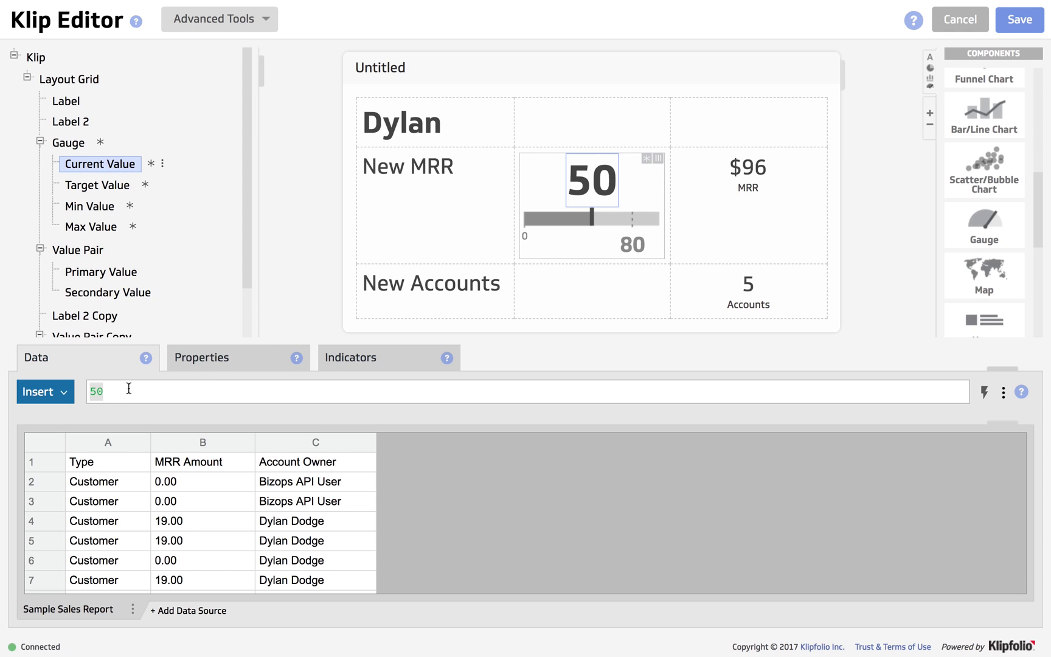
pyautogui.click(95, 394)
pyautogui.press('BackSpace')
pyautogui.press('BackSpace')
pyautogui.write('!')
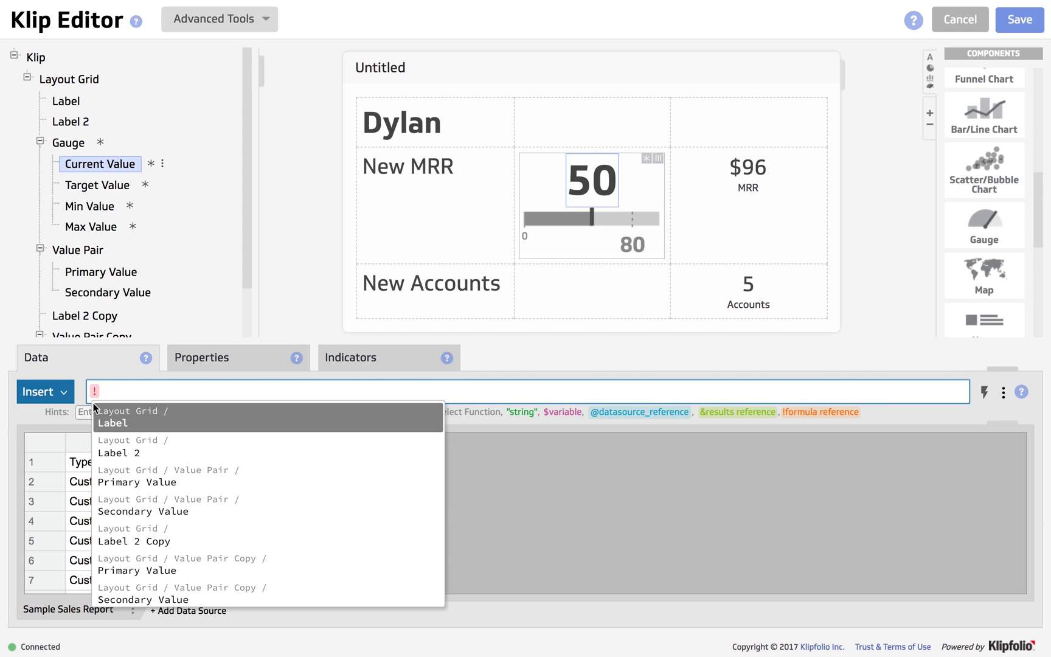
pyautogui.click(123, 477)
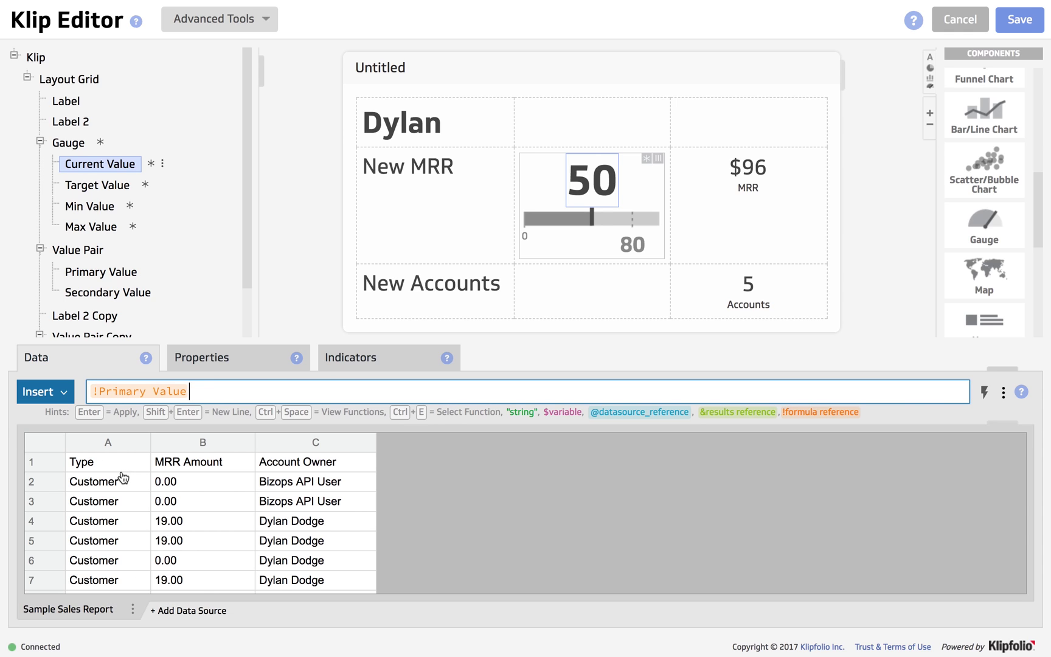
pyautogui.press('Return')
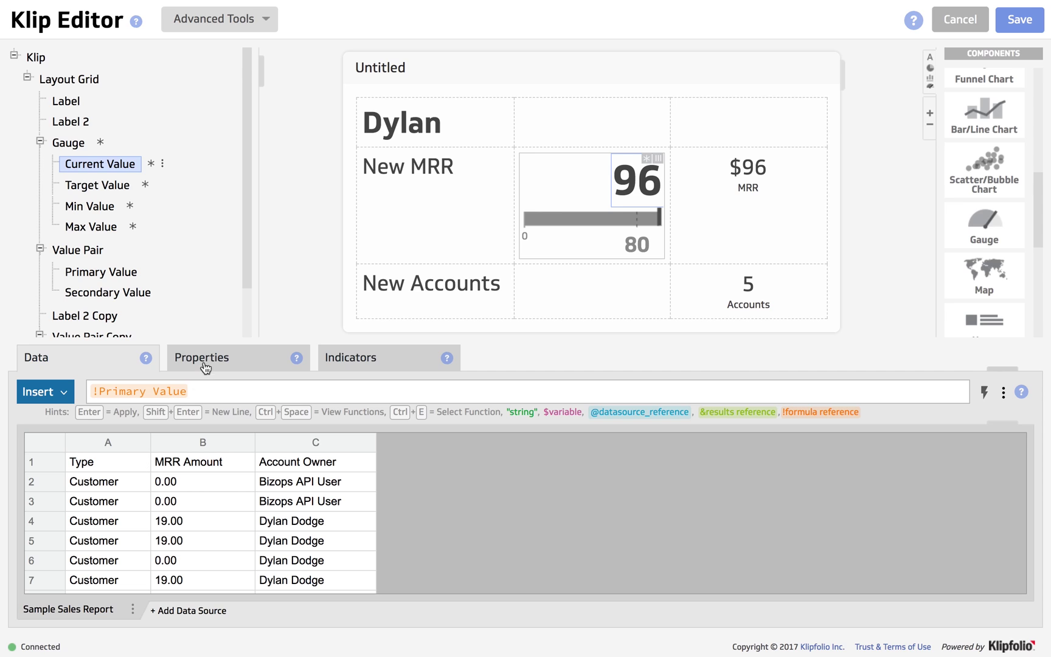
# Format the gauge's current value as Medium-size Currency text, showing $96.
pyautogui.click(216, 359)
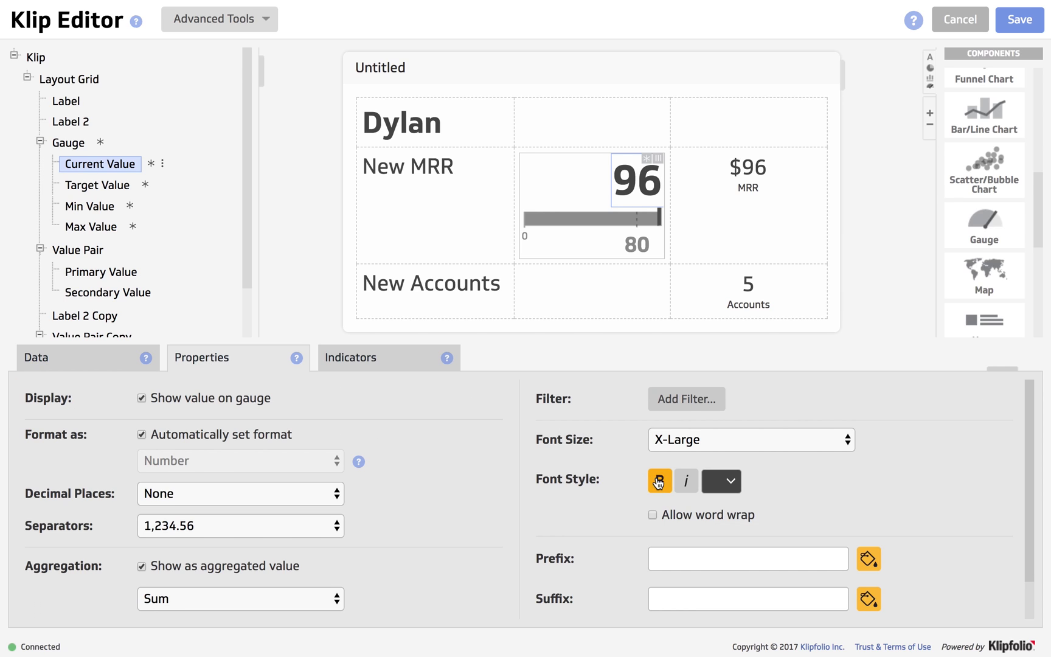
pyautogui.click(685, 440)
pyautogui.click(679, 408)
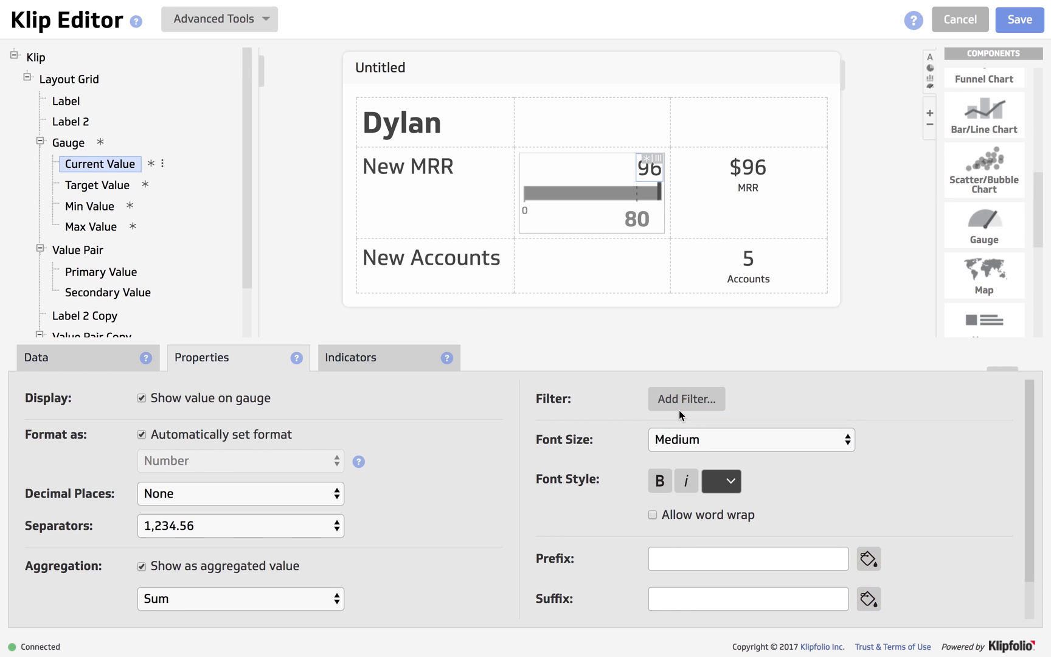
pyautogui.click(142, 434)
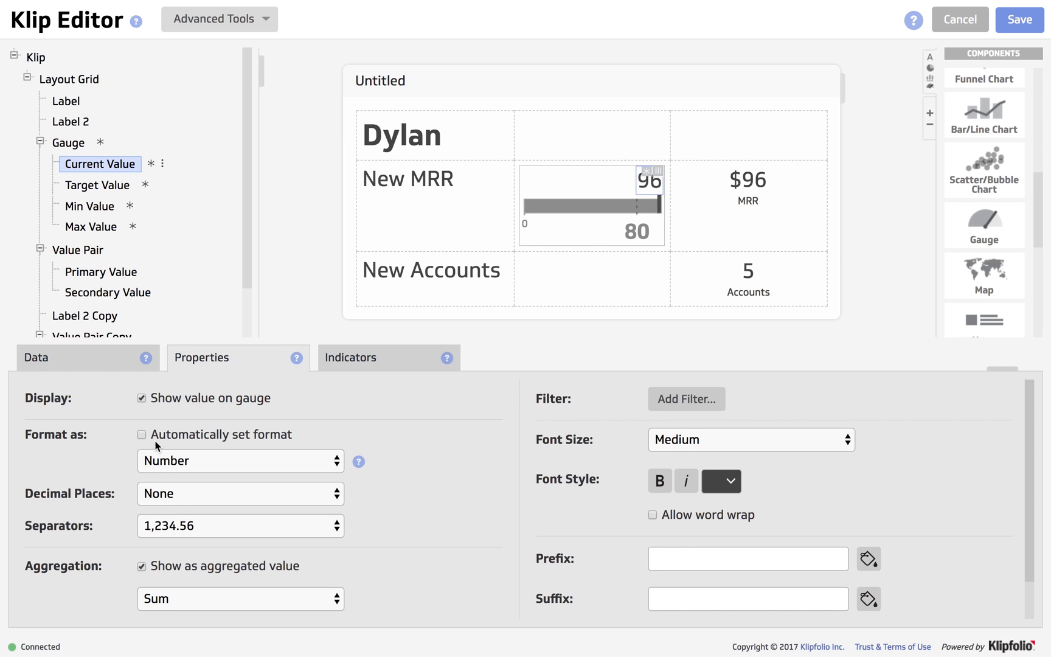
pyautogui.click(163, 460)
pyautogui.click(164, 472)
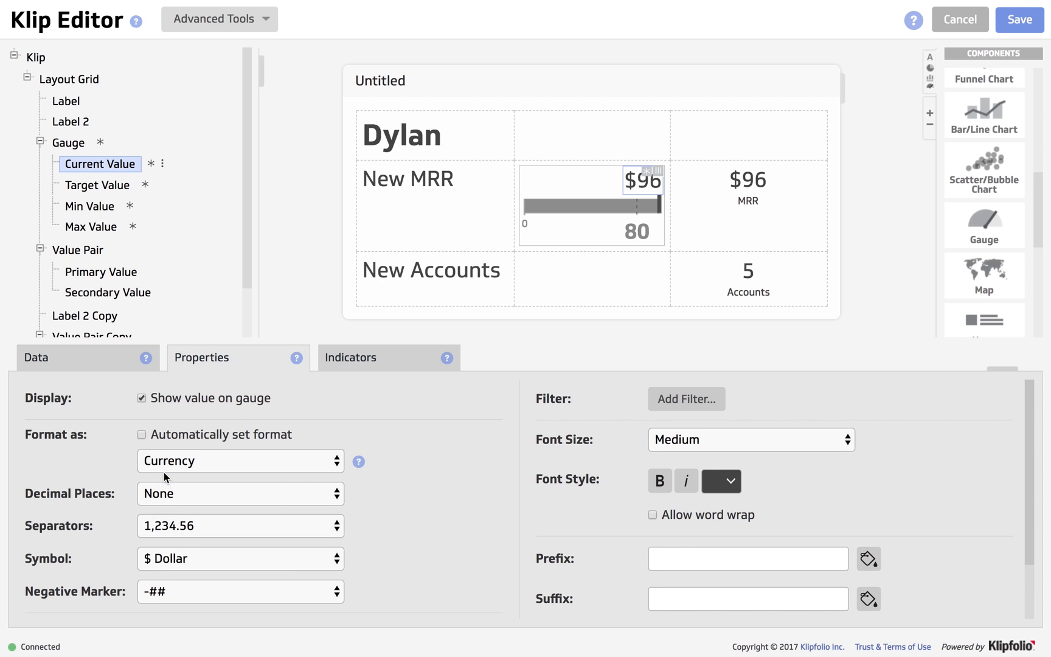
# Change the gauge's target value from 80 to 200, formatted as Currency.
pyautogui.click(98, 185)
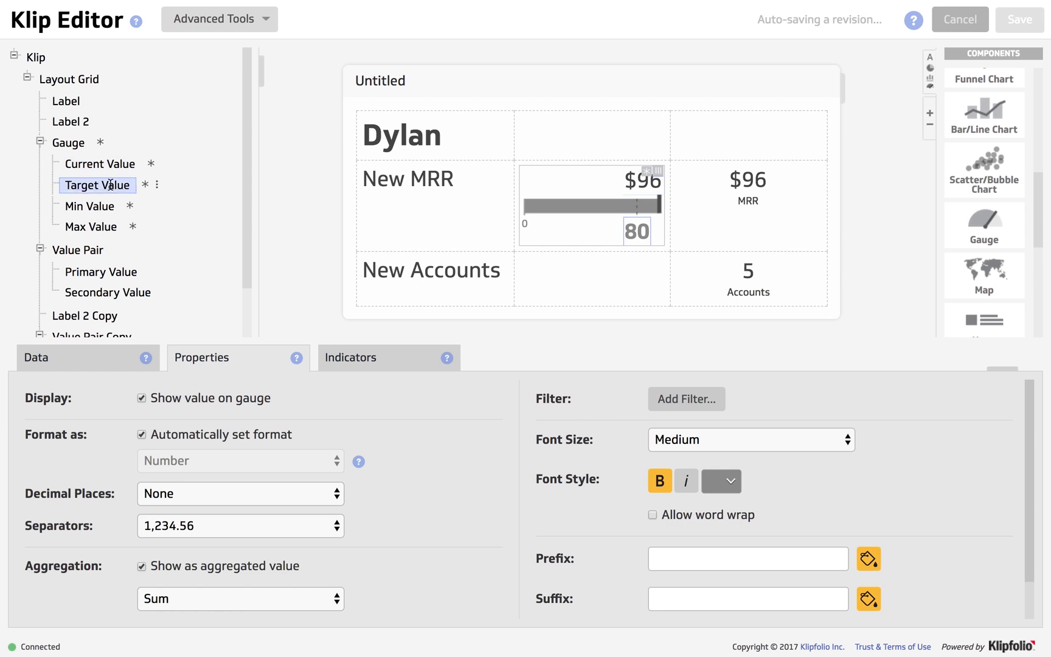
pyautogui.click(81, 366)
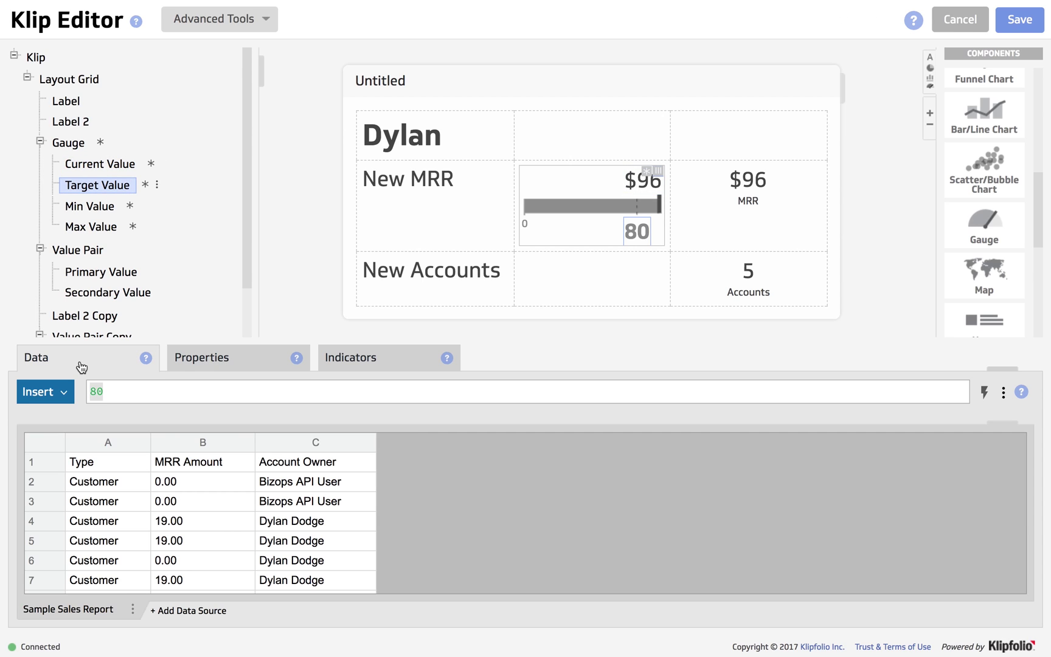
pyautogui.click(97, 391)
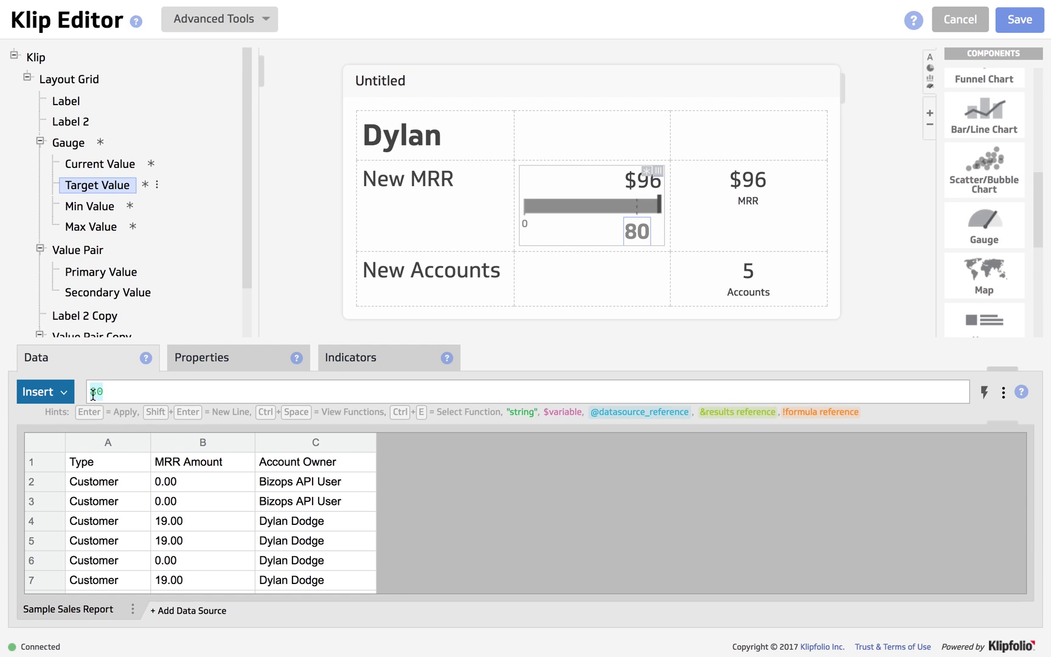
pyautogui.press('BackSpace')
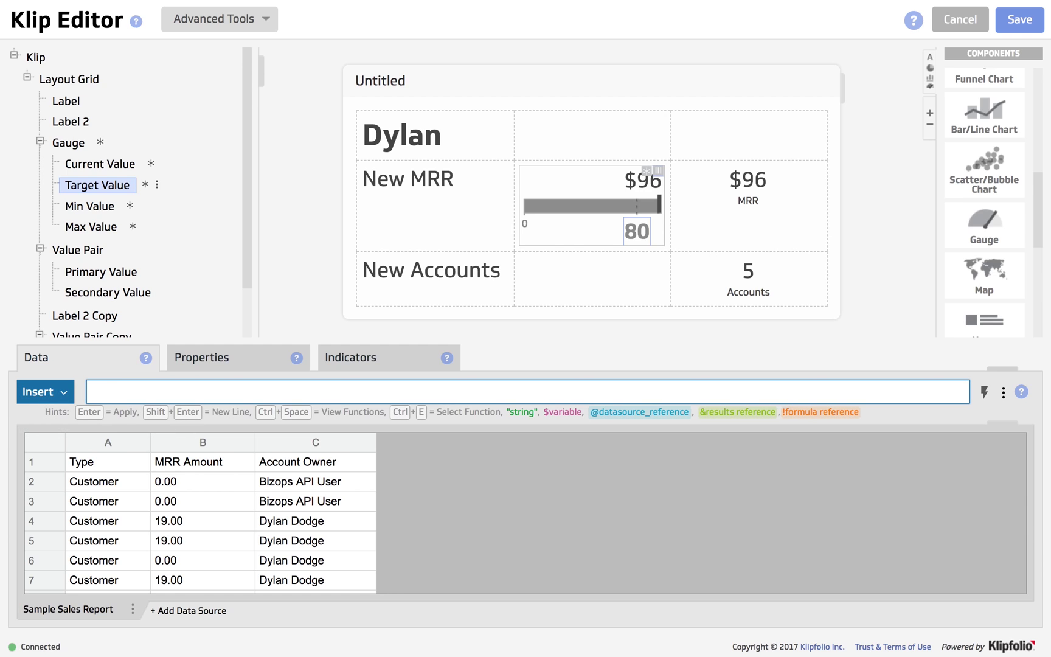
pyautogui.write('200')
pyautogui.press('Return')
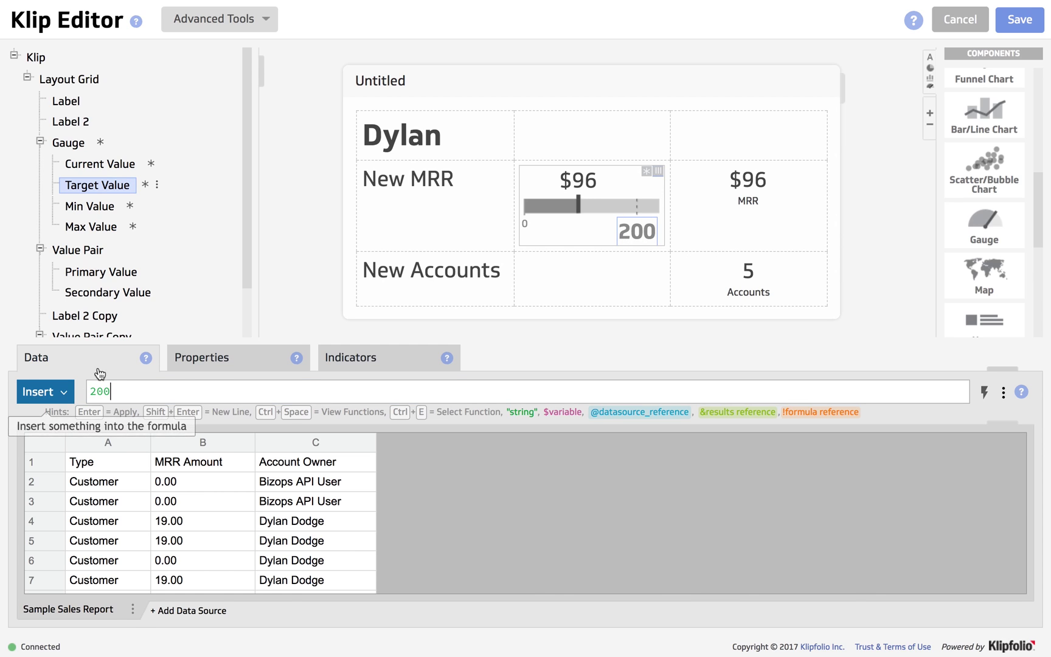
pyautogui.click(212, 363)
pyautogui.click(141, 434)
pyautogui.click(156, 461)
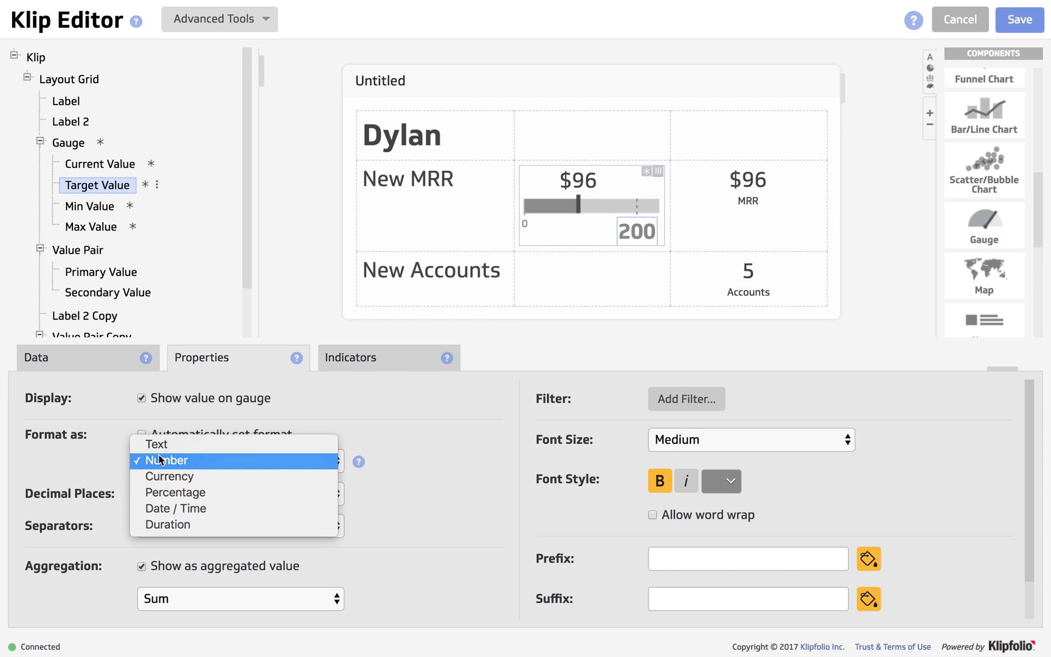
pyautogui.click(161, 476)
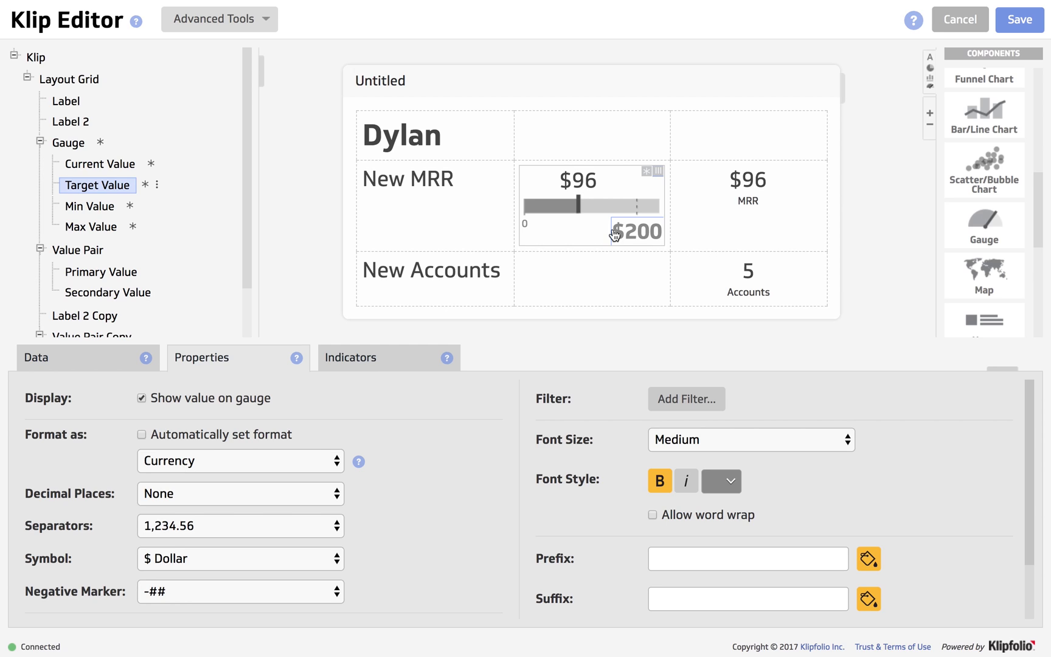
# Copy the New MRR gauge and paste it into the empty New Accounts cell.
pyautogui.click(661, 170)
pyautogui.click(658, 171)
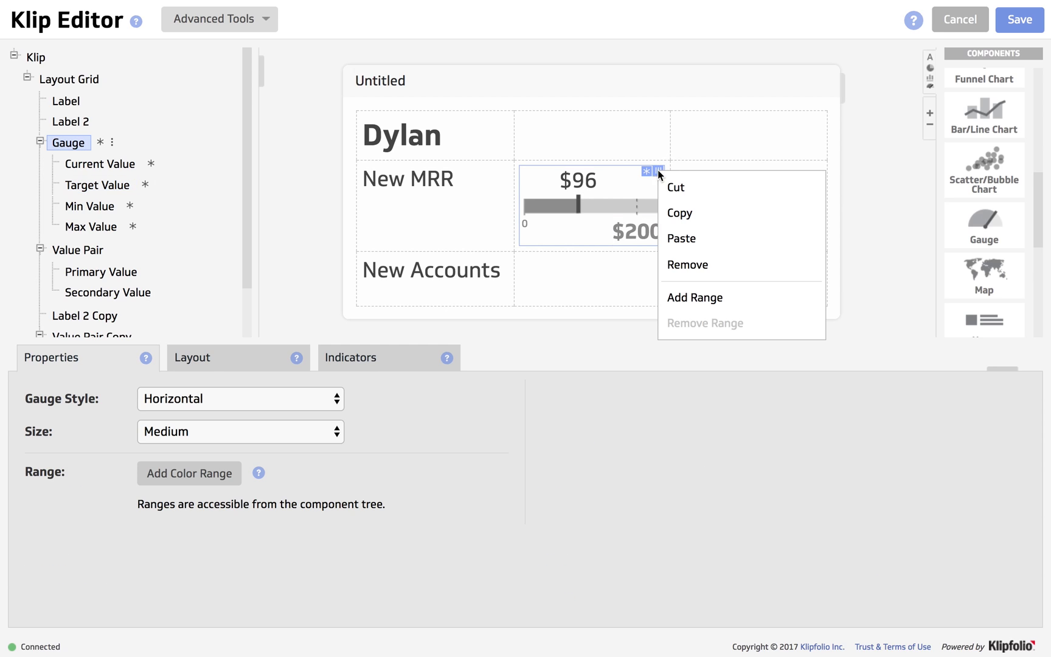
pyautogui.click(676, 212)
pyautogui.rightClick(595, 275)
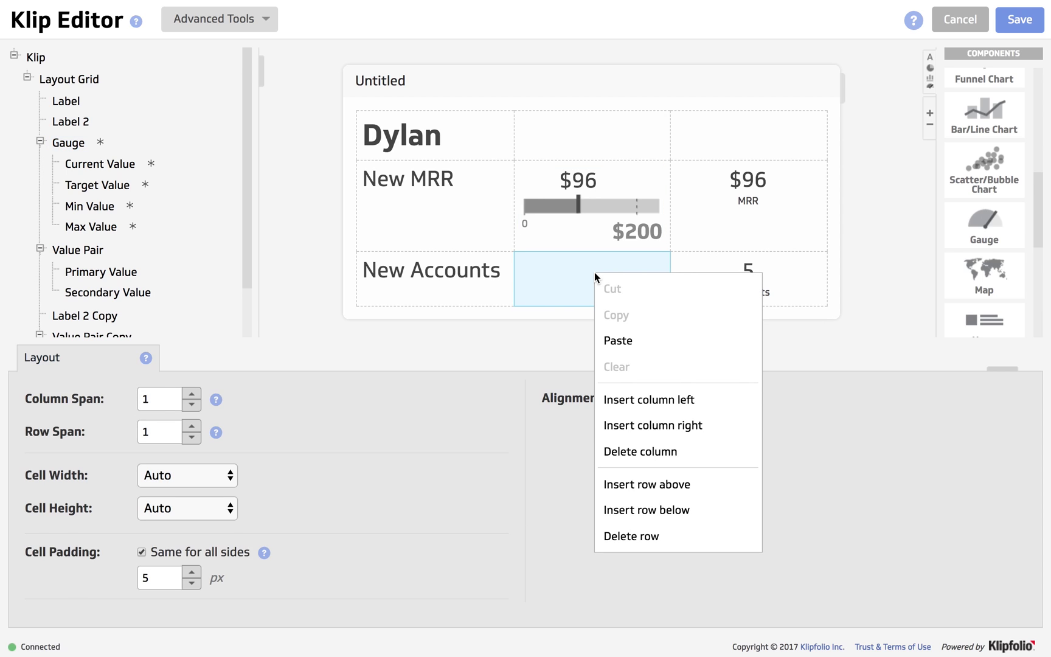
pyautogui.click(619, 342)
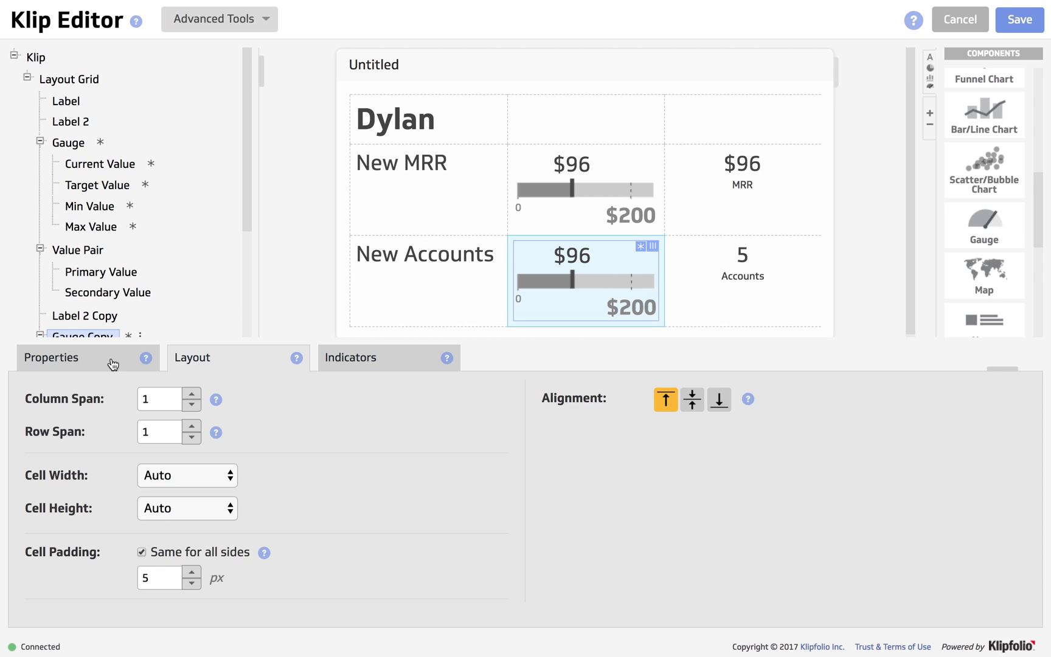
# Point the copied gauge's current value to !Primary Value from Value Pair Copy.
pyautogui.click(105, 366)
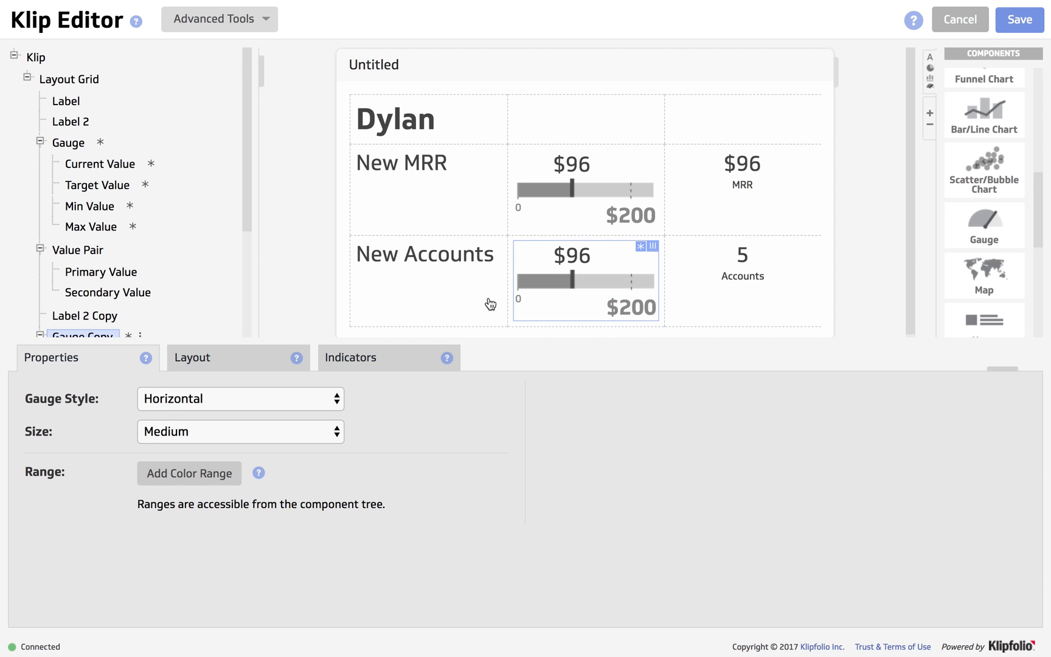
pyautogui.scroll(-3, 105, 307)
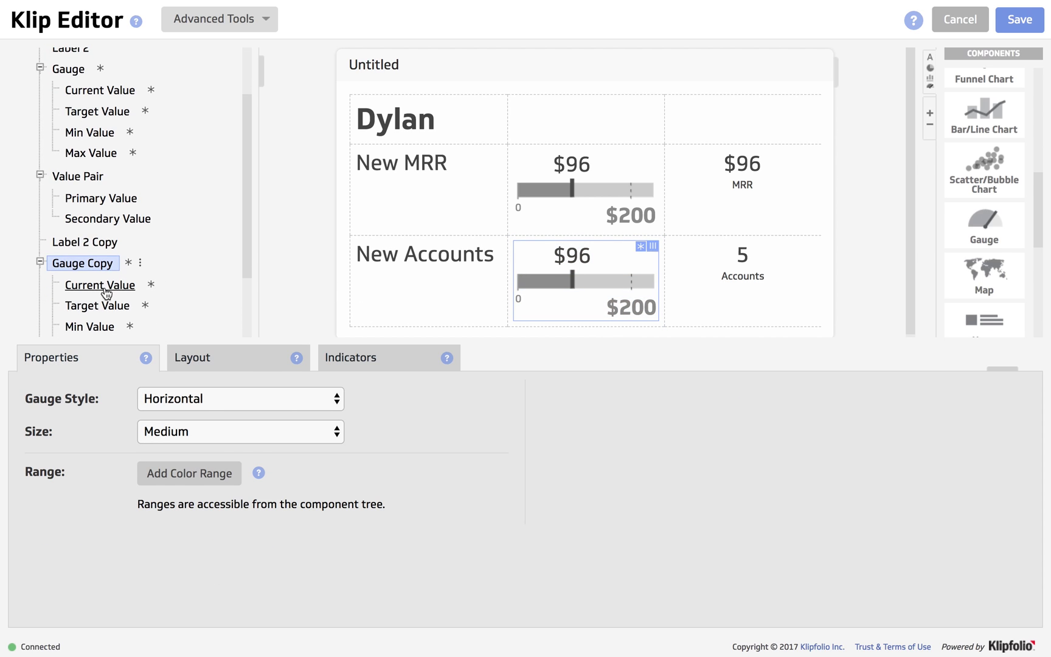
pyautogui.click(106, 286)
pyautogui.click(96, 365)
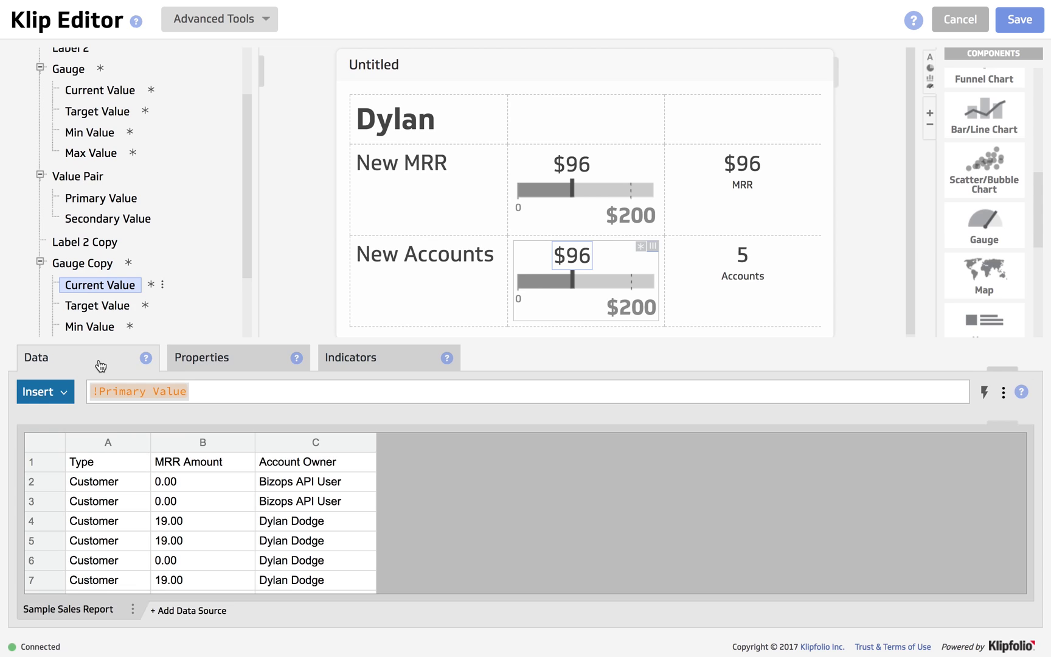
pyautogui.click(203, 391)
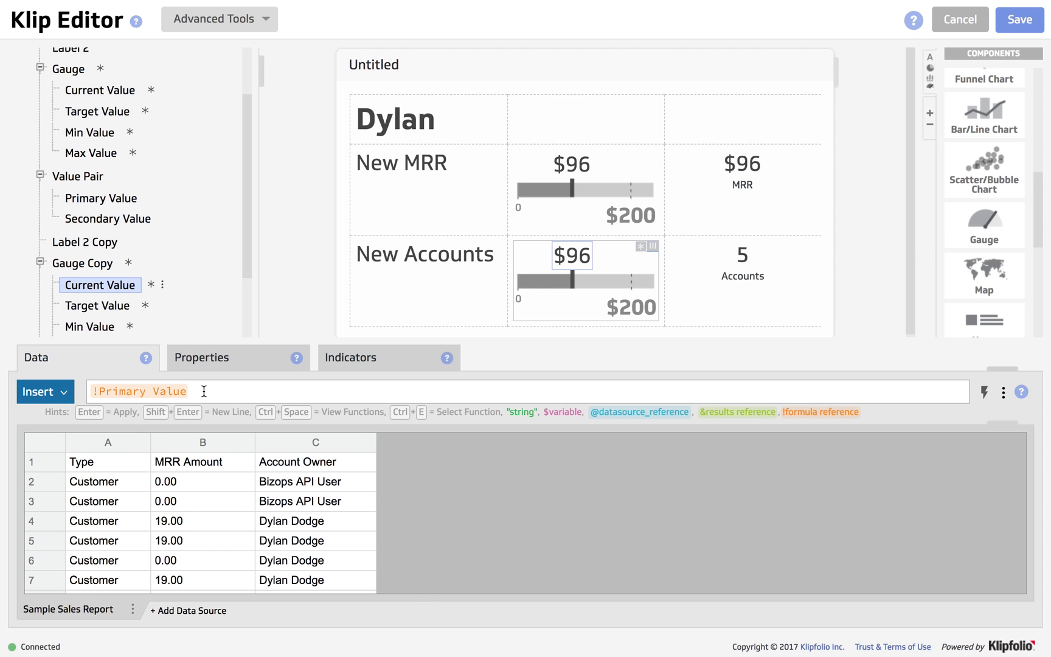
pyautogui.press('BackSpace')
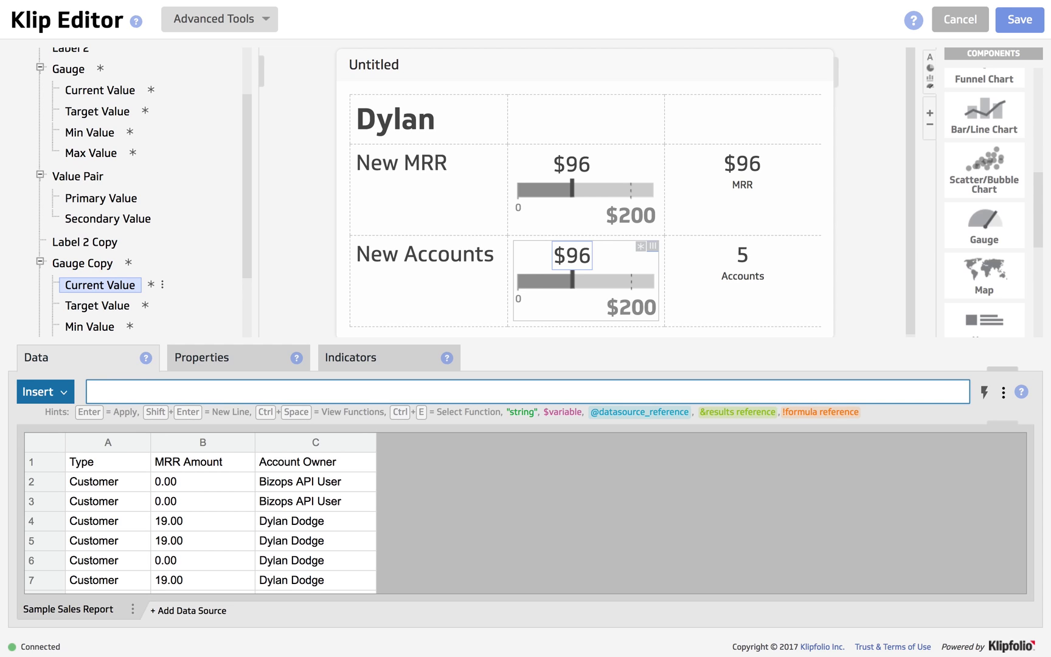
pyautogui.write('!')
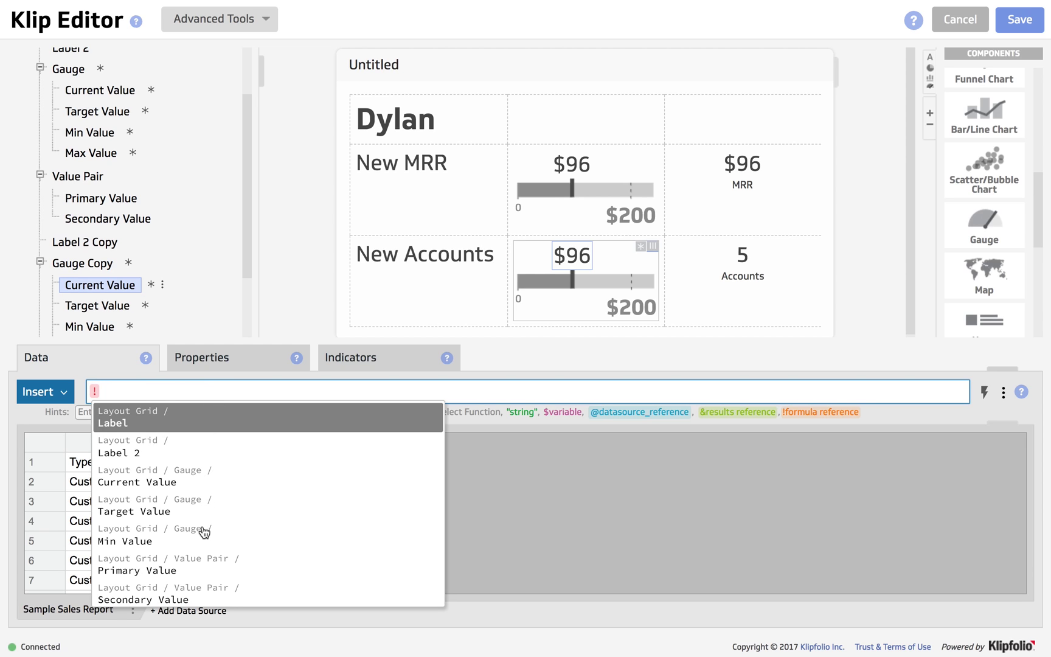
pyautogui.scroll(-2, 205, 540)
pyautogui.scroll(-3, 206, 540)
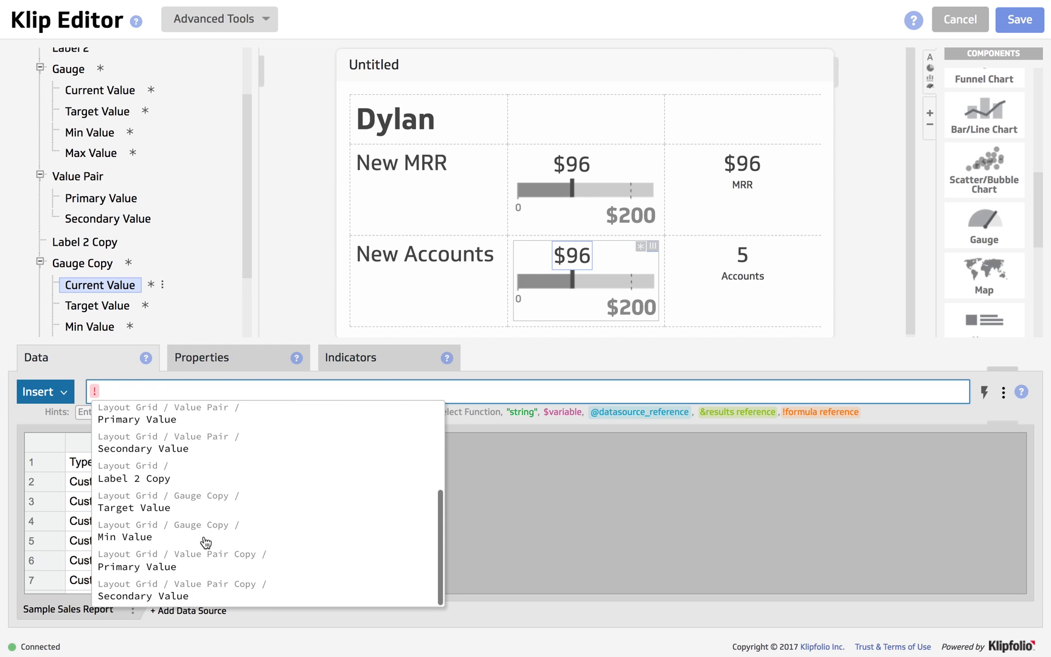
pyautogui.click(187, 563)
pyautogui.press('Return')
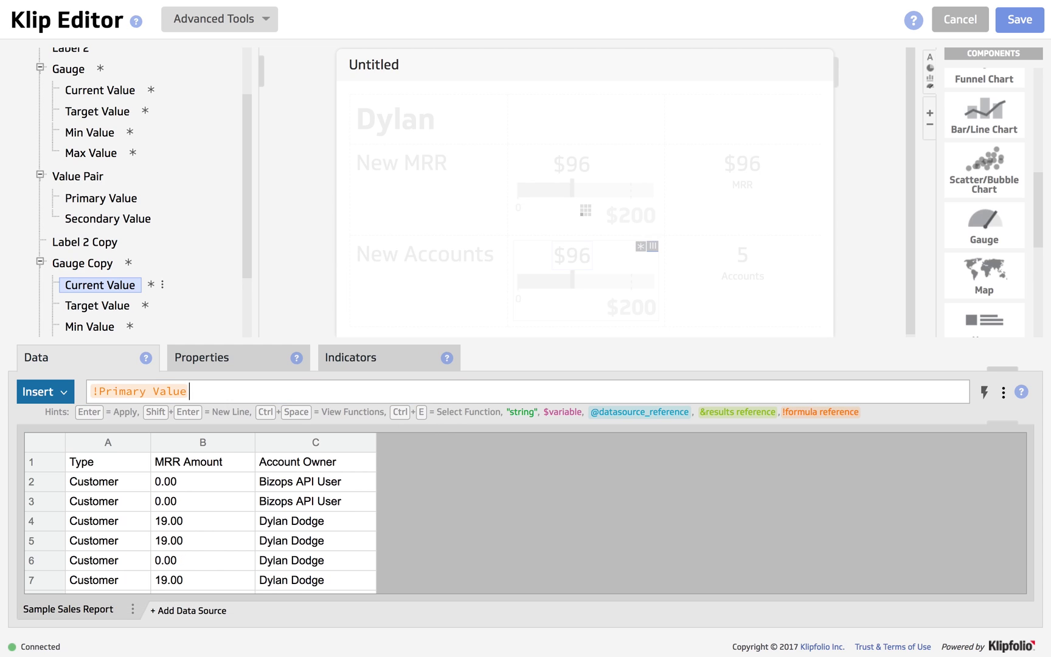
# Format the copied gauge's current value as Number so it shows 5.
pyautogui.click(206, 360)
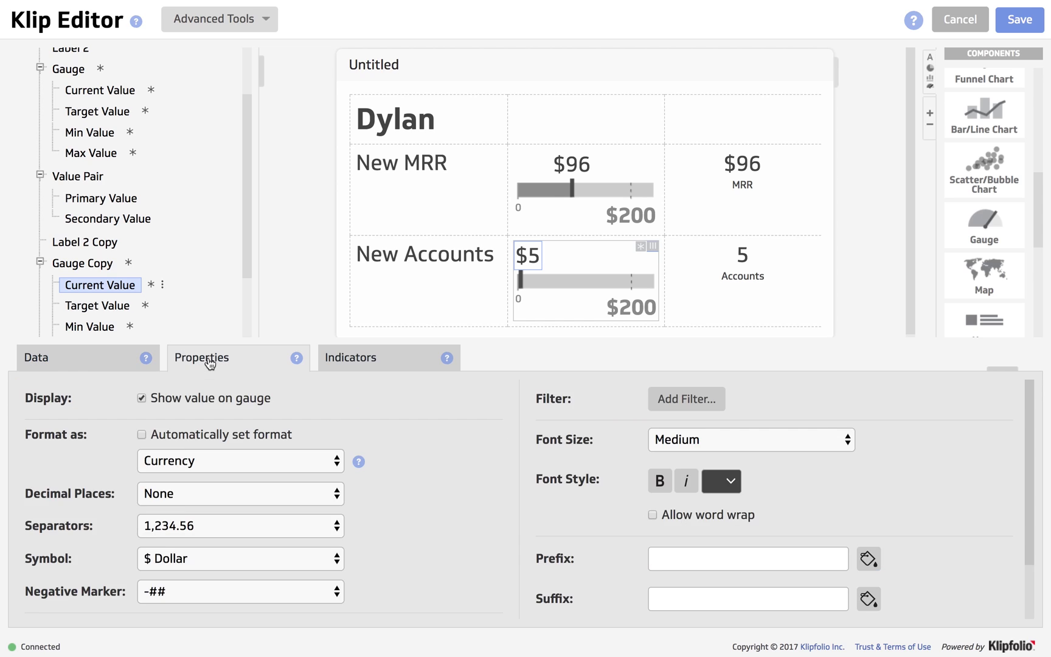
pyautogui.click(155, 462)
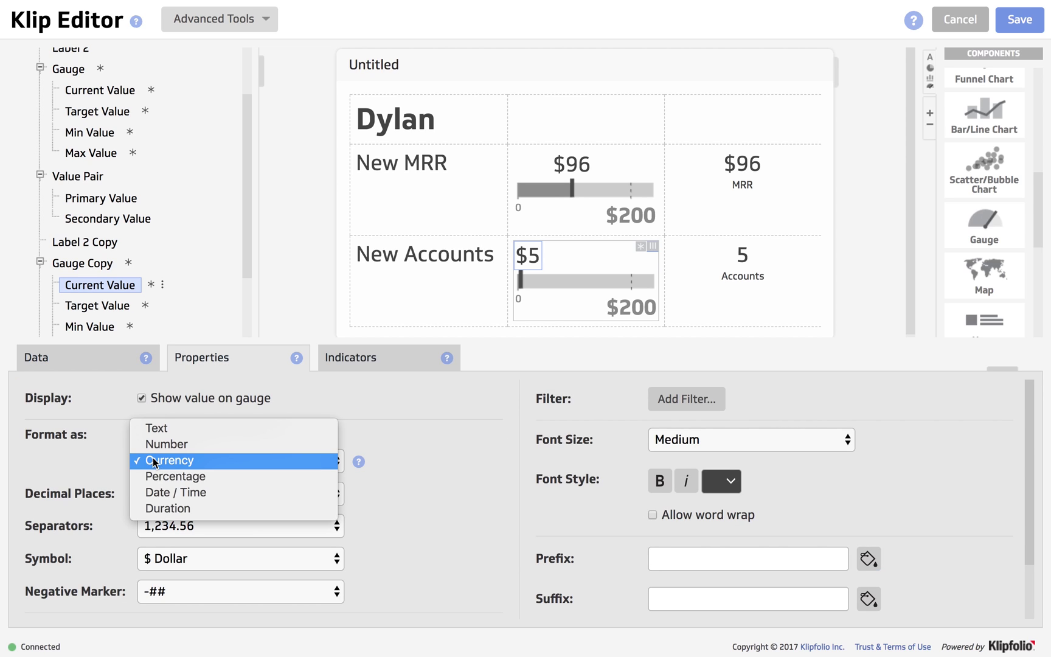
pyautogui.click(158, 445)
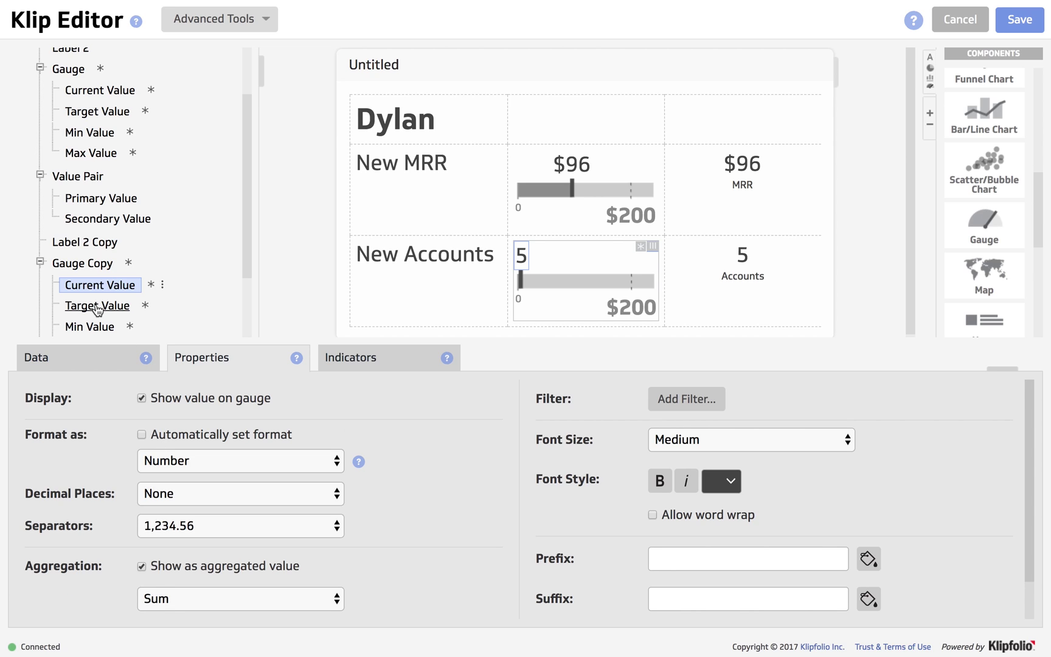
# Set the New Accounts gauge's target to Number format with the formula 10.
pyautogui.click(97, 305)
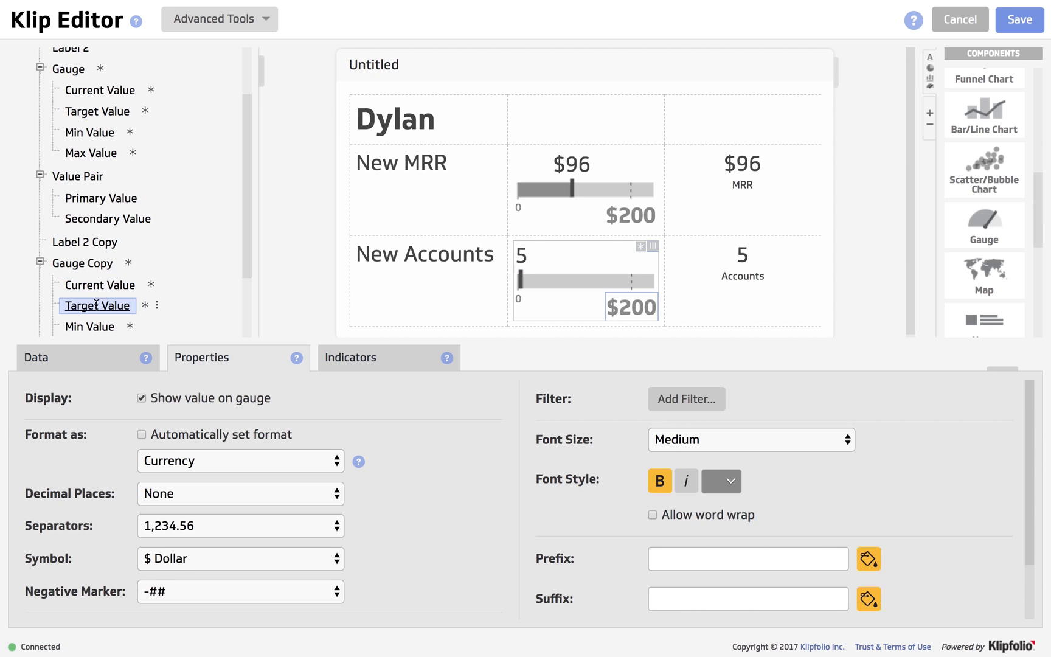
pyautogui.click(154, 461)
pyautogui.click(159, 444)
pyautogui.click(84, 360)
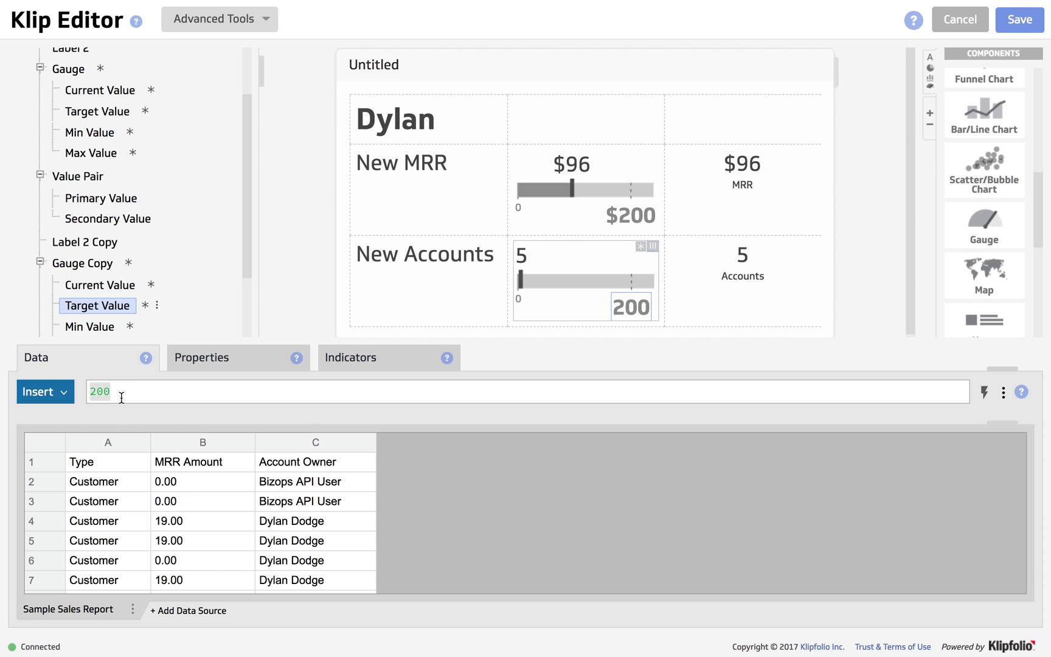
pyautogui.click(121, 398)
pyautogui.press('BackSpace')
pyautogui.press('BackSpace')
pyautogui.press('BackSpace')
pyautogui.write('10')
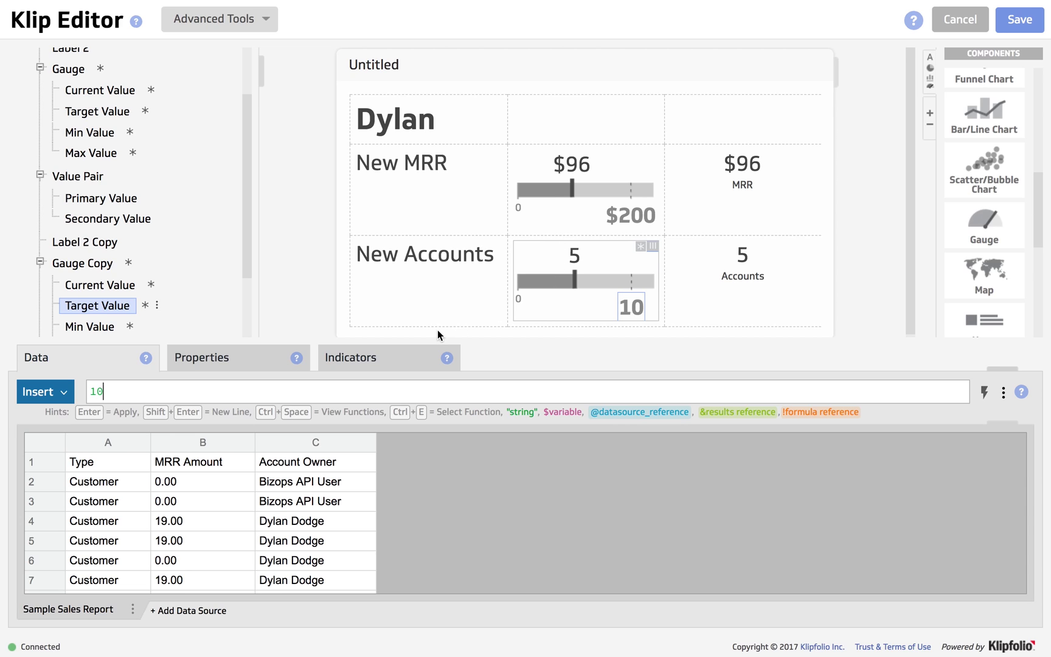
pyautogui.click(229, 365)
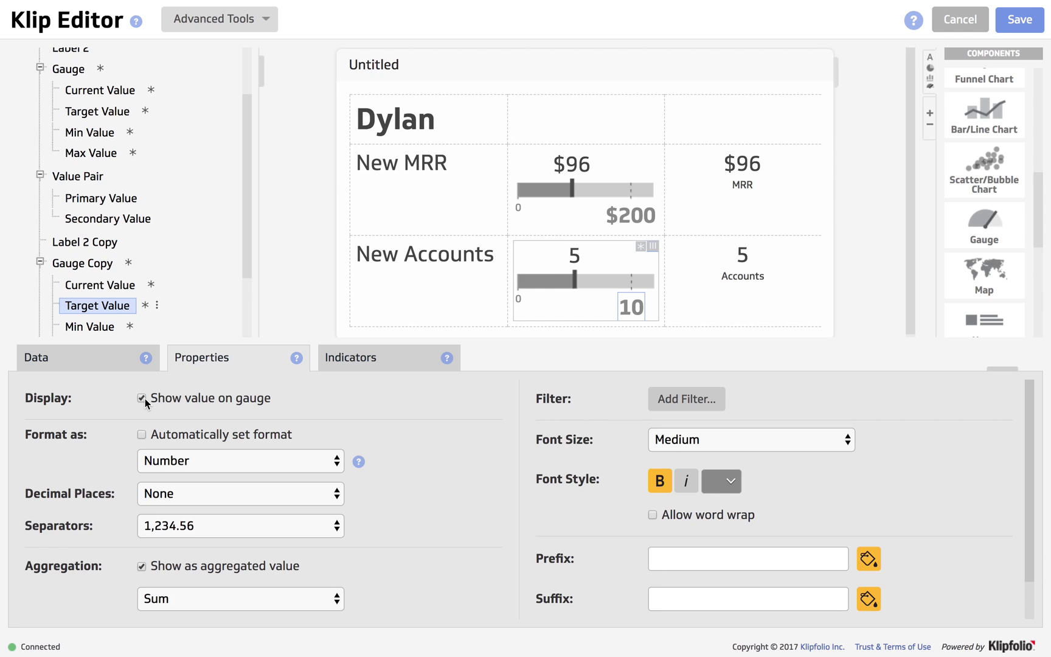
# Hide the current value shown above both the New Accounts and New MRR gauges.
pyautogui.click(108, 292)
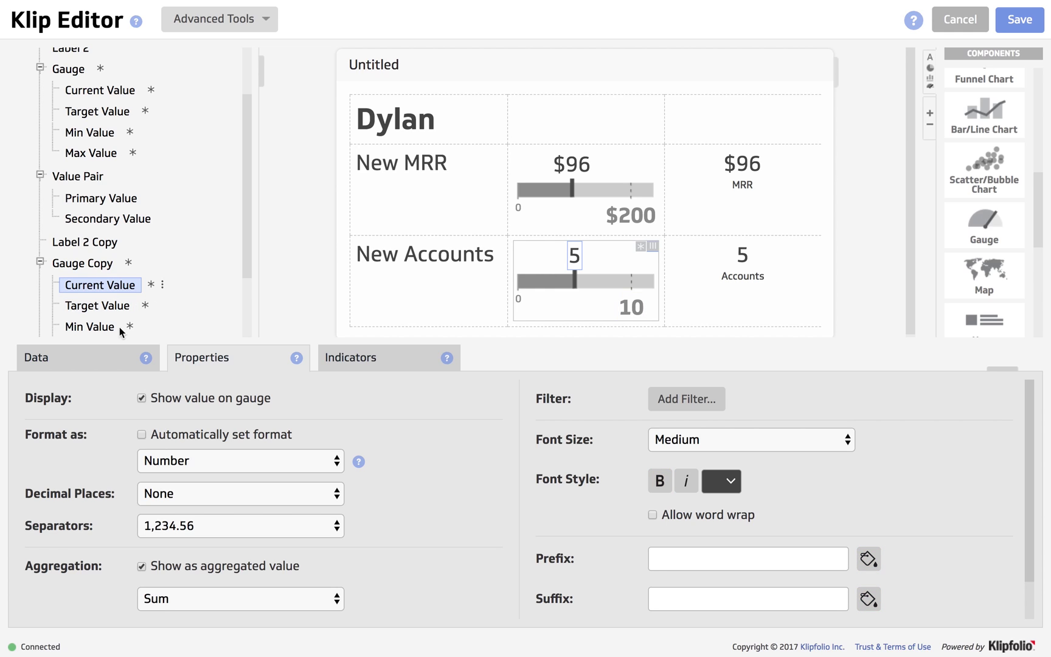
pyautogui.click(141, 399)
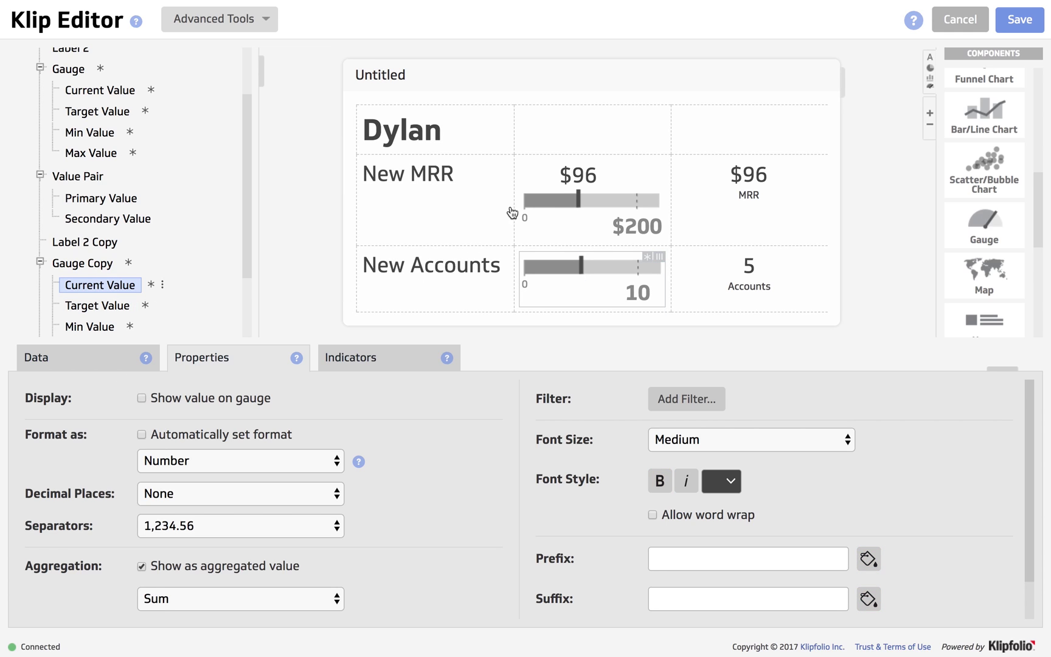
pyautogui.click(586, 178)
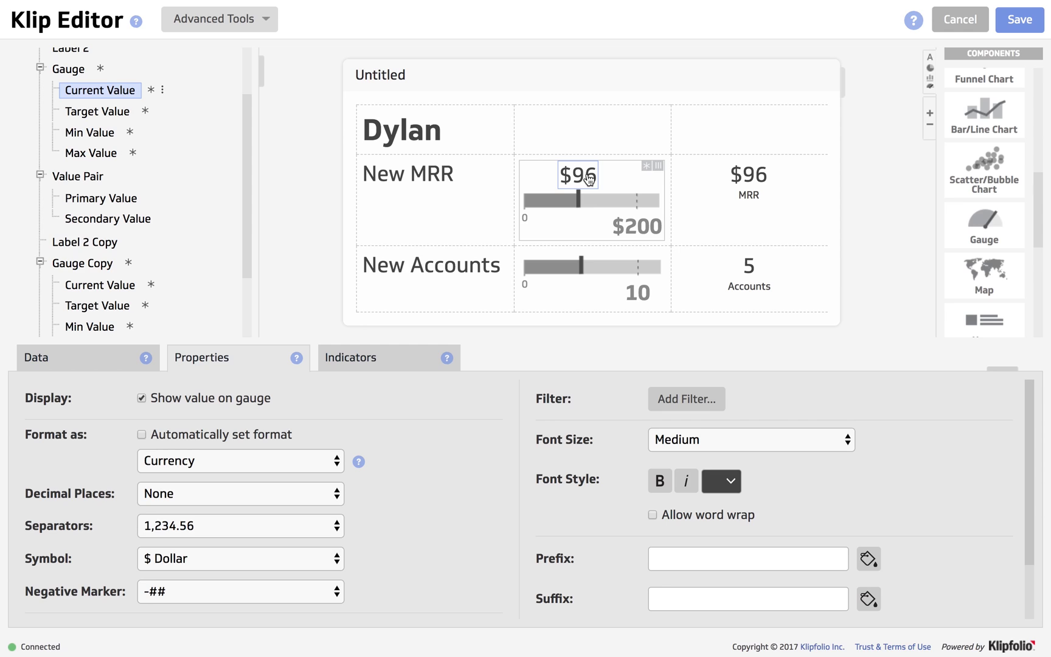
pyautogui.click(142, 399)
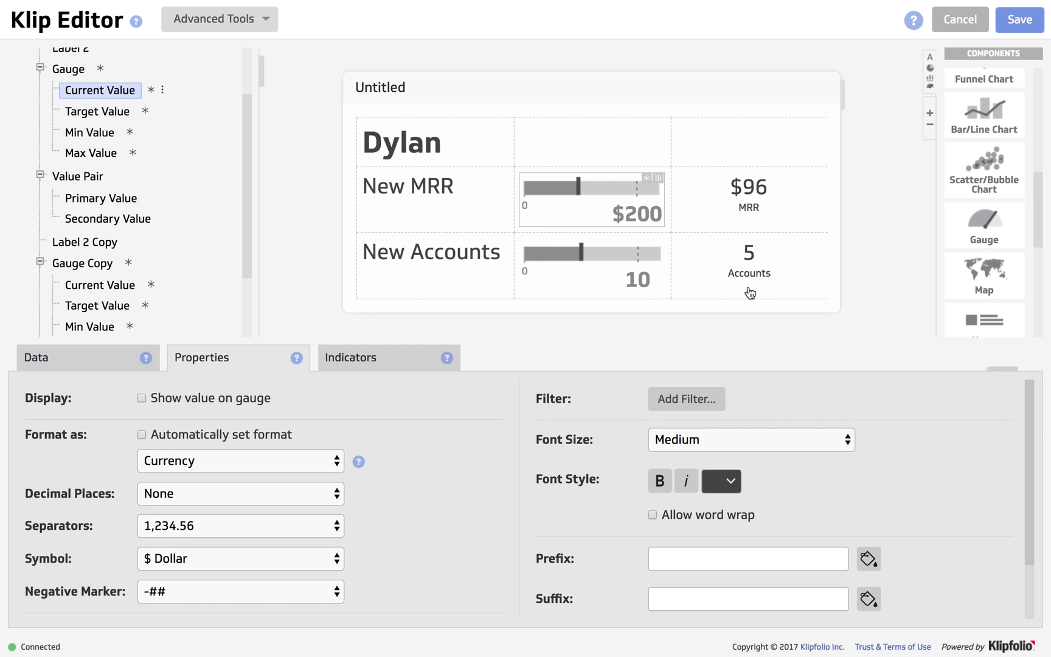
# Add an Image beside the name label and set its Column Span to 2, Row Span 1.
pyautogui.scroll(-5, 996, 206)
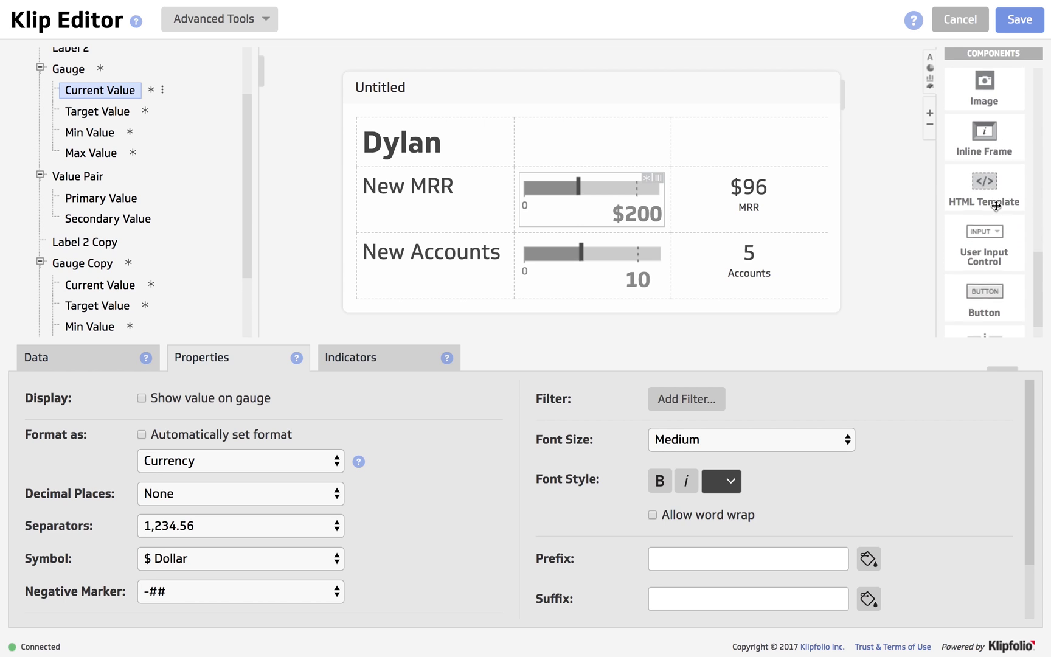
pyautogui.scroll(2, 996, 206)
pyautogui.moveTo(996, 206); pyautogui.dragTo(617, 164)
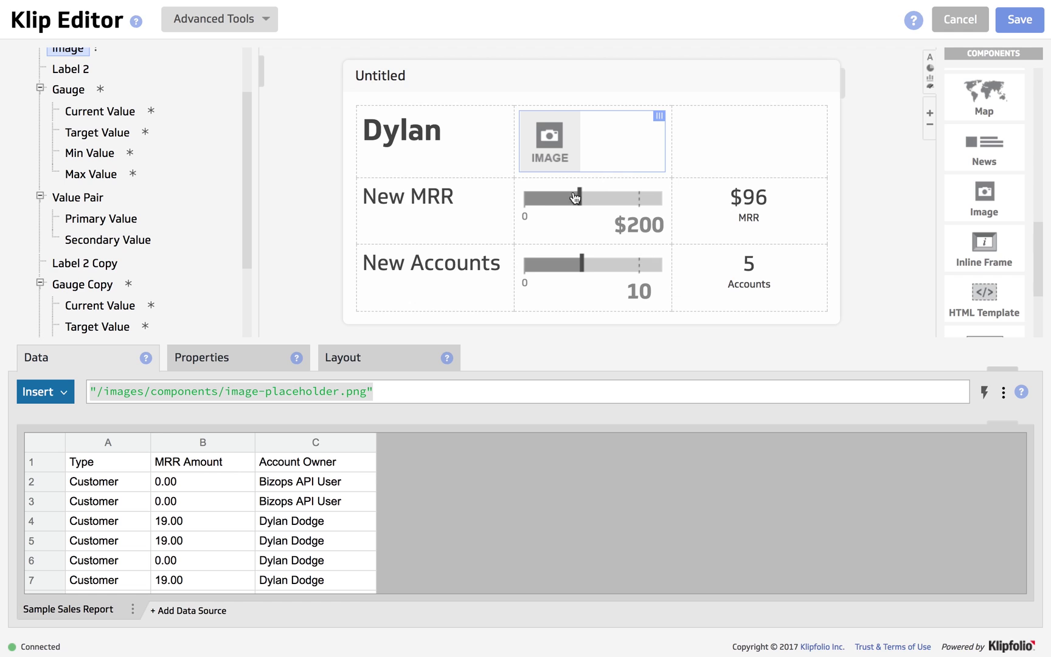
pyautogui.click(350, 361)
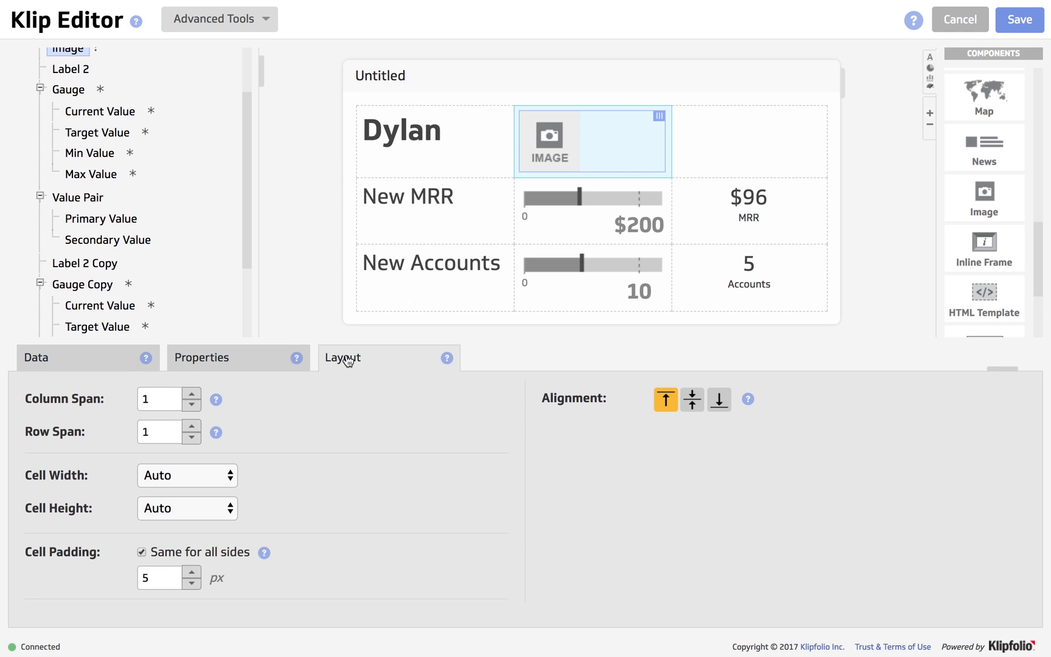
pyautogui.click(191, 427)
pyautogui.click(191, 435)
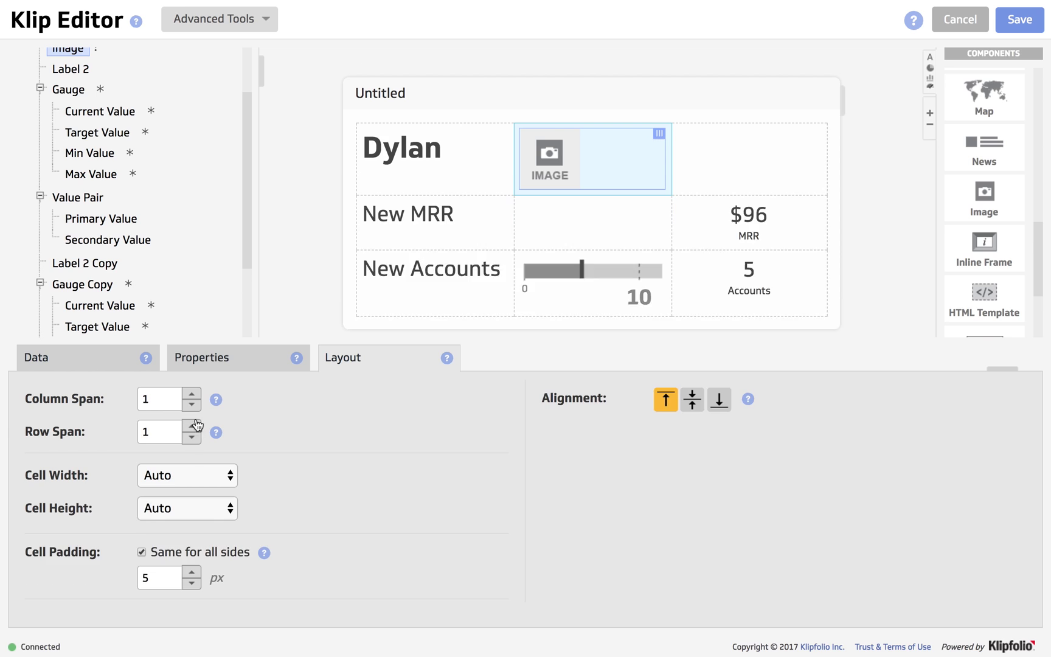
pyautogui.click(193, 394)
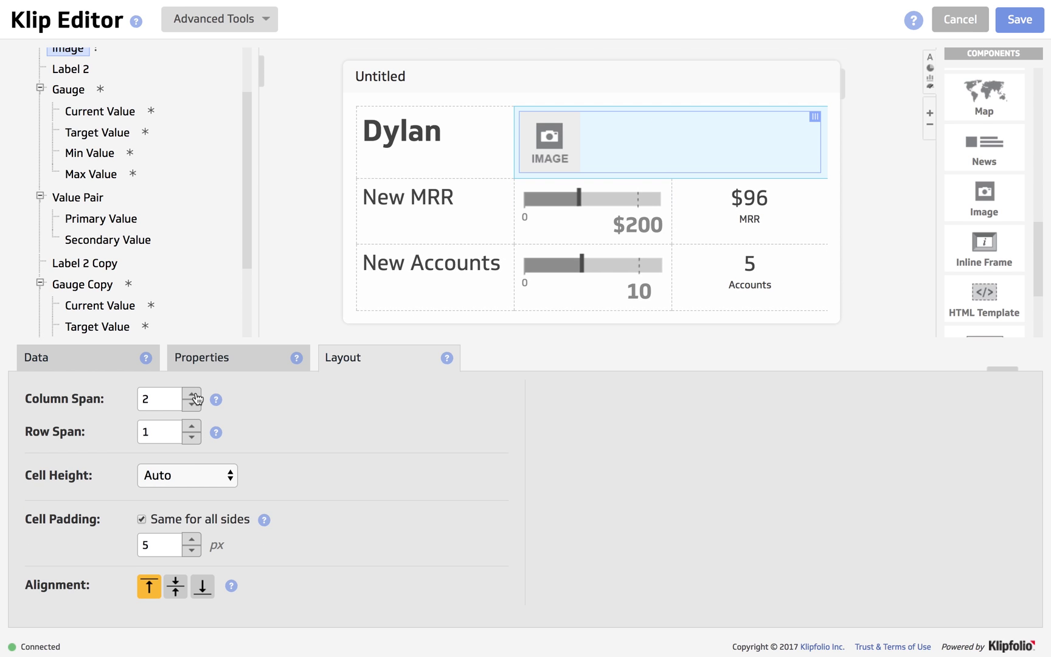
# Copy the photo's web address from its browser tab.
pyautogui.moveTo(227, 22)
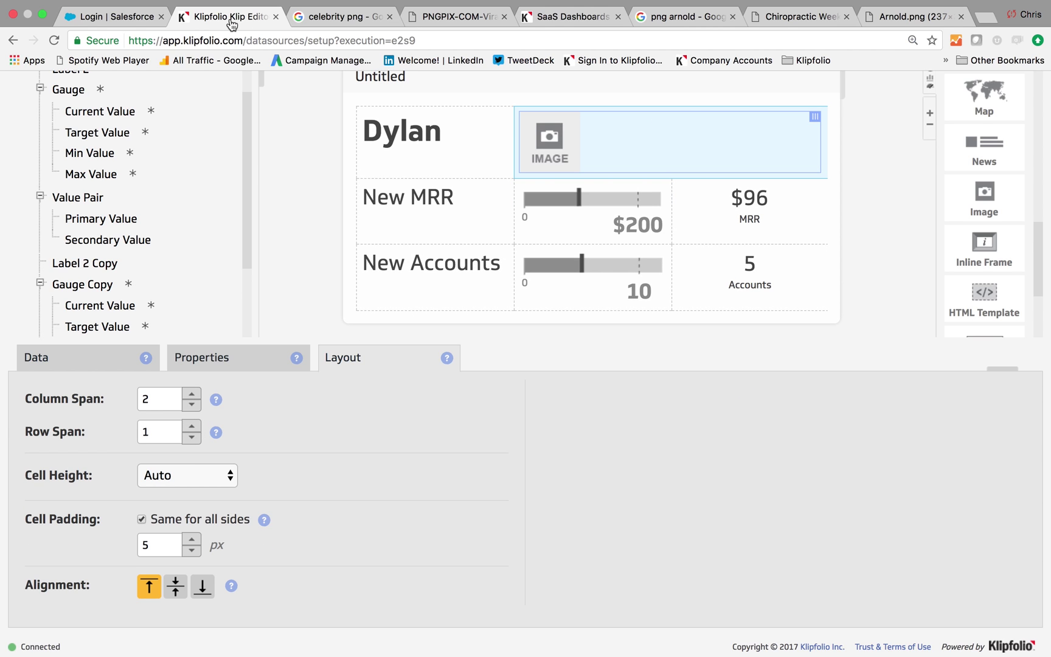
pyautogui.click(899, 20)
pyautogui.rightClick(301, 40)
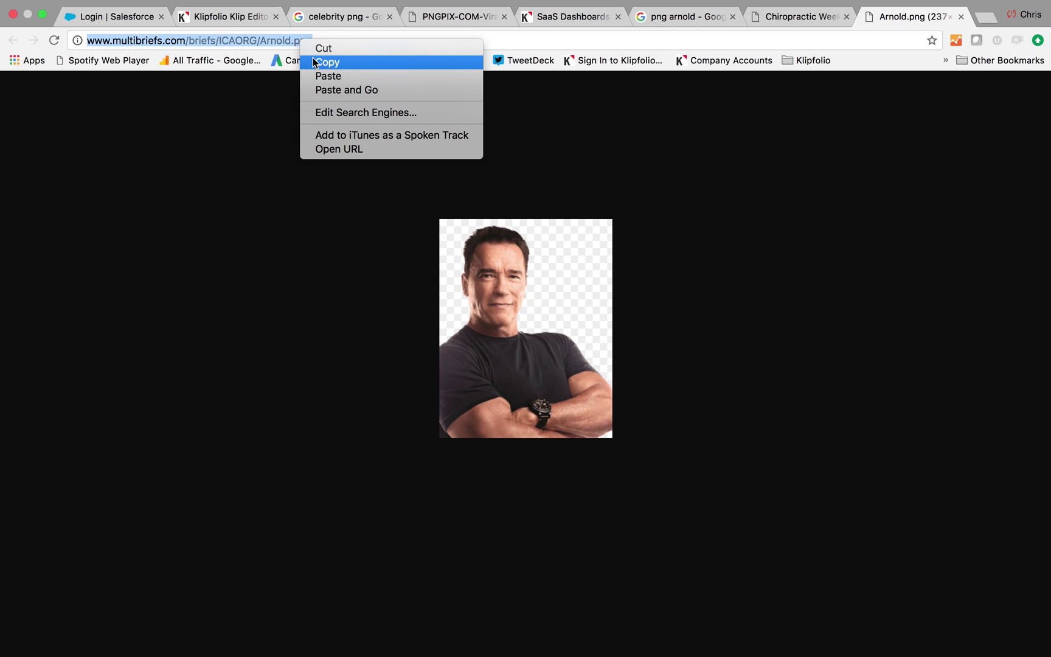
pyautogui.click(314, 63)
pyautogui.click(235, 18)
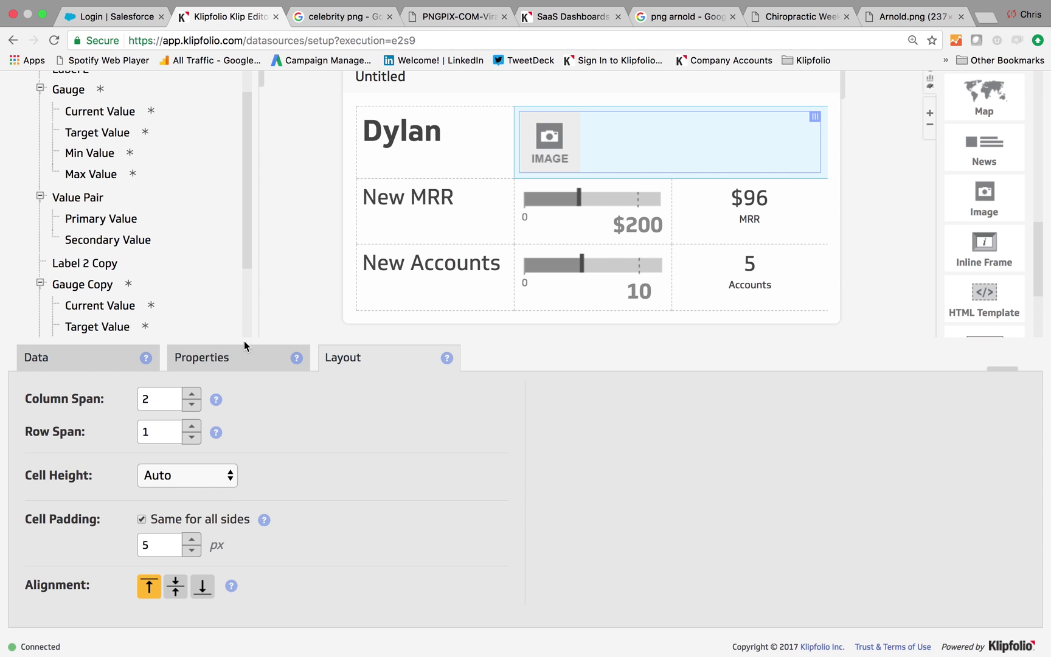
# Replace the Image formula's placeholder path with the copied photo URL.
pyautogui.click(106, 356)
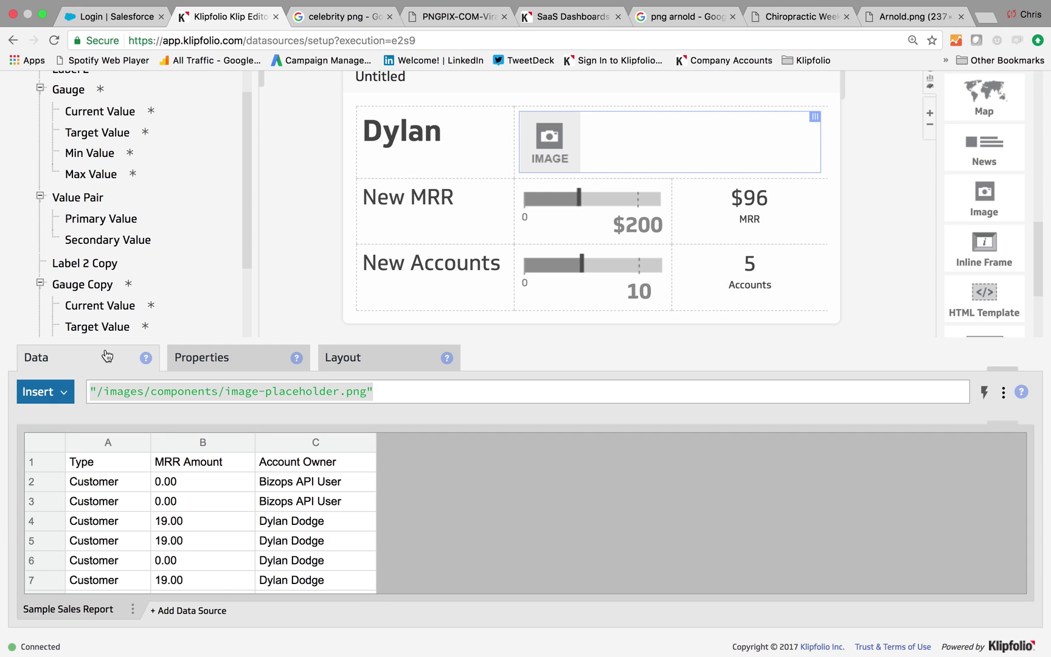
pyautogui.click(319, 392)
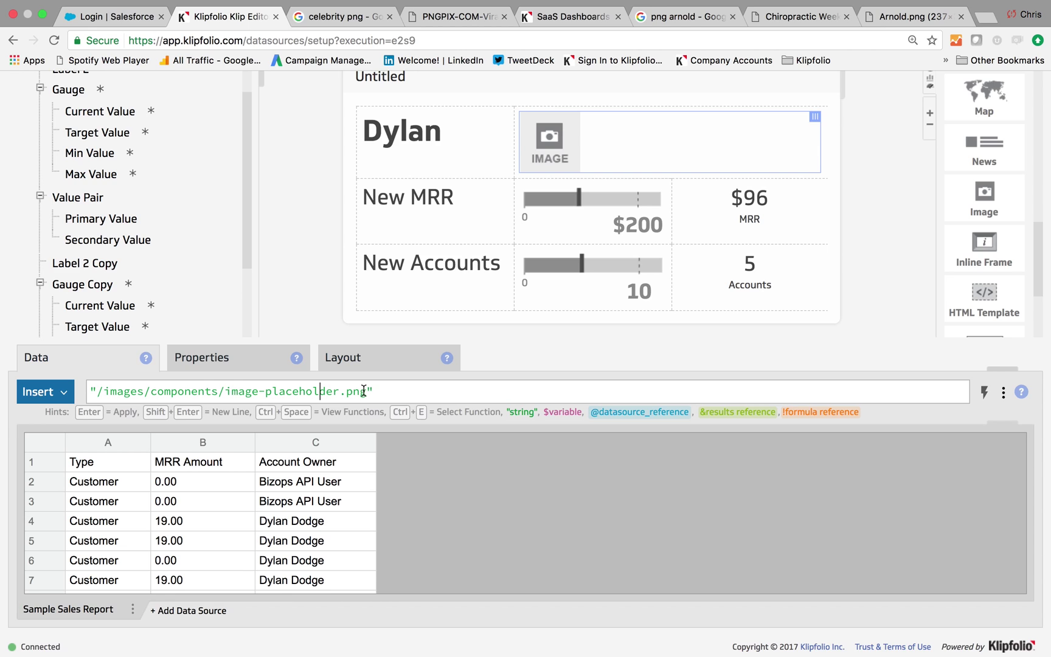
pyautogui.moveTo(365, 391); pyautogui.dragTo(100, 391)
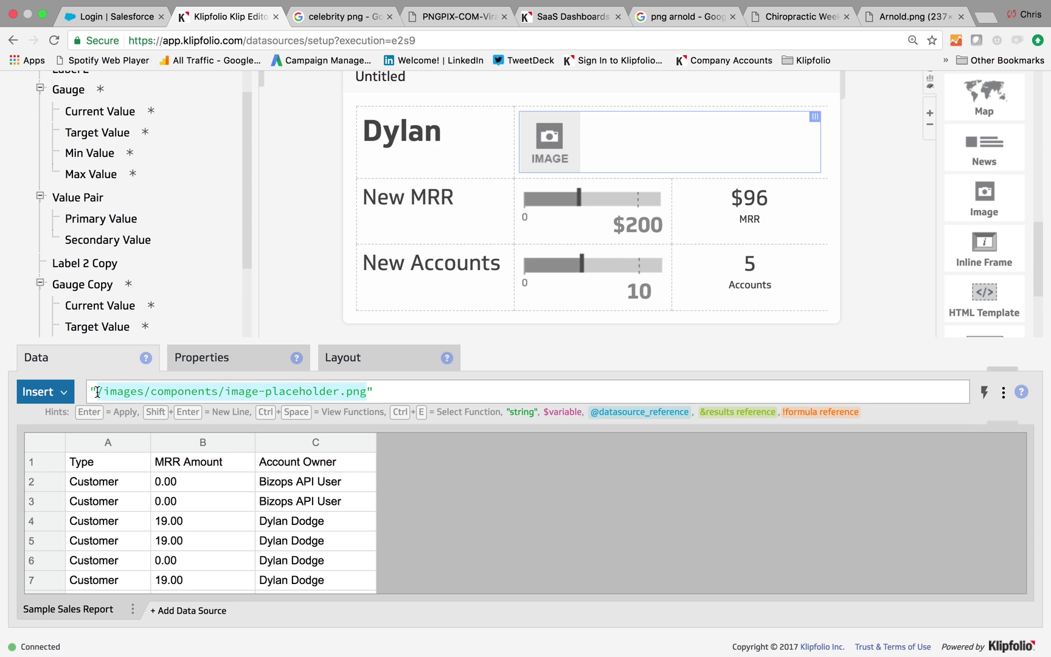
pyautogui.press('BackSpace')
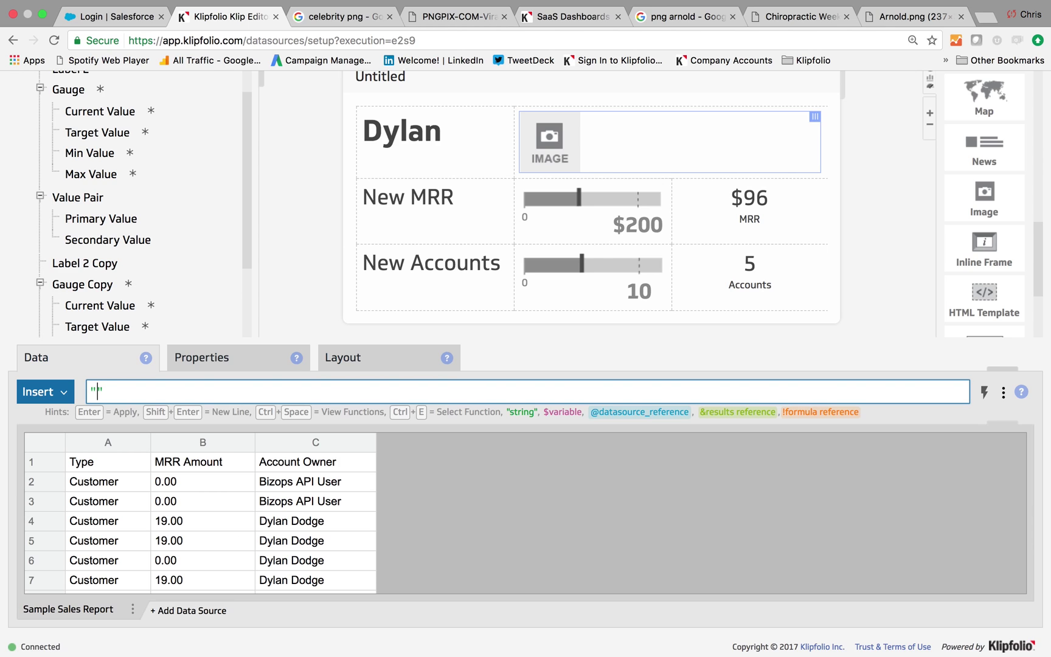
pyautogui.press('super+v')
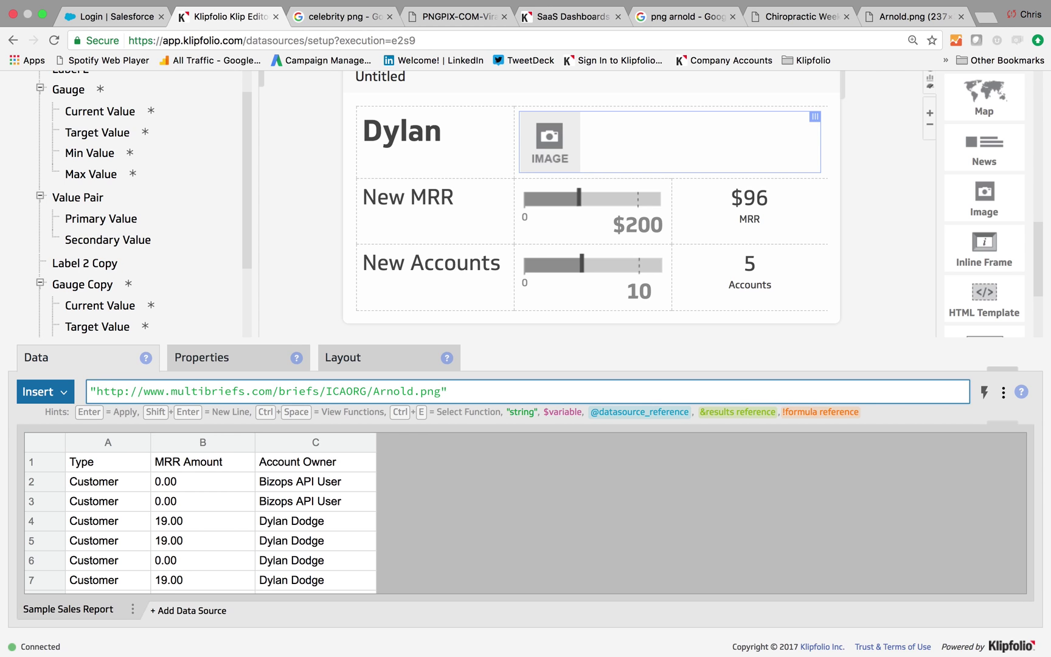
# Apply the new image source and resize the image to 80 px wide.
pyautogui.press('Return')
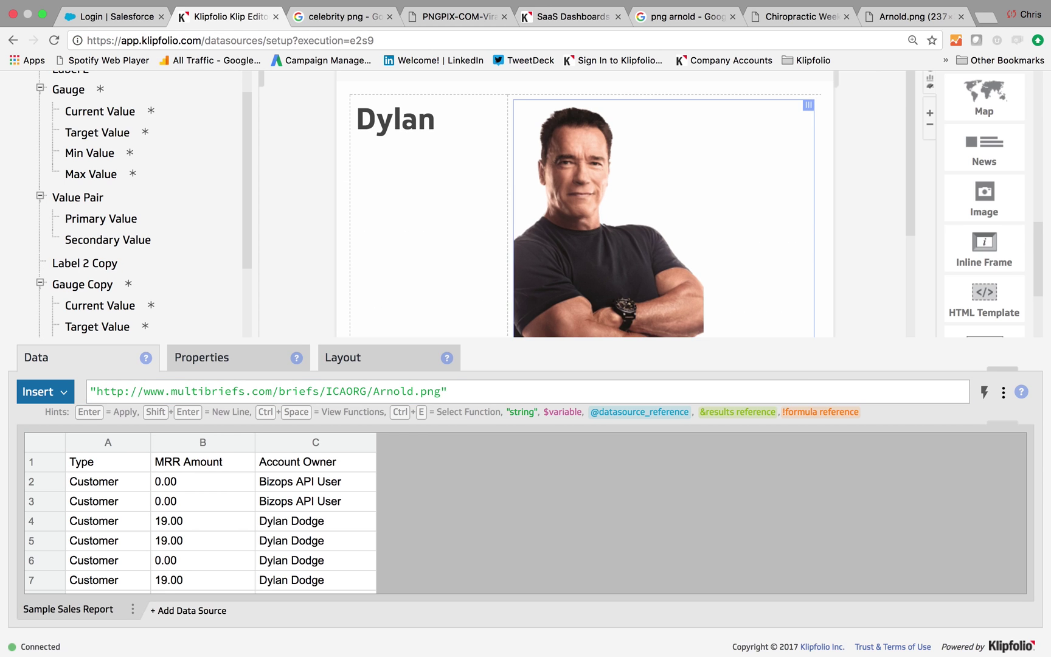
pyautogui.click(201, 363)
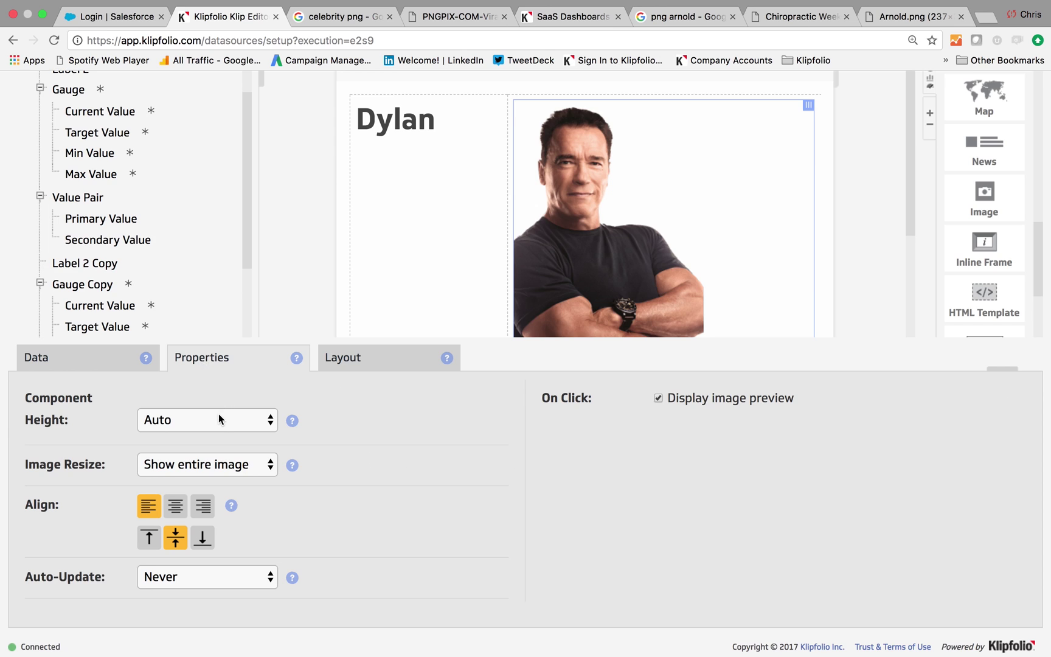
pyautogui.click(246, 467)
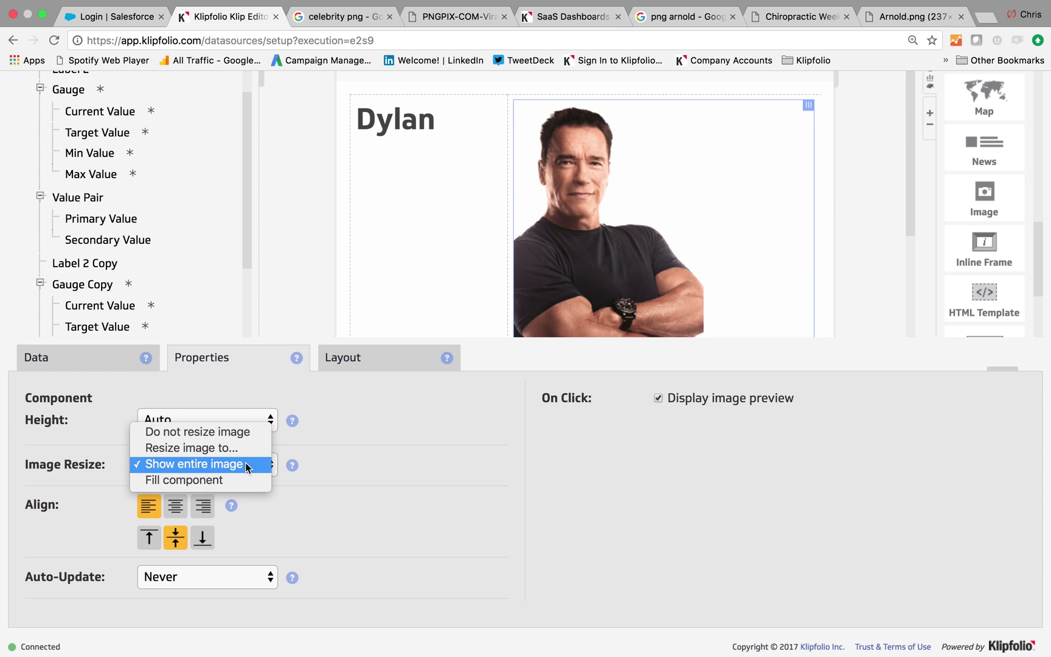
pyautogui.click(230, 448)
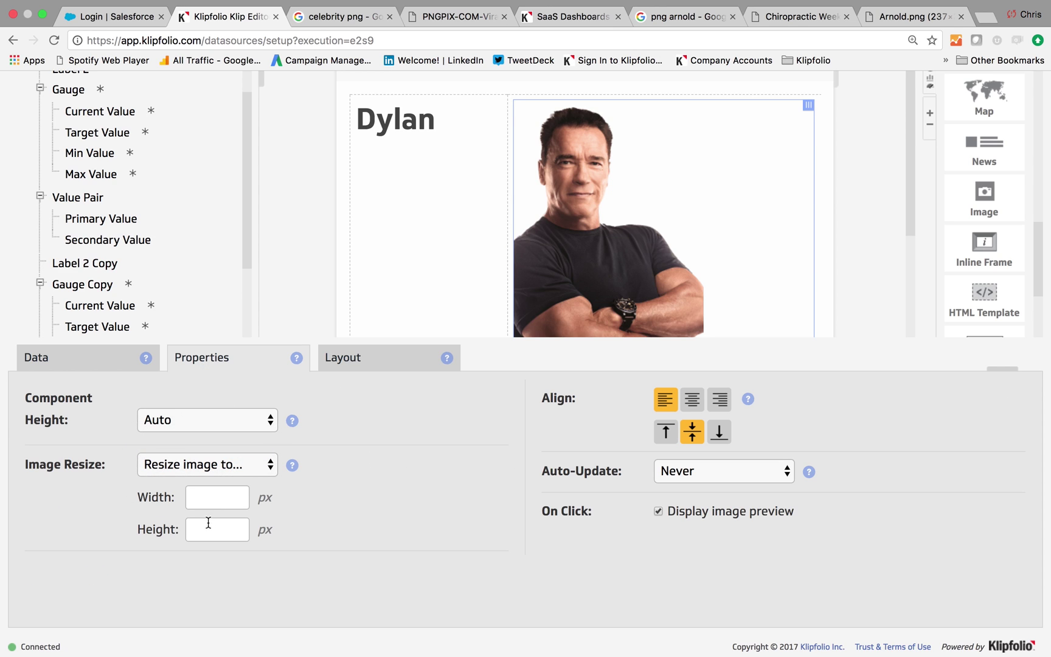
pyautogui.click(208, 503)
pyautogui.write('75')
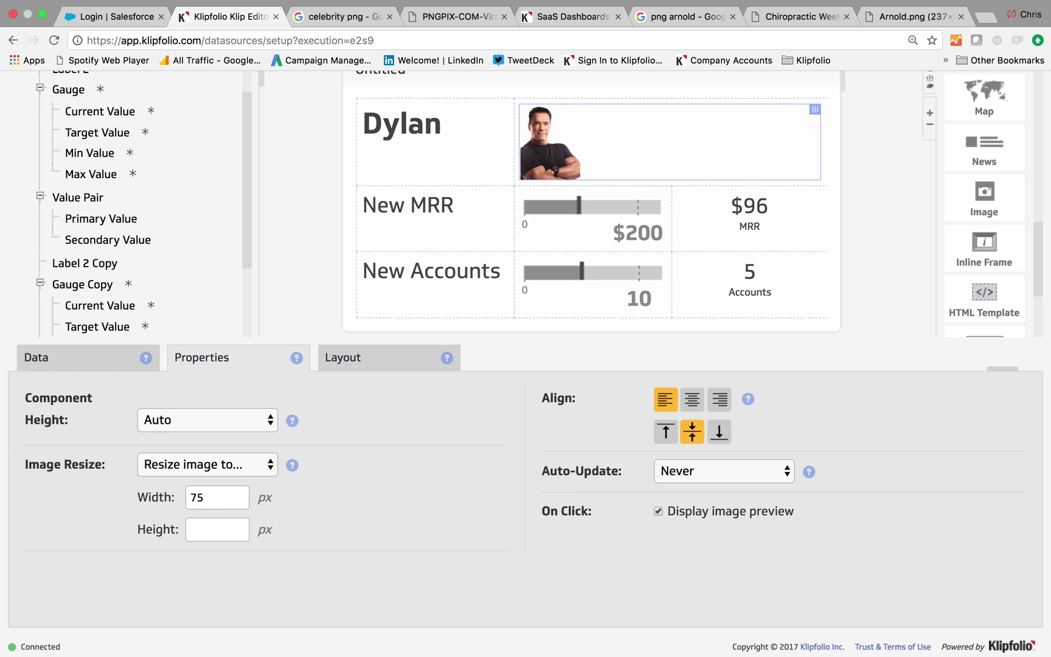
pyautogui.press('BackSpace')
pyautogui.press('BackSpace')
pyautogui.write('80')
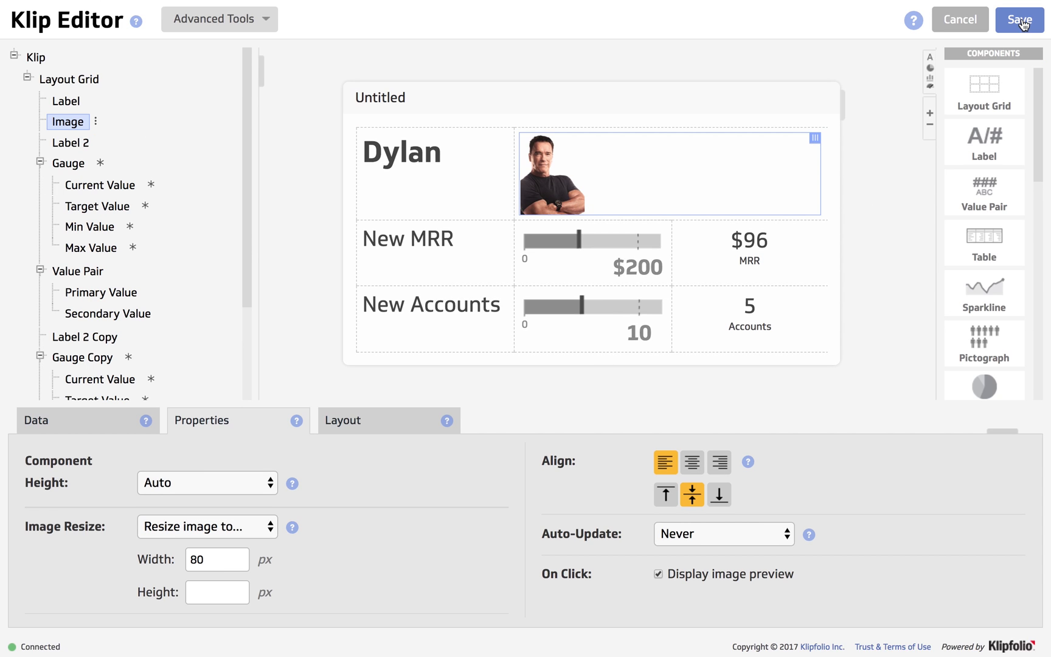
# Replace the 'Untitled' Klip title with the rep's Sales Today title and save.
pyautogui.click(425, 111)
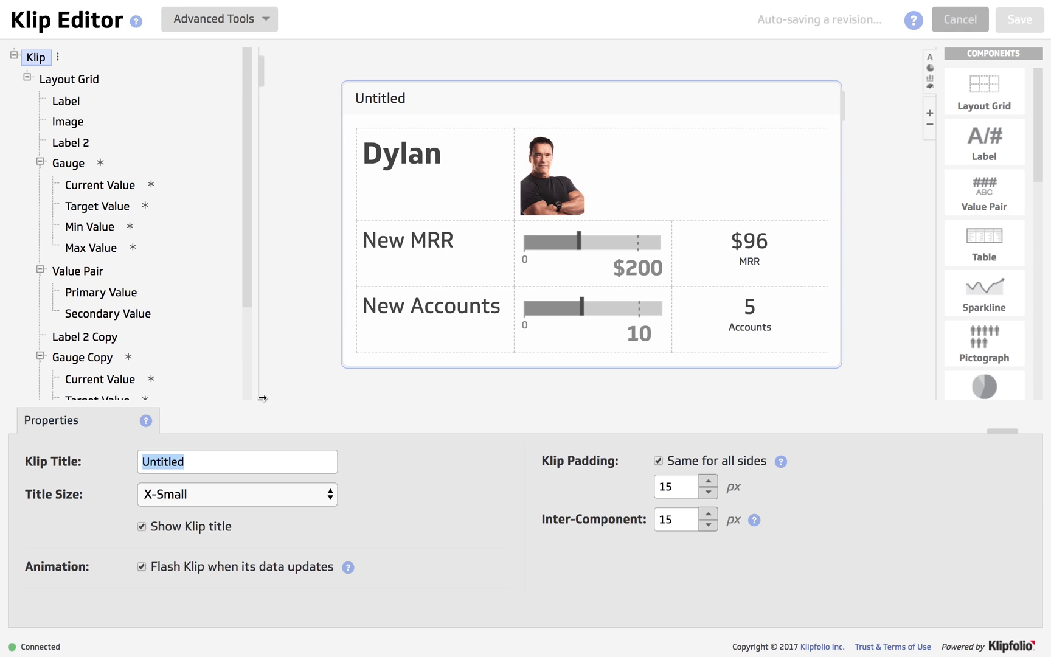
pyautogui.press('BackSpace')
pyautogui.write('Dylan')
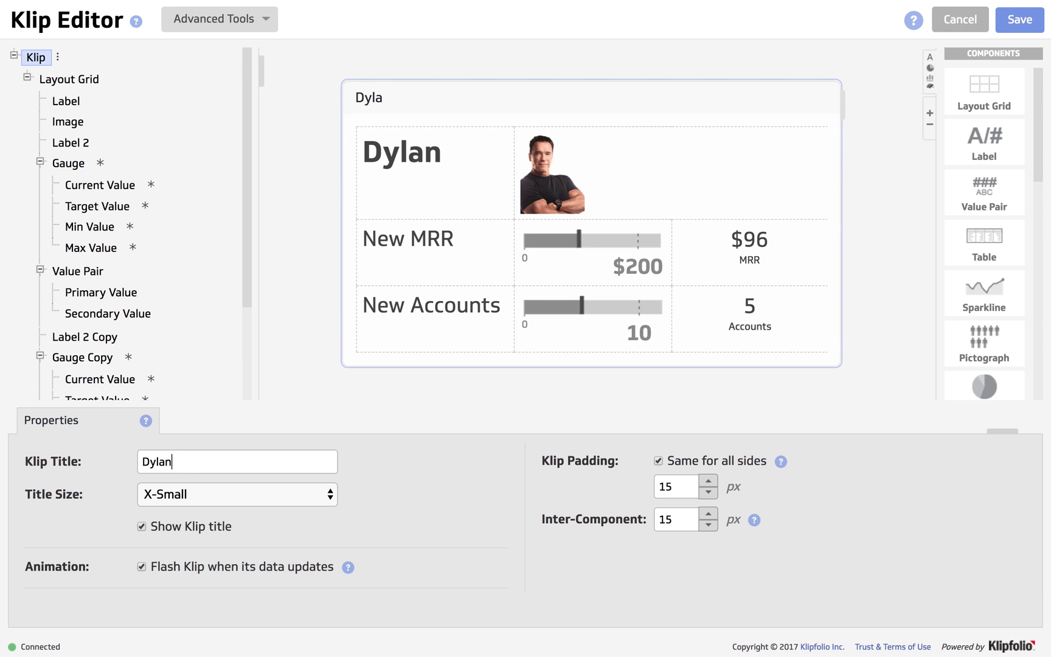
pyautogui.write("'s Sales Today")
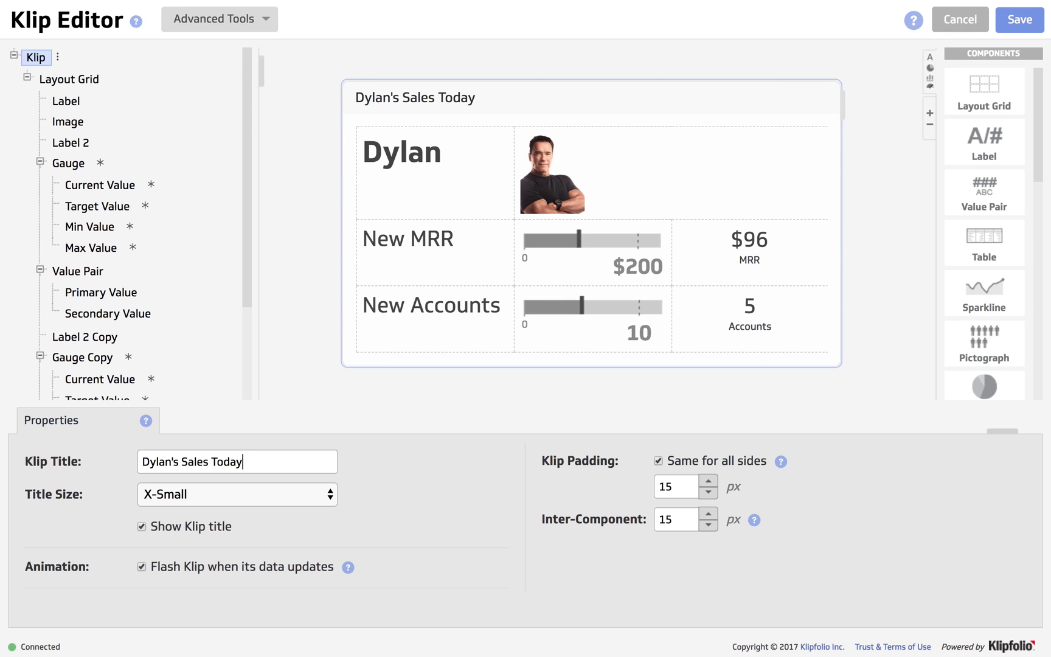
pyautogui.click(1018, 17)
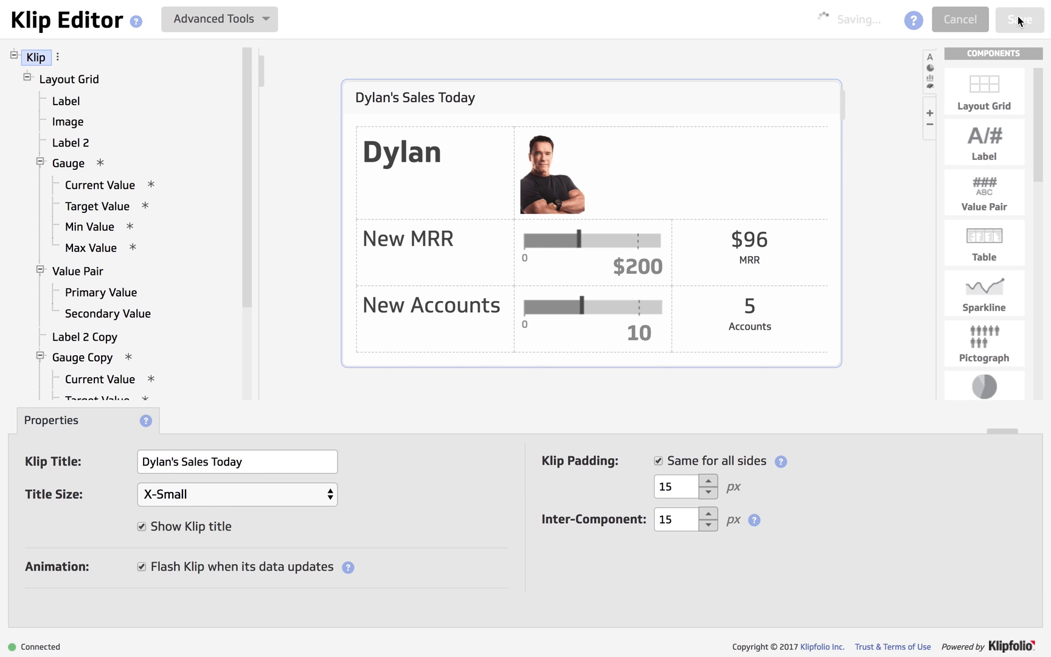
# Finish saving so the Klip is added to the New Dashboard.
pyautogui.scroll(-10, 795, 322)
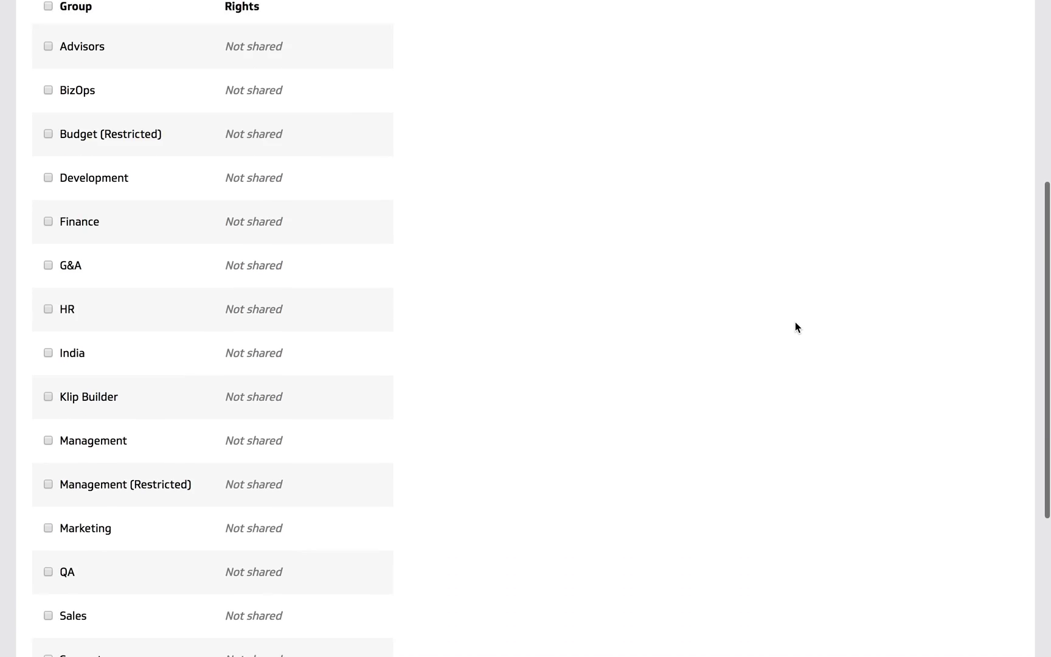
pyautogui.click(974, 578)
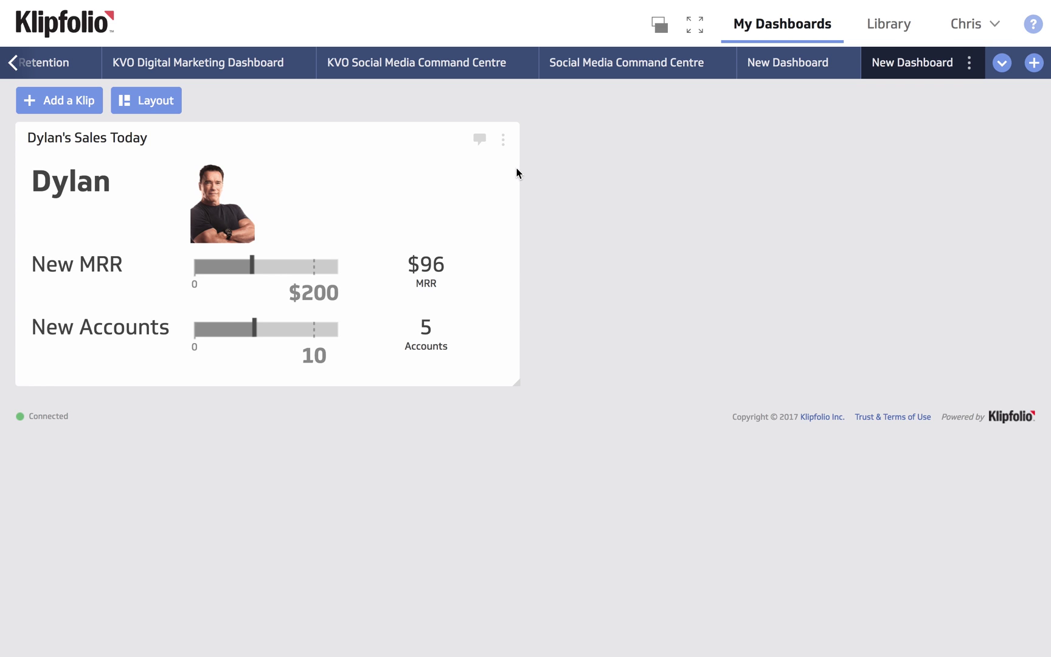
# Reopen the sales Klip via Edit... and scroll through its Sample Sales Report data.
pyautogui.click(504, 144)
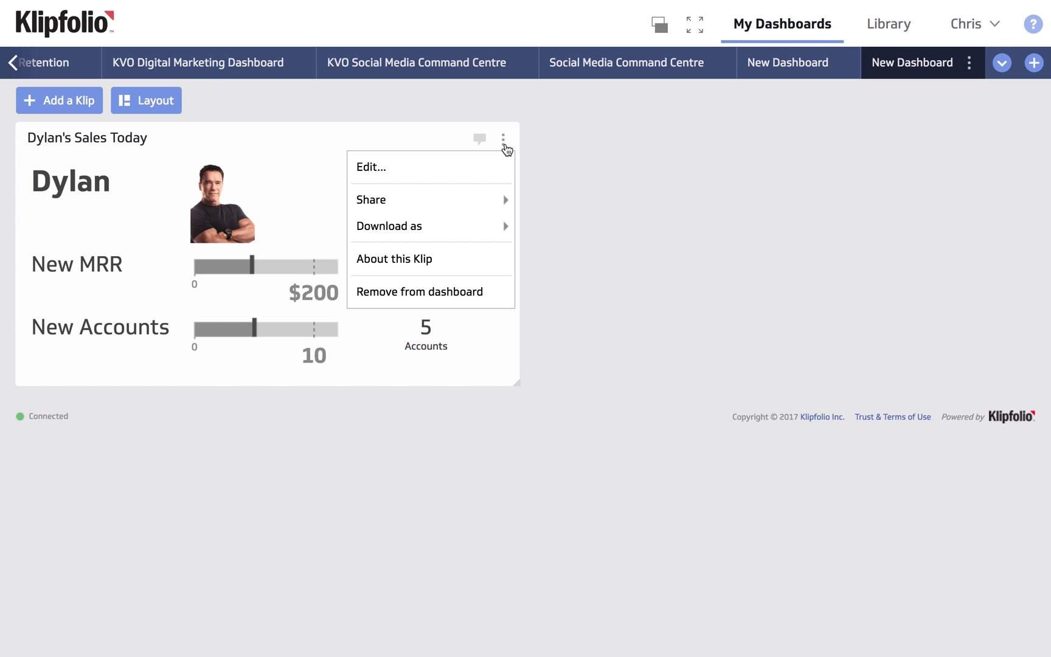
pyautogui.click(495, 166)
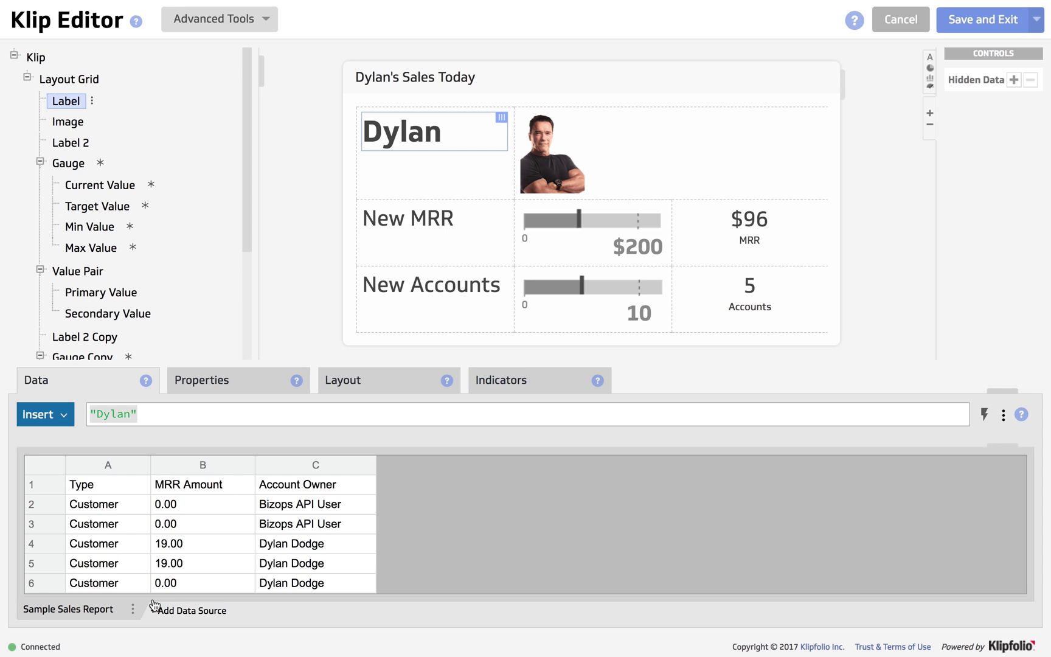
pyautogui.scroll(-4, 291, 553)
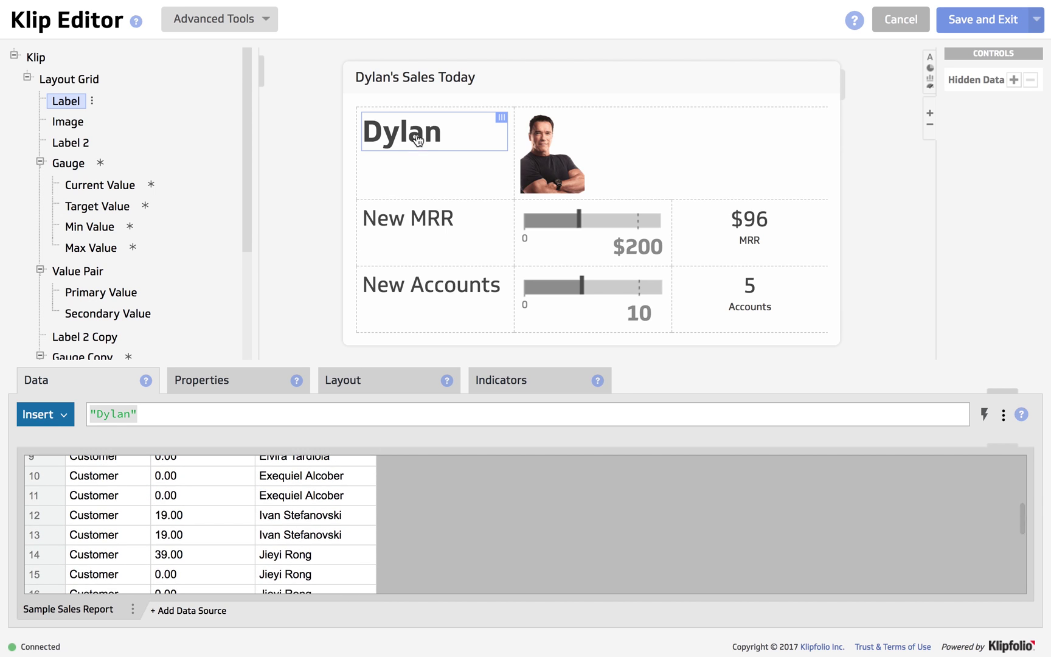
# Change the name label to the new rep's first name.
pyautogui.click(129, 412)
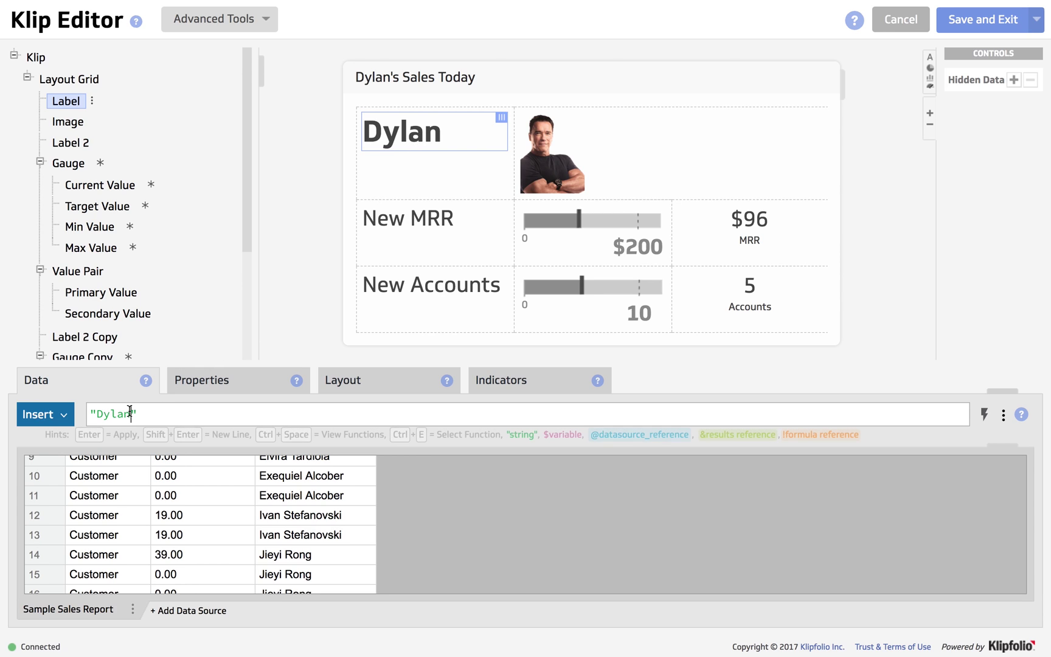
pyautogui.press('BackSpace')
pyautogui.press('BackSpace')
pyautogui.press('BackSpace')
pyautogui.press('BackSpace')
pyautogui.press('BackSpace')
pyautogui.write('Iva')
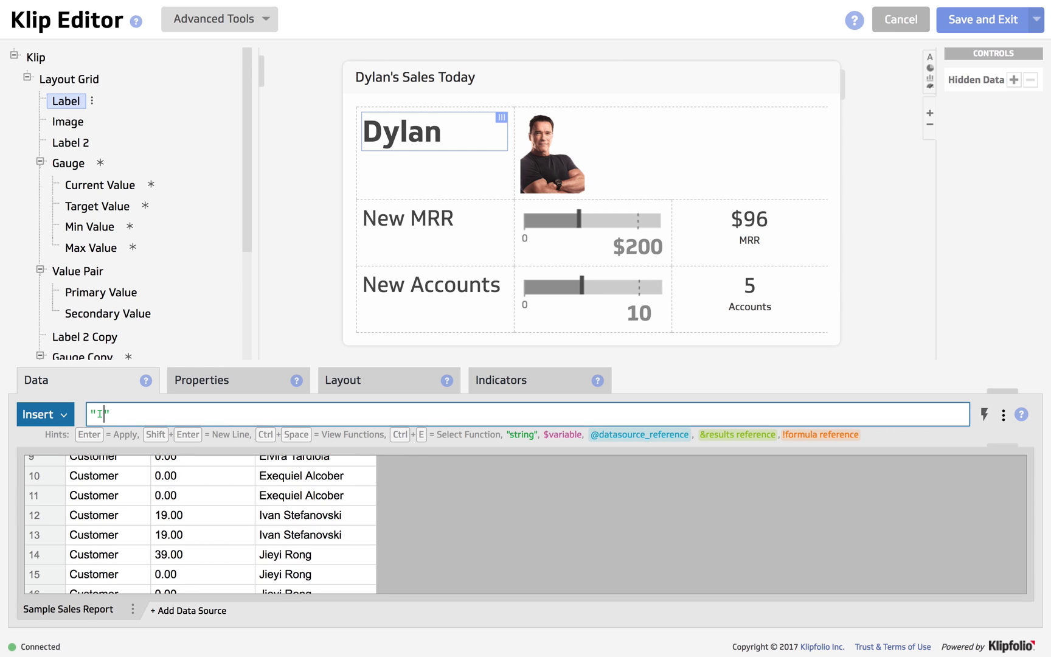
pyautogui.write('n')
pyautogui.press('Return')
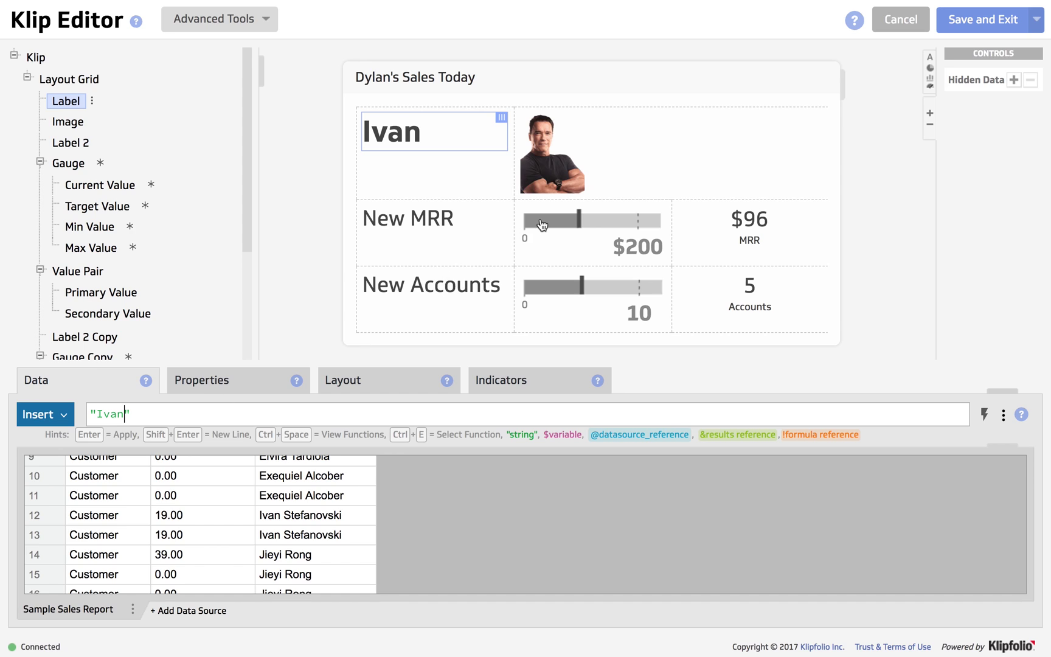
# Point the MRR SUMIF formula at the new rep's full name.
pyautogui.click(743, 223)
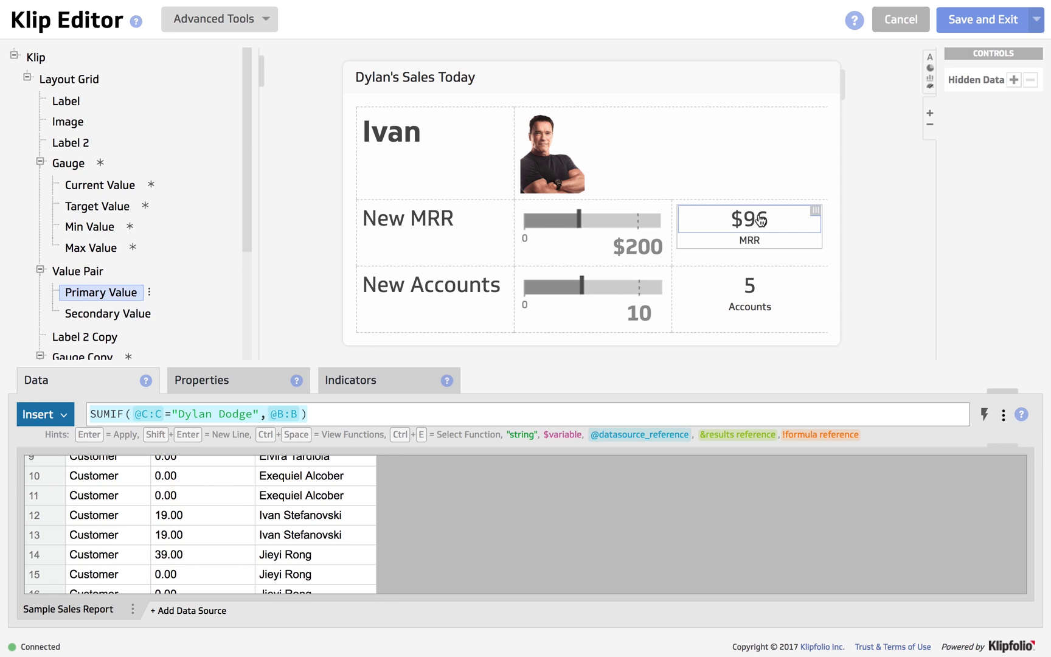
pyautogui.click(252, 417)
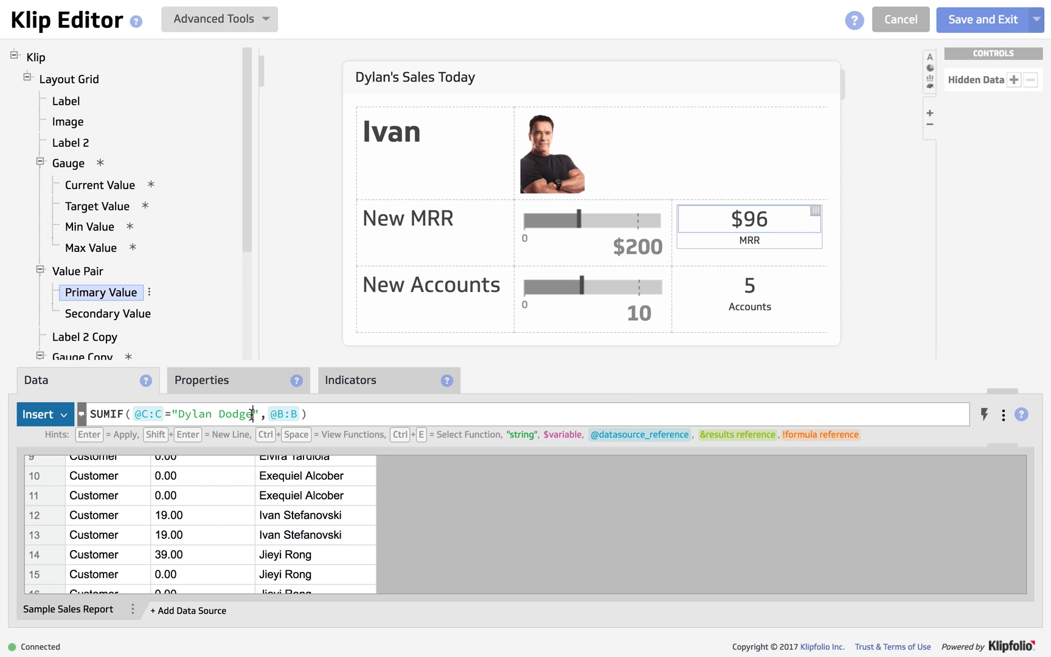
pyautogui.press('BackSpace')
pyautogui.press('BackSpace')
pyautogui.press('BackSpace')
pyautogui.press('BackSpace')
pyautogui.press('BackSpace')
pyautogui.press('BackSpace')
pyautogui.press('BackSpace')
pyautogui.press('BackSpace')
pyautogui.press('BackSpace')
pyautogui.press('BackSpace')
pyautogui.press('BackSpace')
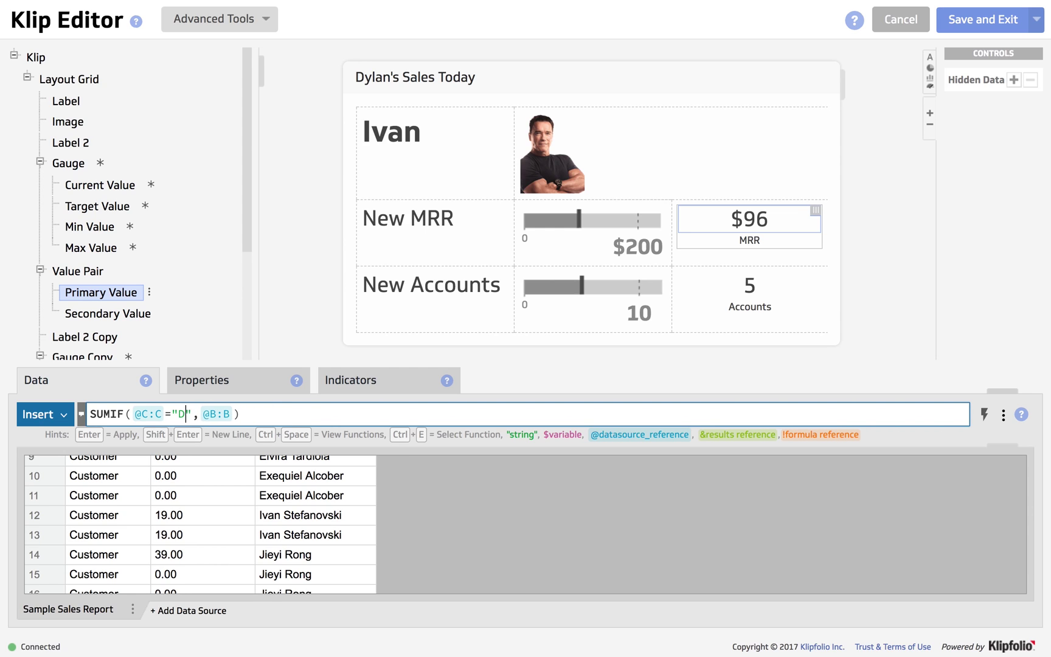
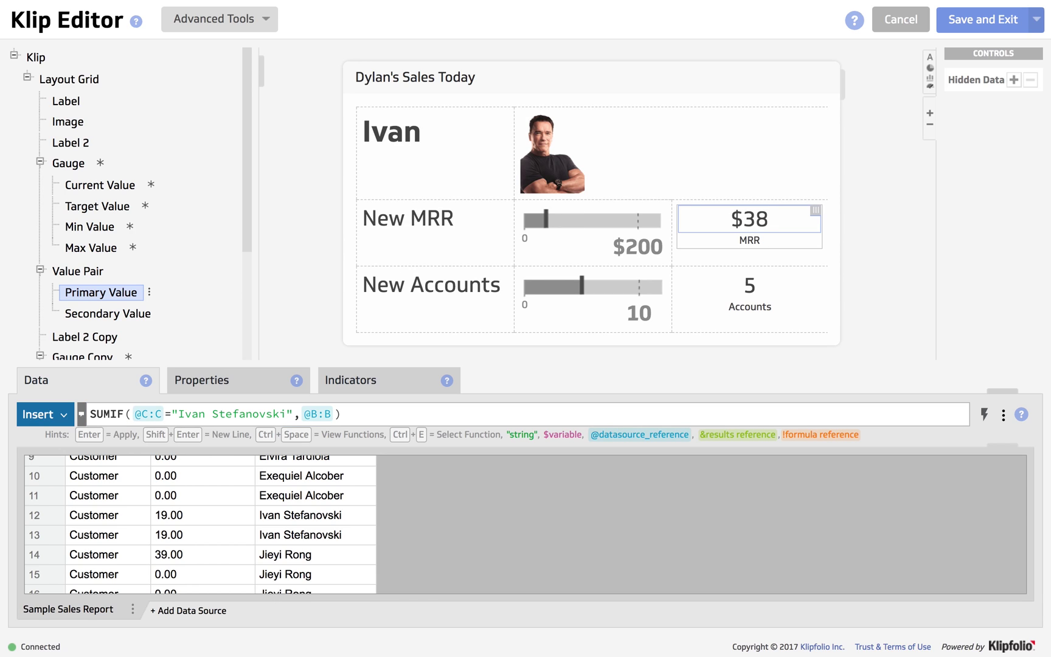
# Point the Accounts COUNTIF formula at the new rep's full name and apply it.
pyautogui.click(755, 288)
pyautogui.click(265, 414)
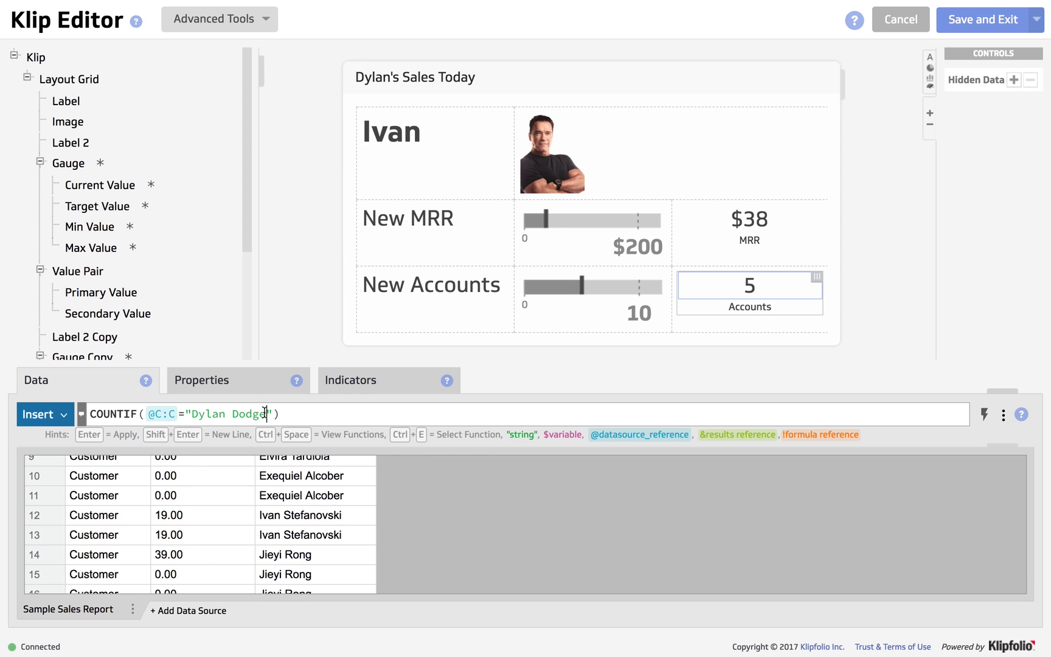
pyautogui.press('BackSpace')
pyautogui.press('BackSpace')
pyautogui.press('BackSpace')
pyautogui.press('BackSpace')
pyautogui.press('BackSpace')
pyautogui.press('BackSpace')
pyautogui.press('BackSpace')
pyautogui.press('BackSpace')
pyautogui.press('BackSpace')
pyautogui.press('BackSpace')
pyautogui.press('BackSpace')
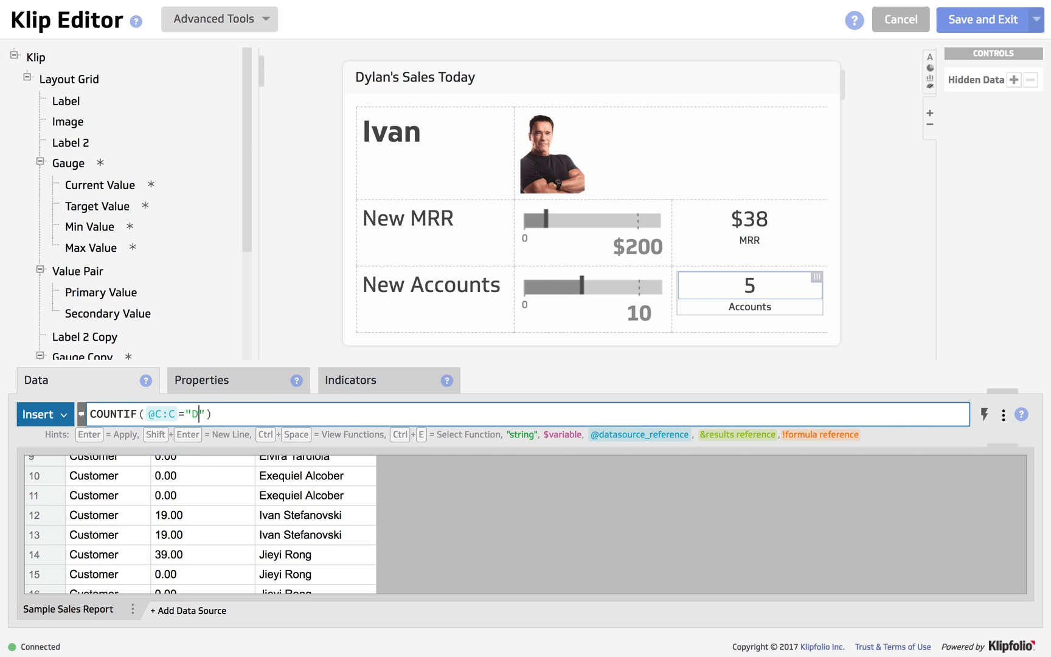
pyautogui.write('Ivan')
pyautogui.press('BackSpace')
pyautogui.press('BackSpace')
pyautogui.press('BackSpace')
pyautogui.press('Return')
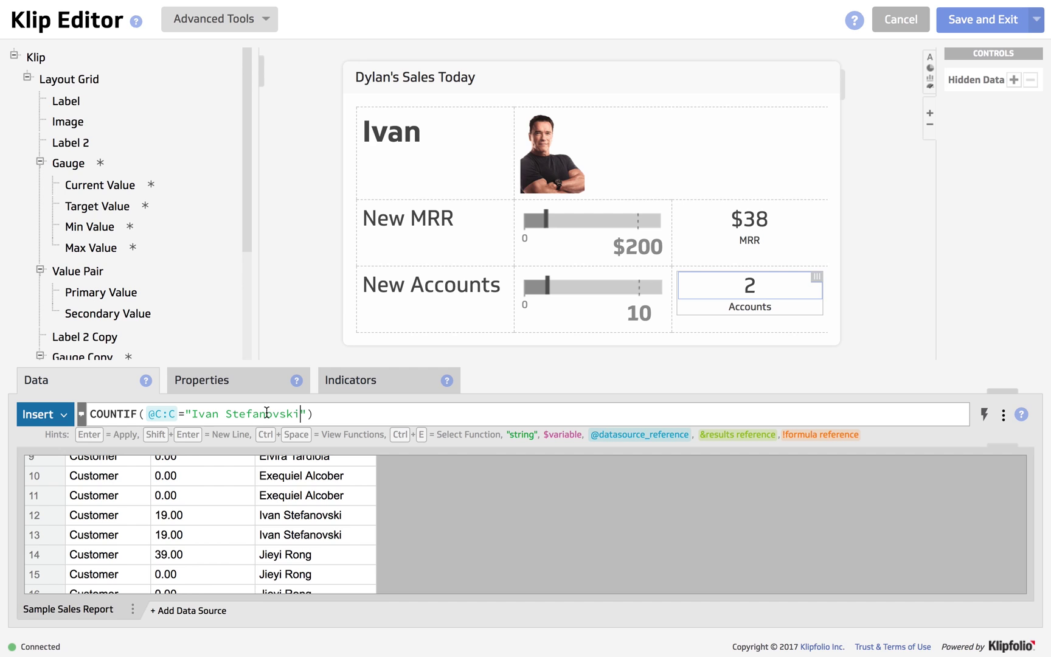
# Select the photo and copy the replacement photo's web address from the browser.
pyautogui.click(541, 164)
pyautogui.moveTo(602, 5)
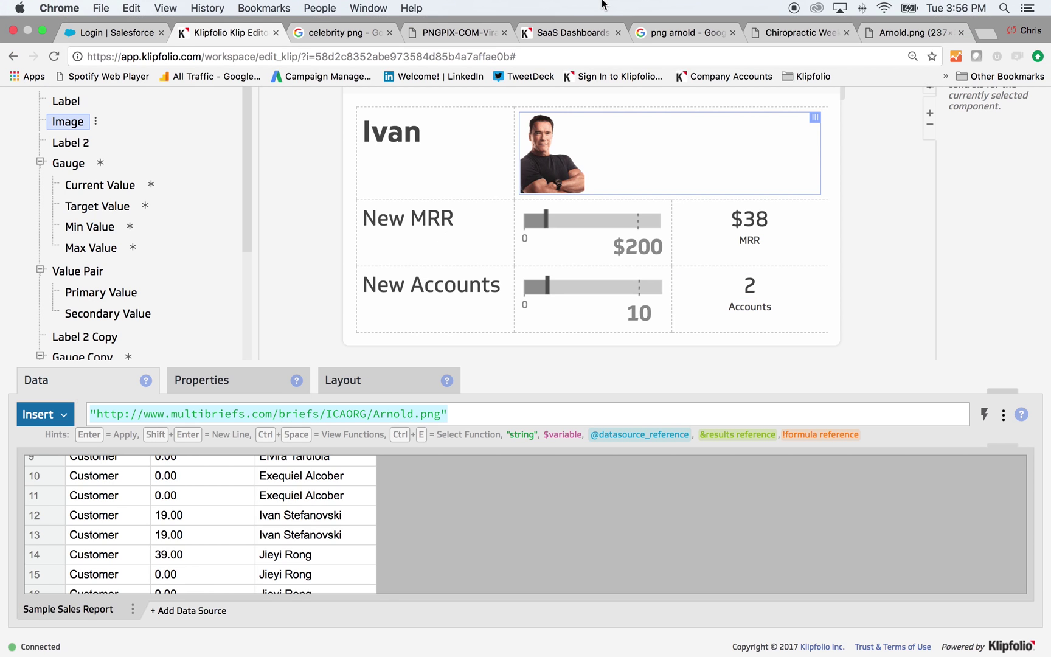
pyautogui.click(446, 31)
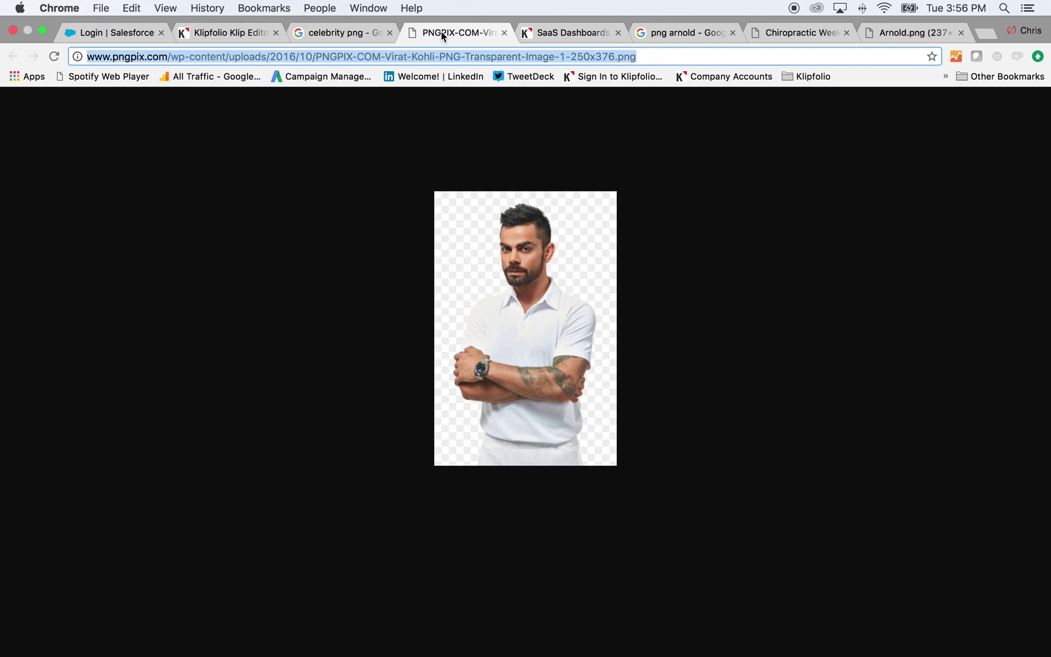
pyautogui.click(436, 56)
pyautogui.rightClick(436, 56)
pyautogui.click(458, 76)
pyautogui.click(225, 32)
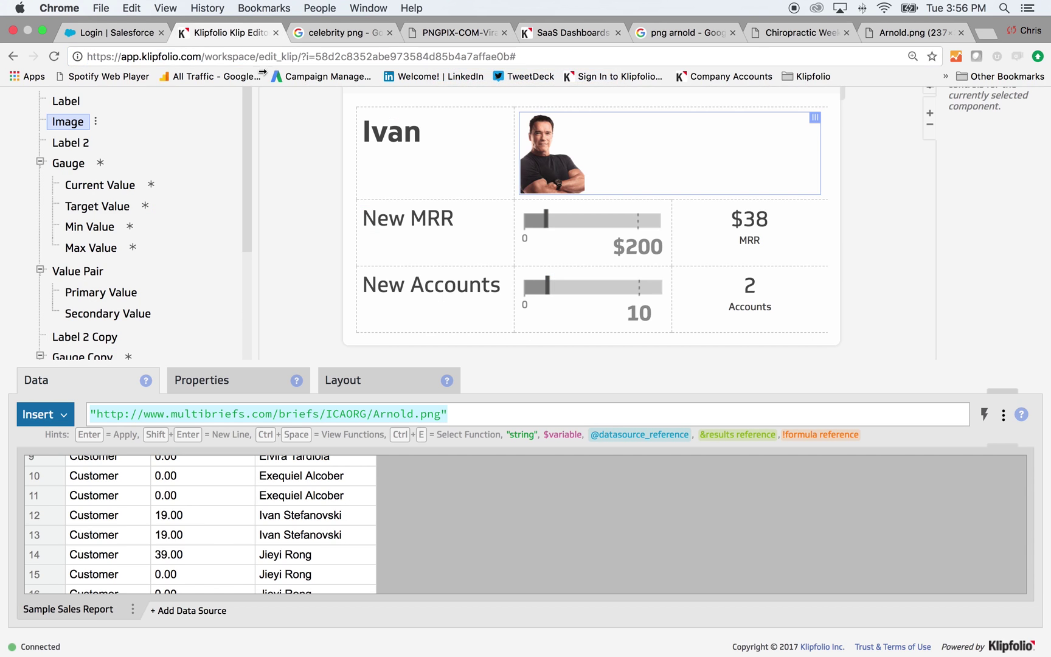
# Replace the image formula with the new pngpix.com photo address and apply it.
pyautogui.click(419, 414)
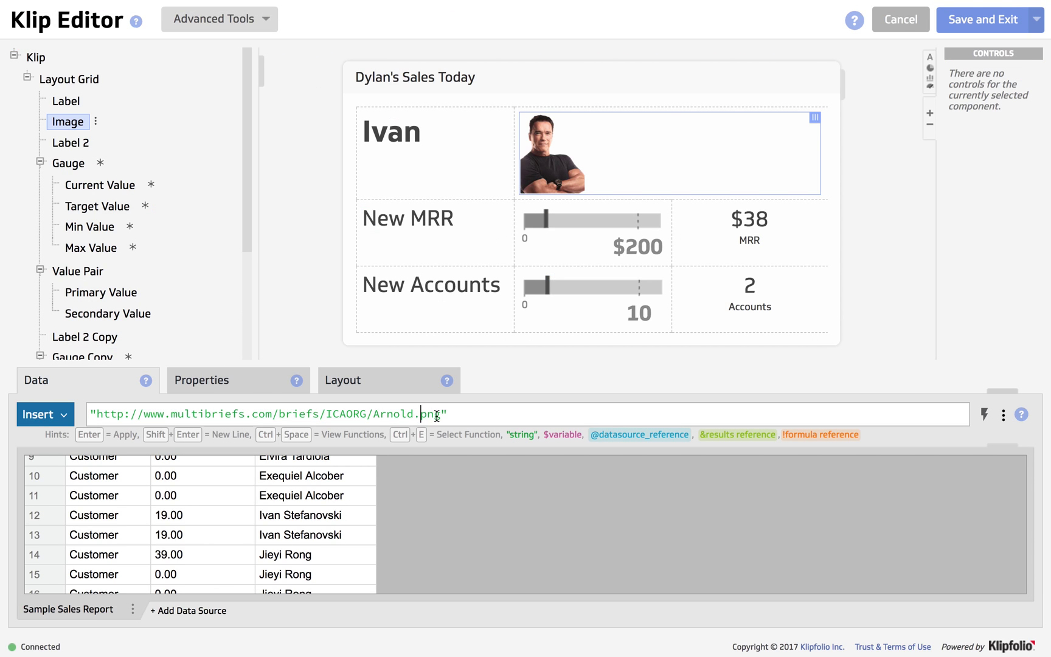
pyautogui.moveTo(441, 414); pyautogui.dragTo(97, 412)
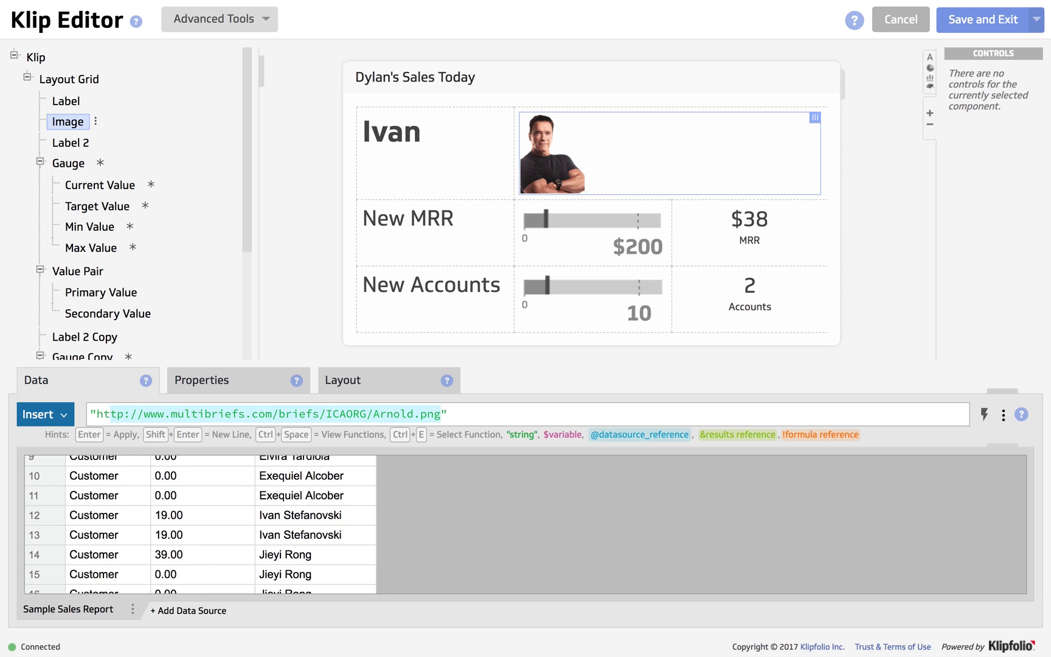
pyautogui.press('BackSpace')
pyautogui.hotkey('ctrl', 'v')
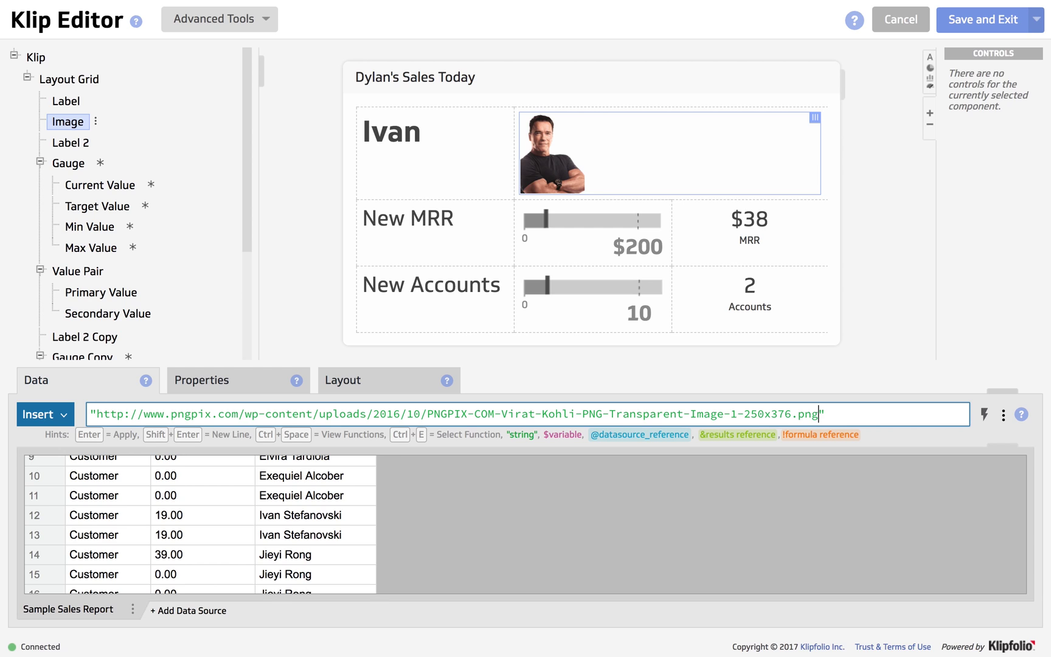
pyautogui.press('Return')
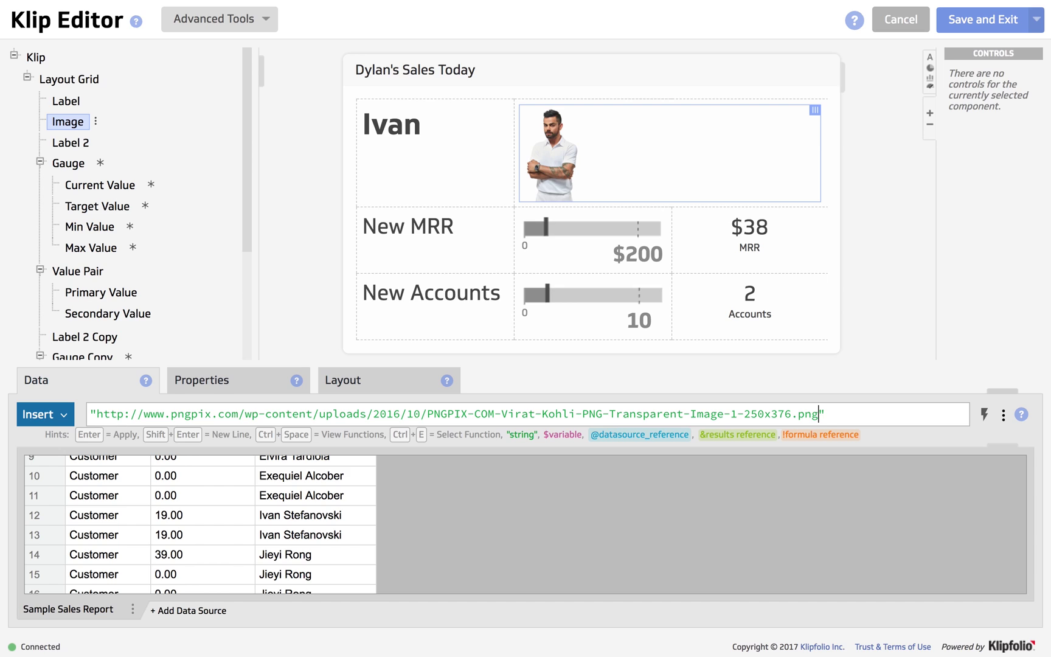
pyautogui.click(217, 387)
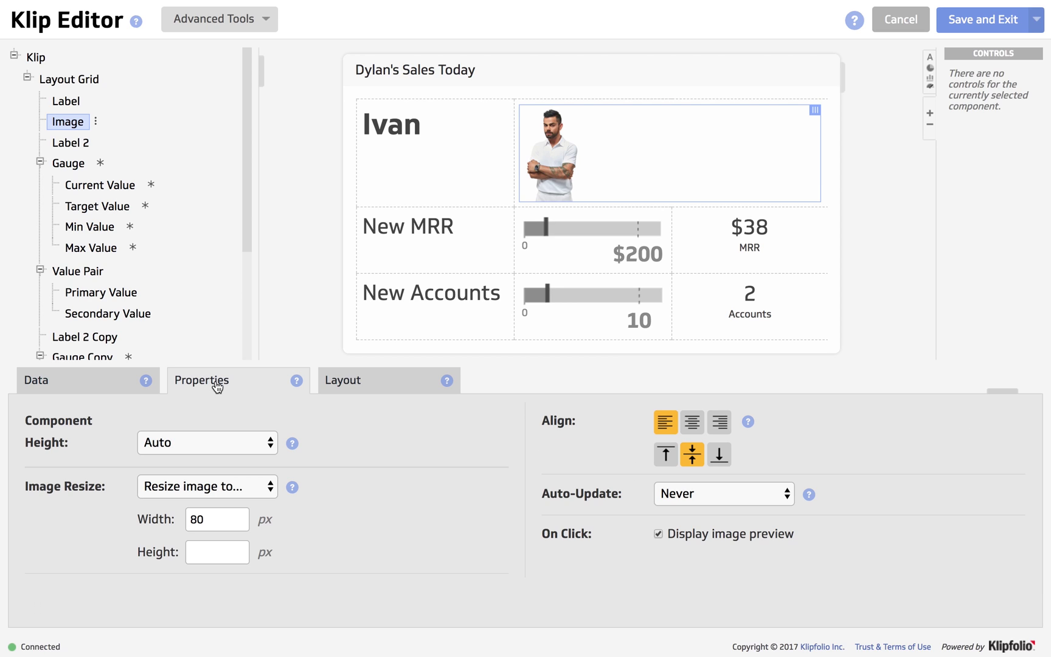
pyautogui.click(80, 390)
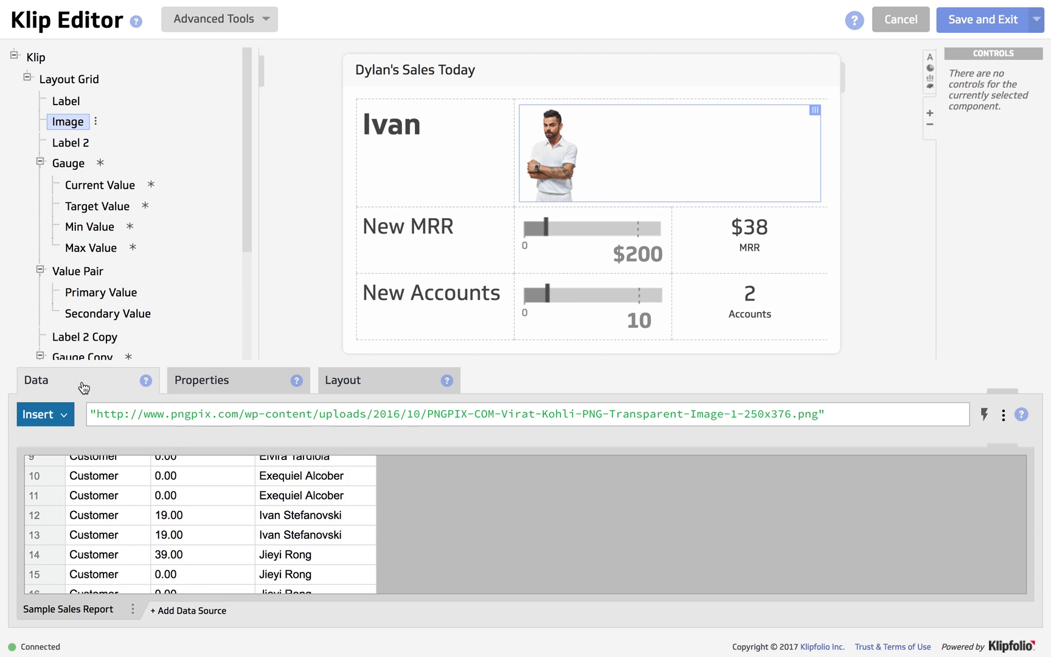
# Change the Klip title to the new rep's Sales Today name.
pyautogui.click(402, 69)
pyautogui.click(175, 426)
pyautogui.press('BackSpace')
pyautogui.press('BackSpace')
pyautogui.press('BackSpace')
pyautogui.press('BackSpace')
pyautogui.press('BackSpace')
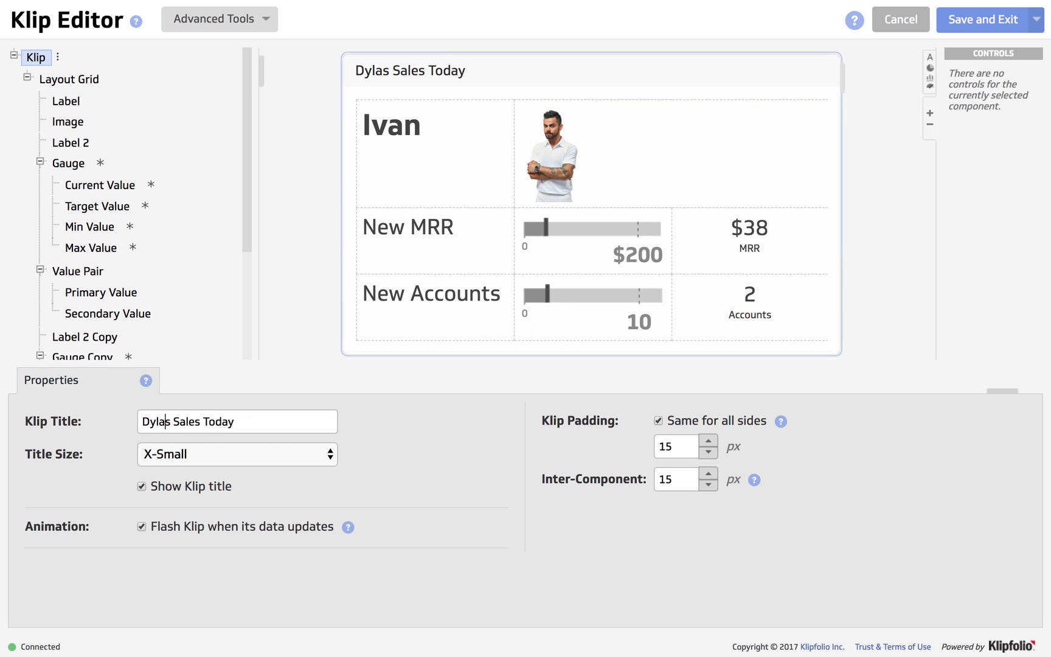
pyautogui.write('Ivan')
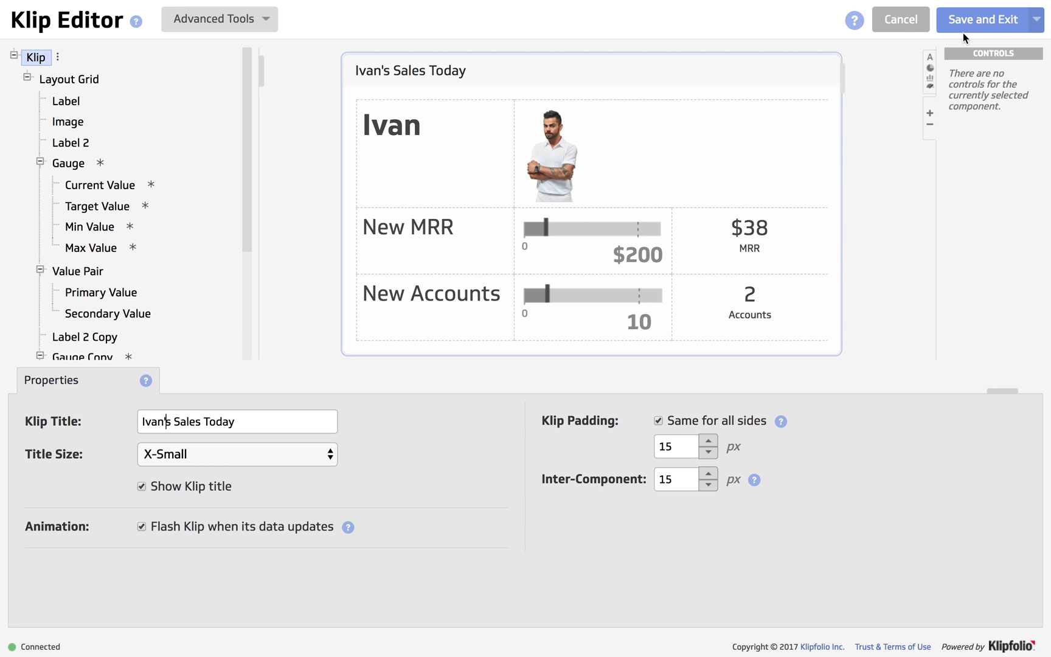
# Save the Klip as a copy named with the new rep's Sales Today title.
pyautogui.click(1036, 20)
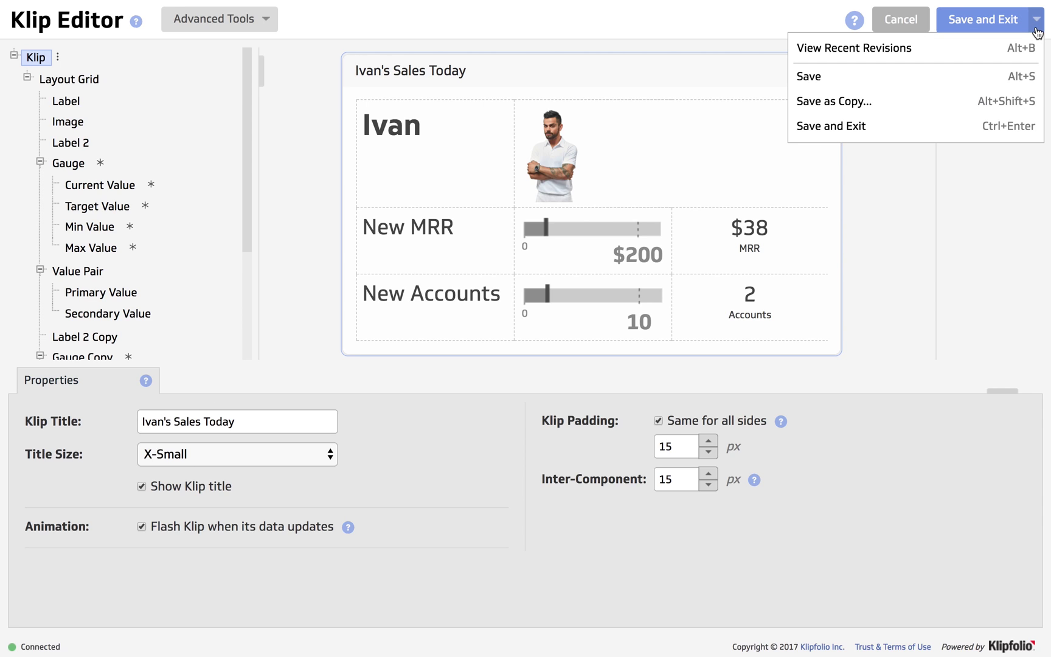
pyautogui.click(888, 99)
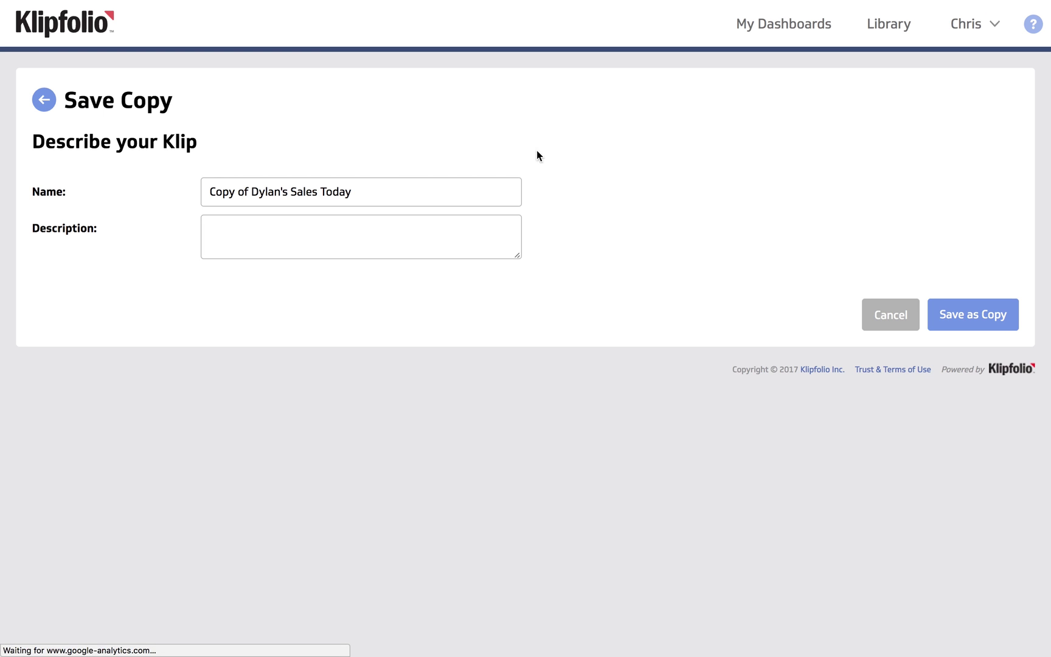
pyautogui.moveTo(288, 192); pyautogui.dragTo(194, 191)
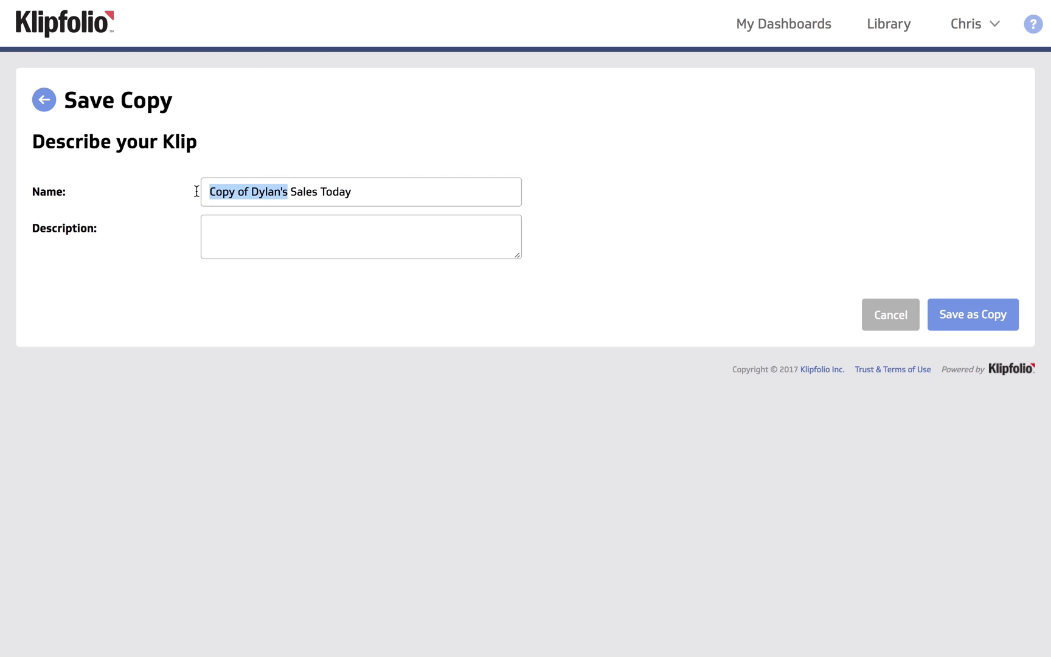
pyautogui.press('BackSpace')
pyautogui.write("Ivan's")
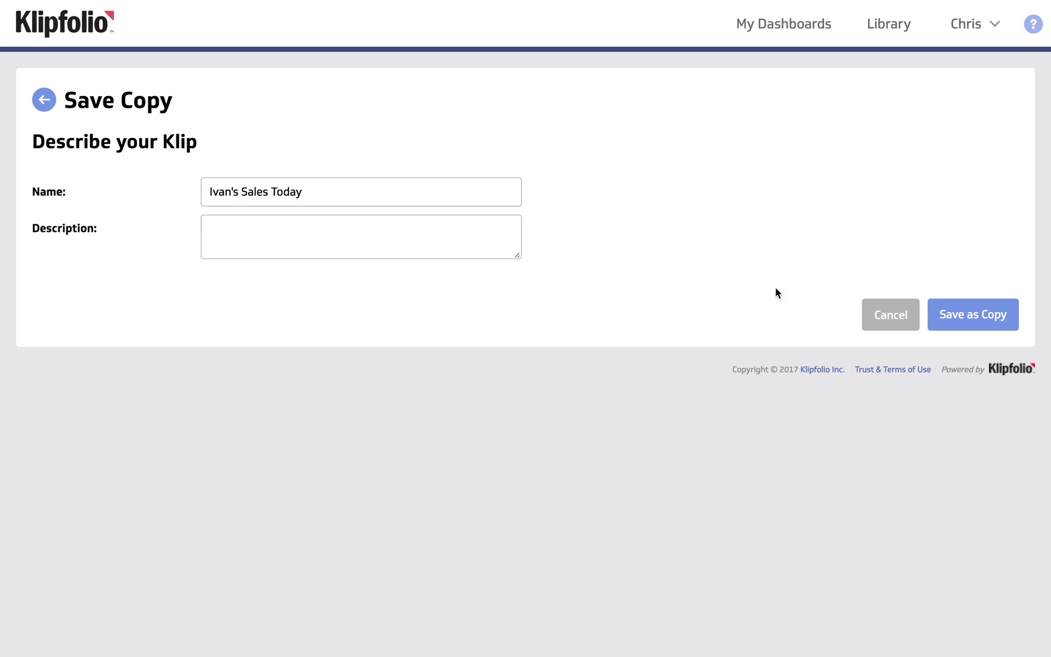
pyautogui.click(960, 320)
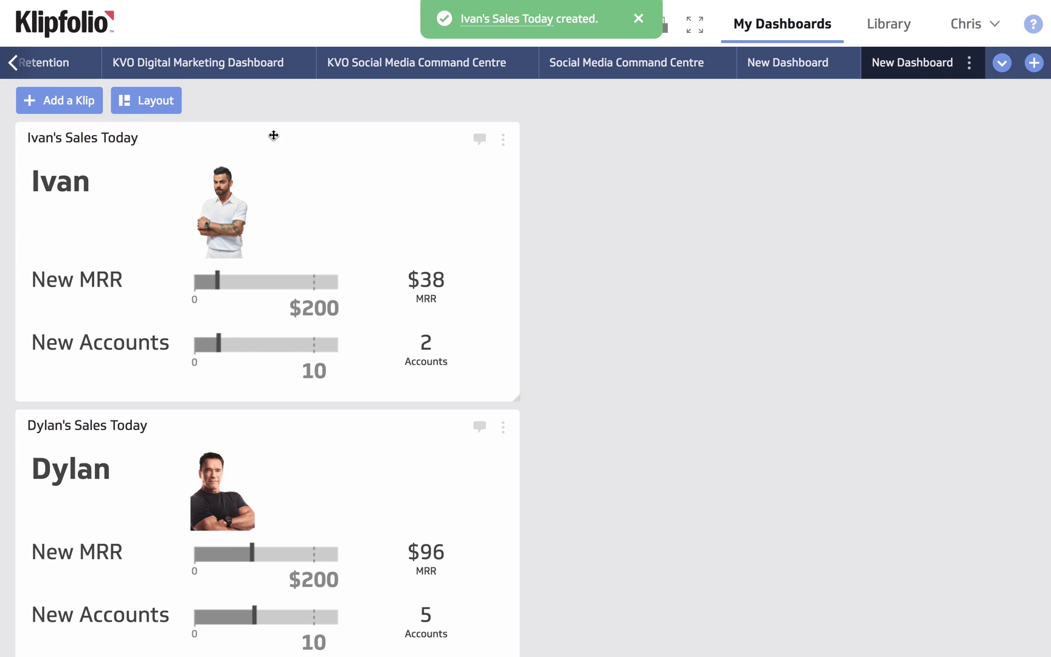
# Reposition Ivan's Sales Today klip, then view the leaderboard dashboard full-screen in the dark theme.
pyautogui.moveTo(272, 137); pyautogui.dragTo(790, 141)
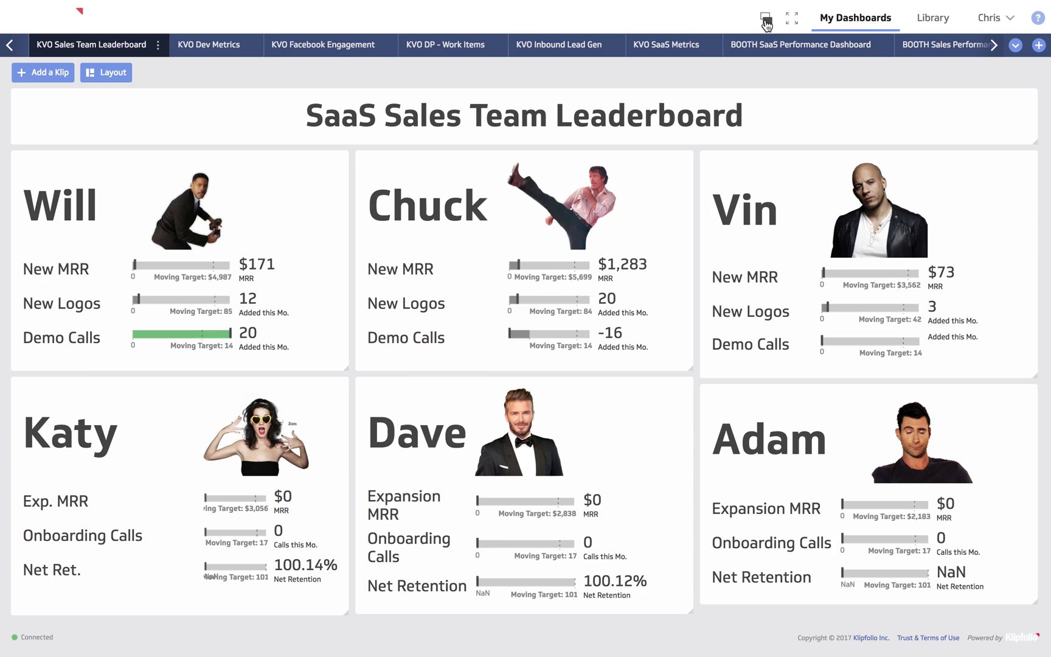
pyautogui.click(766, 19)
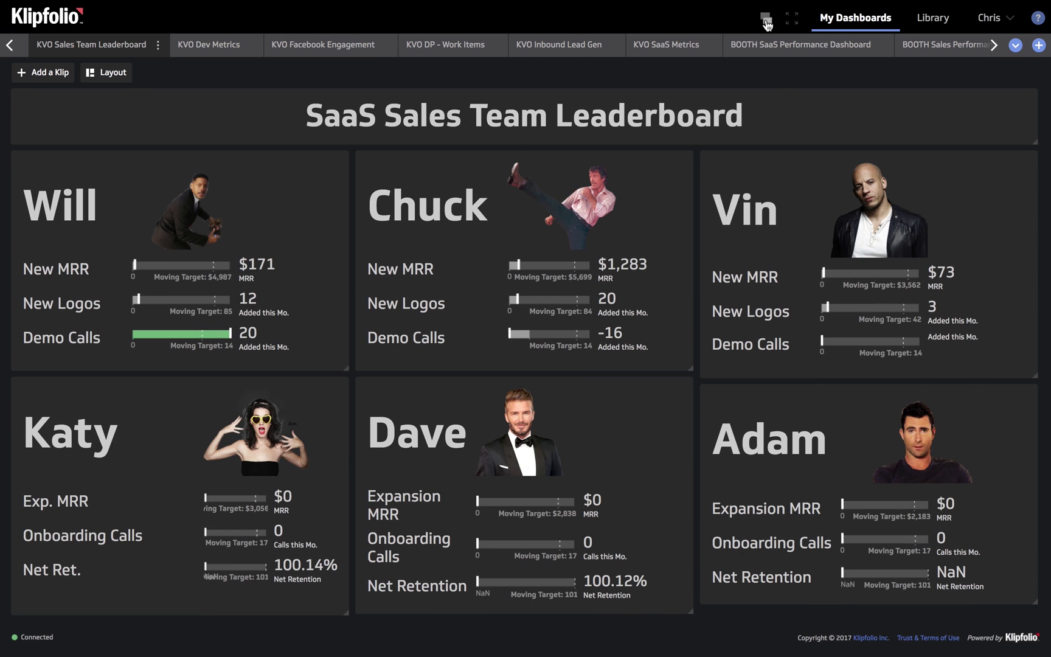
pyautogui.click(792, 23)
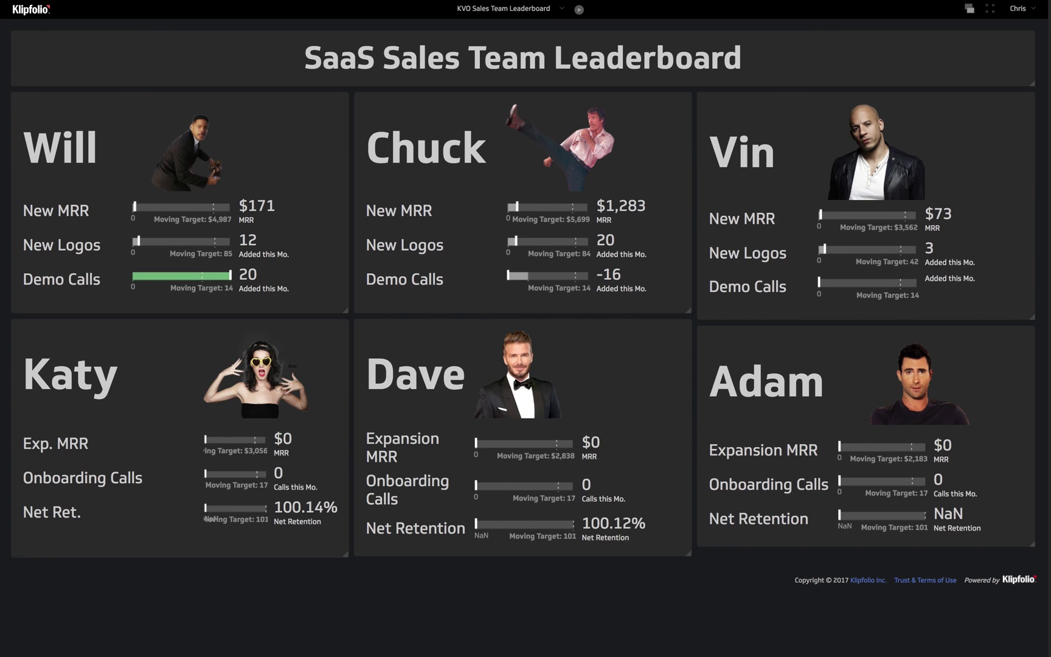